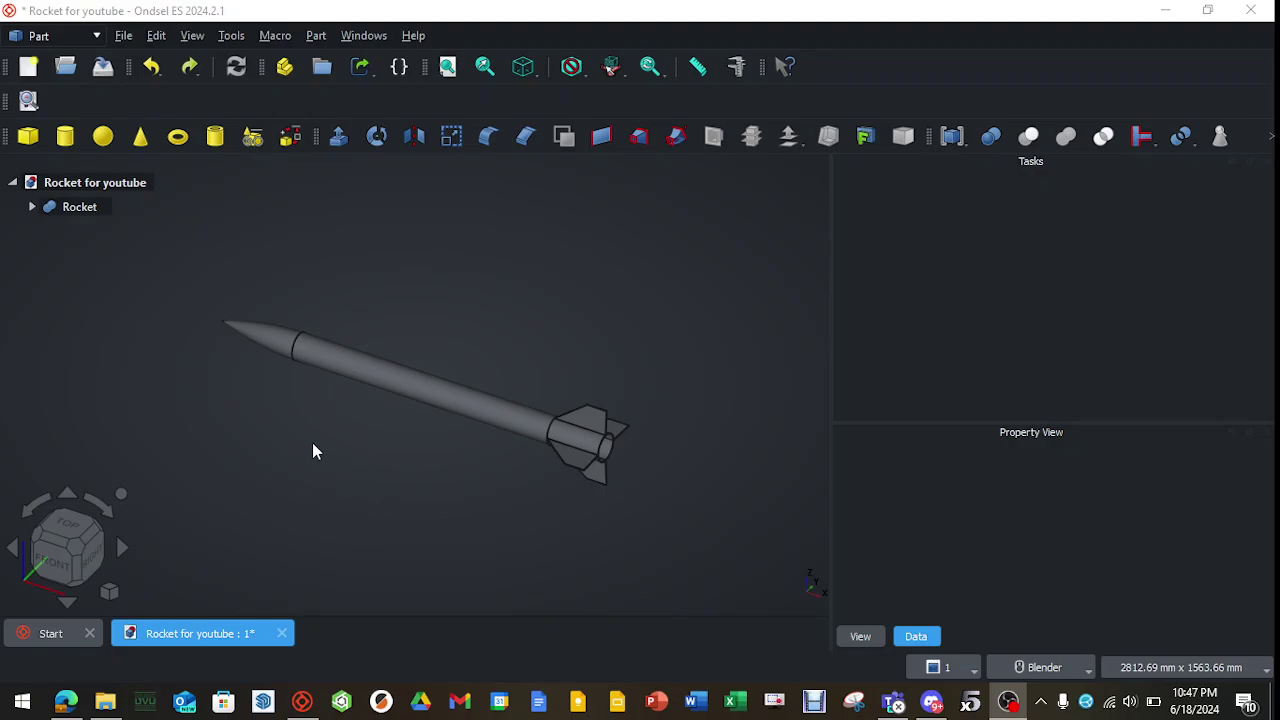
# Add a cube primitive and set its length to 4000 mm, width to 2000 mm and height to 2000 mm
pyautogui.moveTo(310, 450); pyautogui.dragTo(419, 464, button='middle')
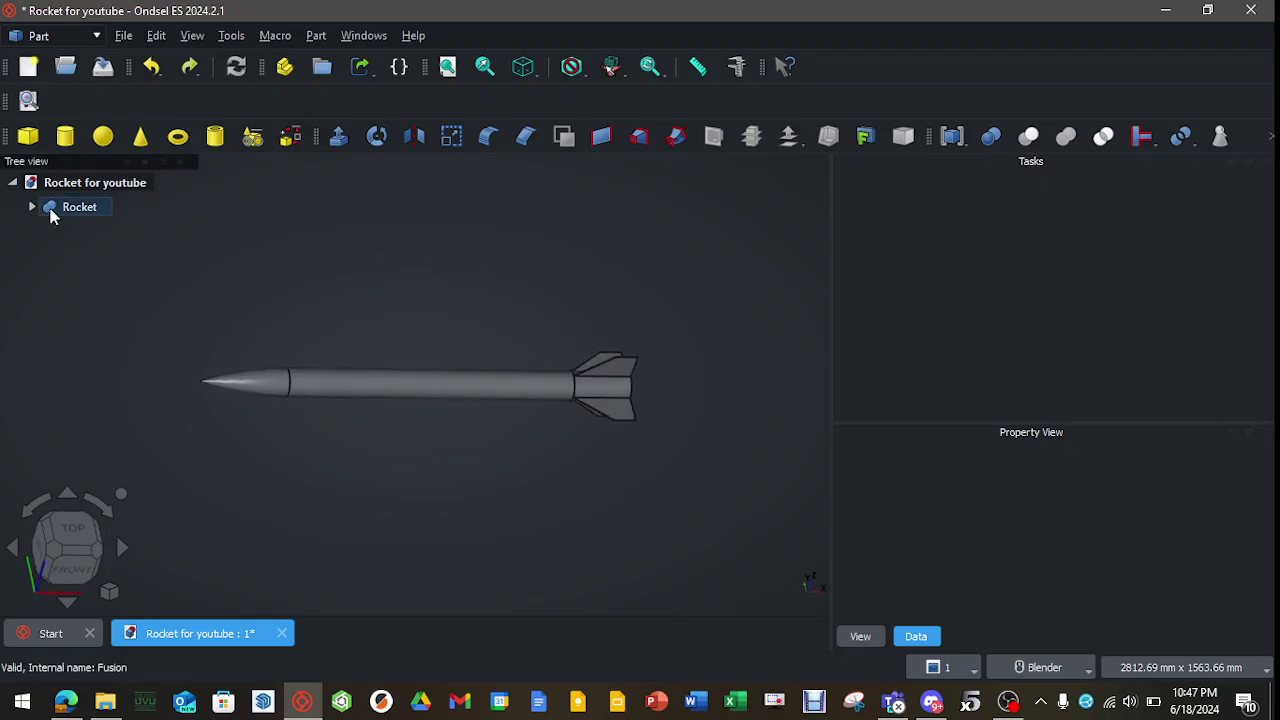
pyautogui.click(28, 136)
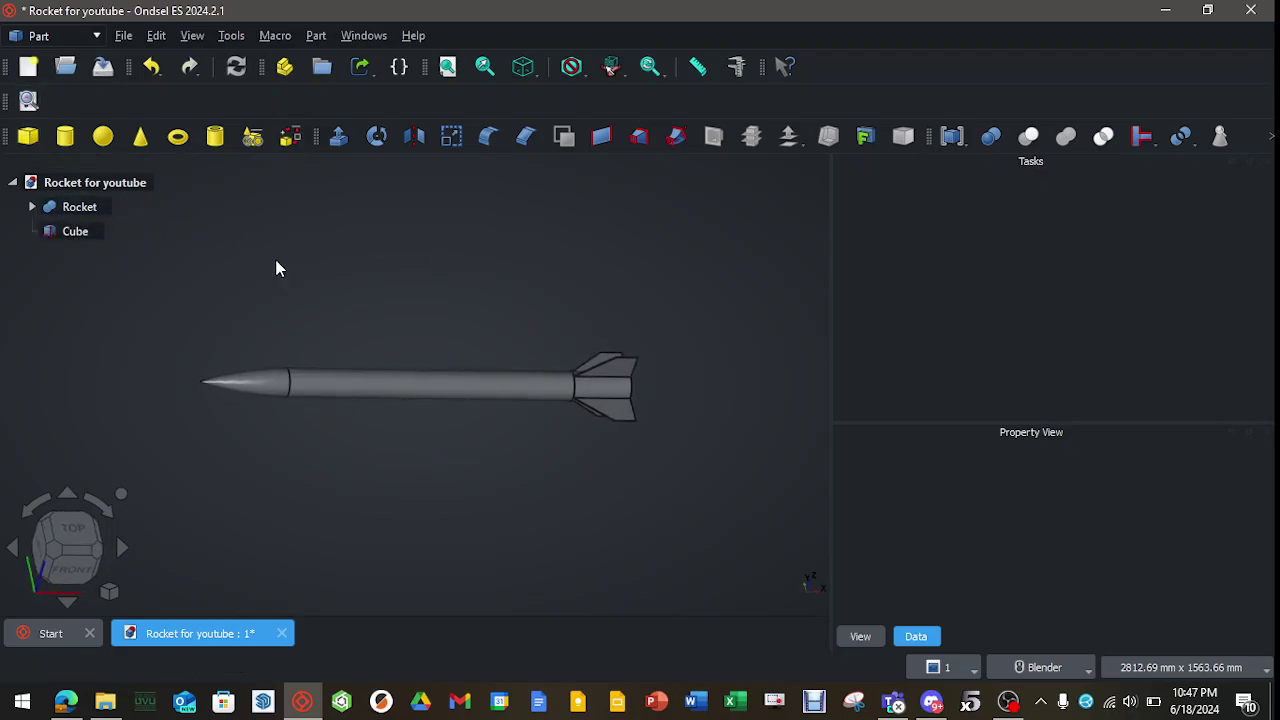
pyautogui.click(68, 238)
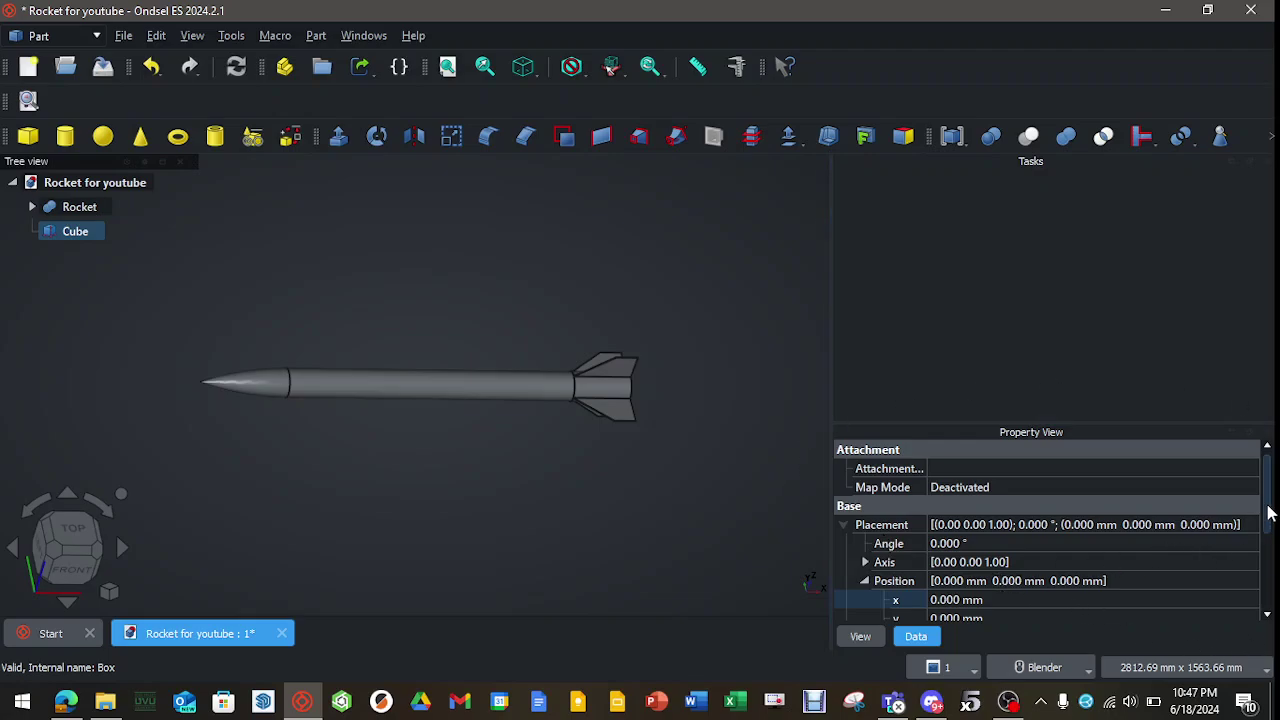
pyautogui.moveTo(1268, 514); pyautogui.dragTo(1271, 566)
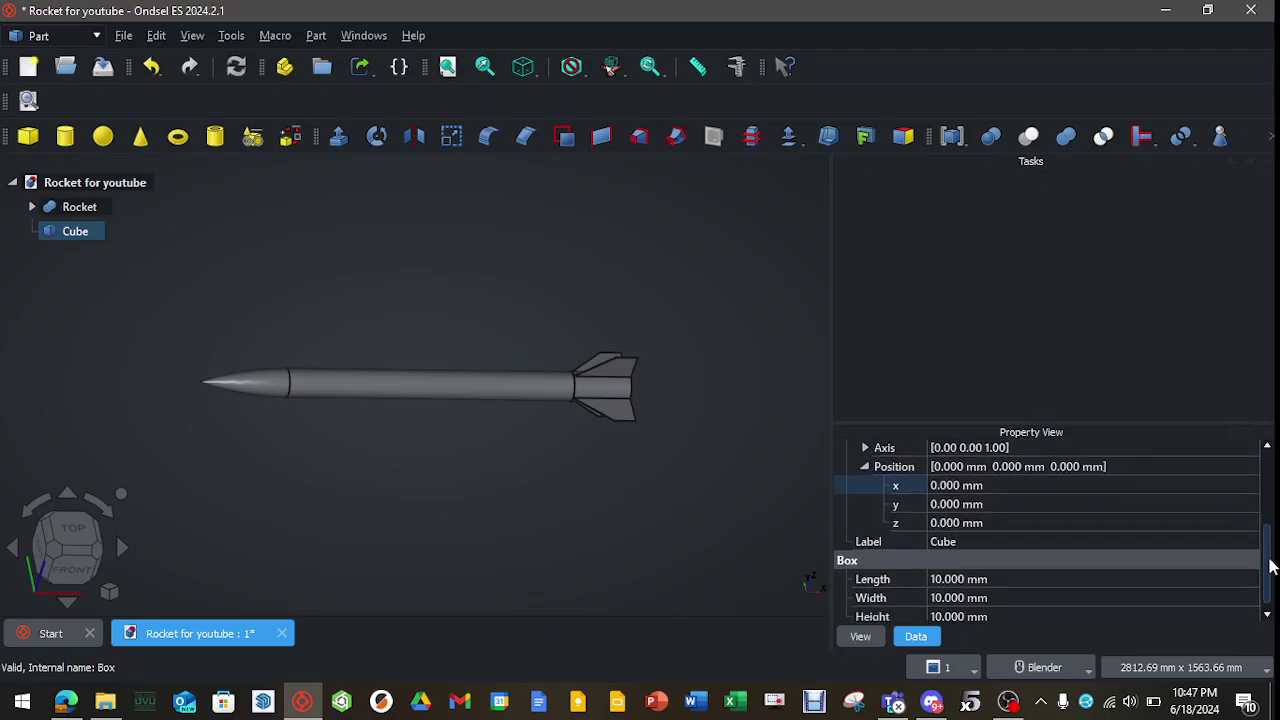
pyautogui.doubleClick(960, 574)
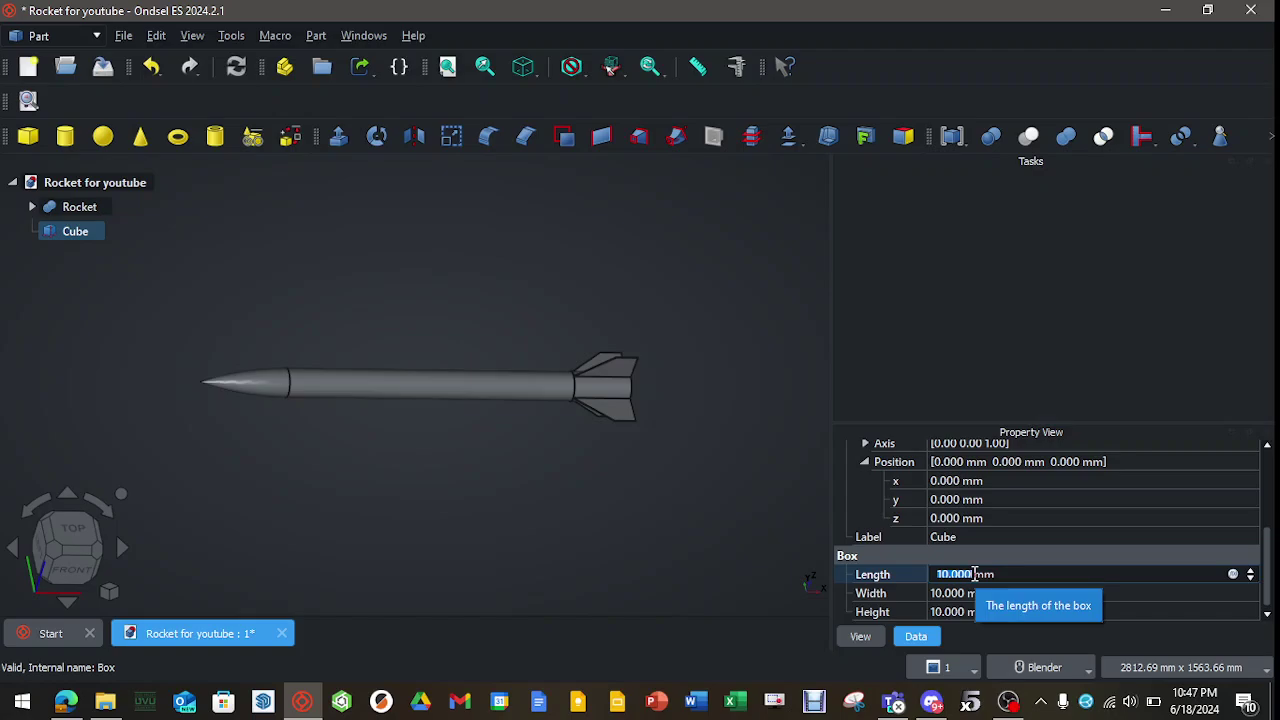
pyautogui.write('4000')
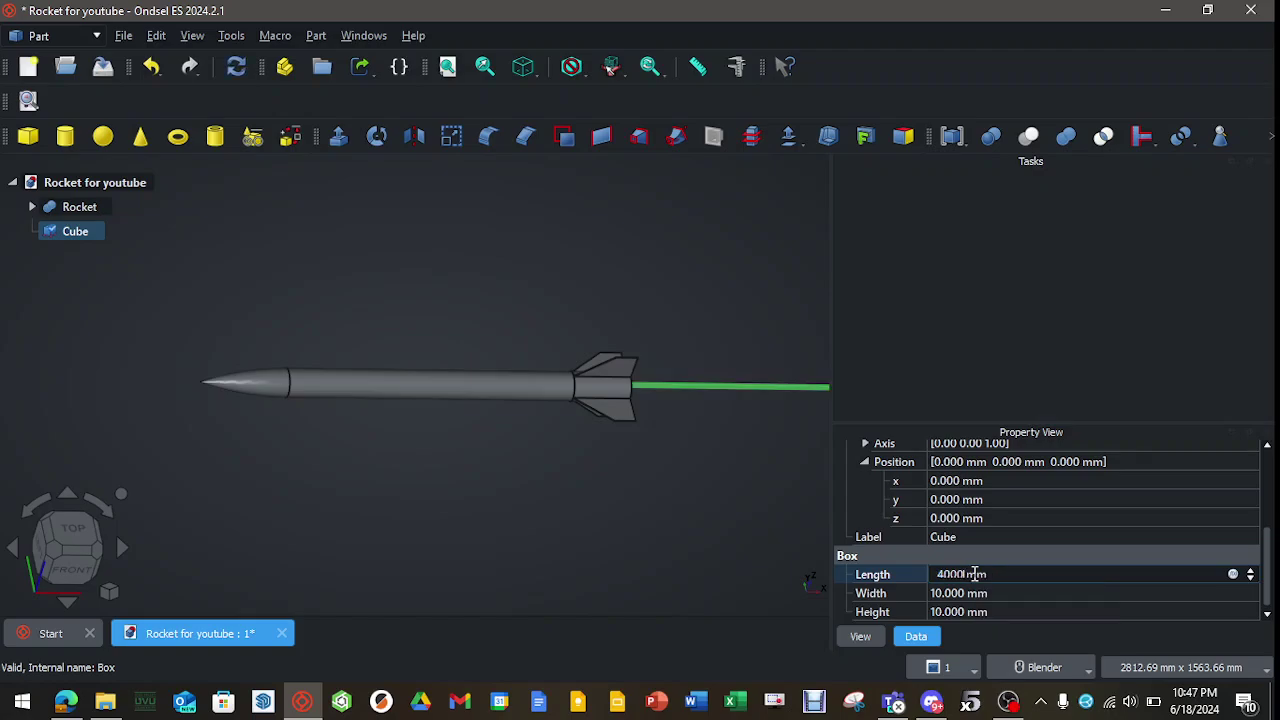
pyautogui.click(950, 594)
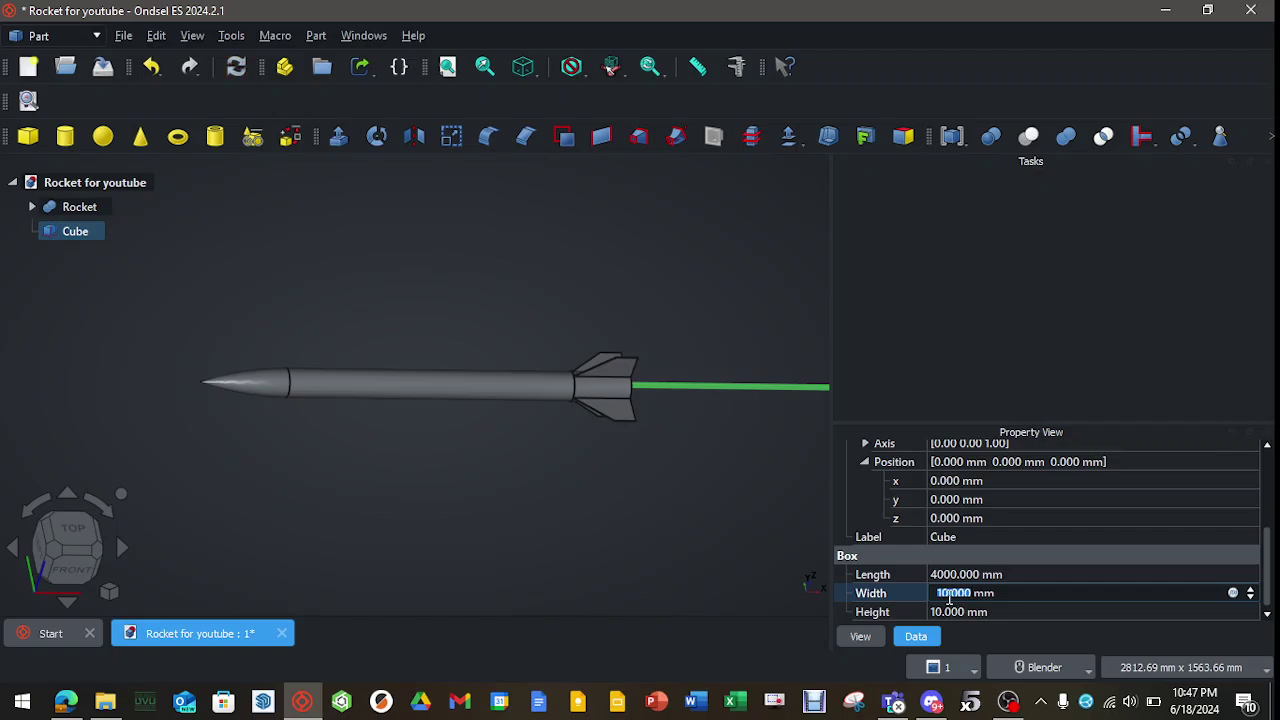
pyautogui.write('2000')
pyautogui.press('Tab')
pyautogui.write('2000')
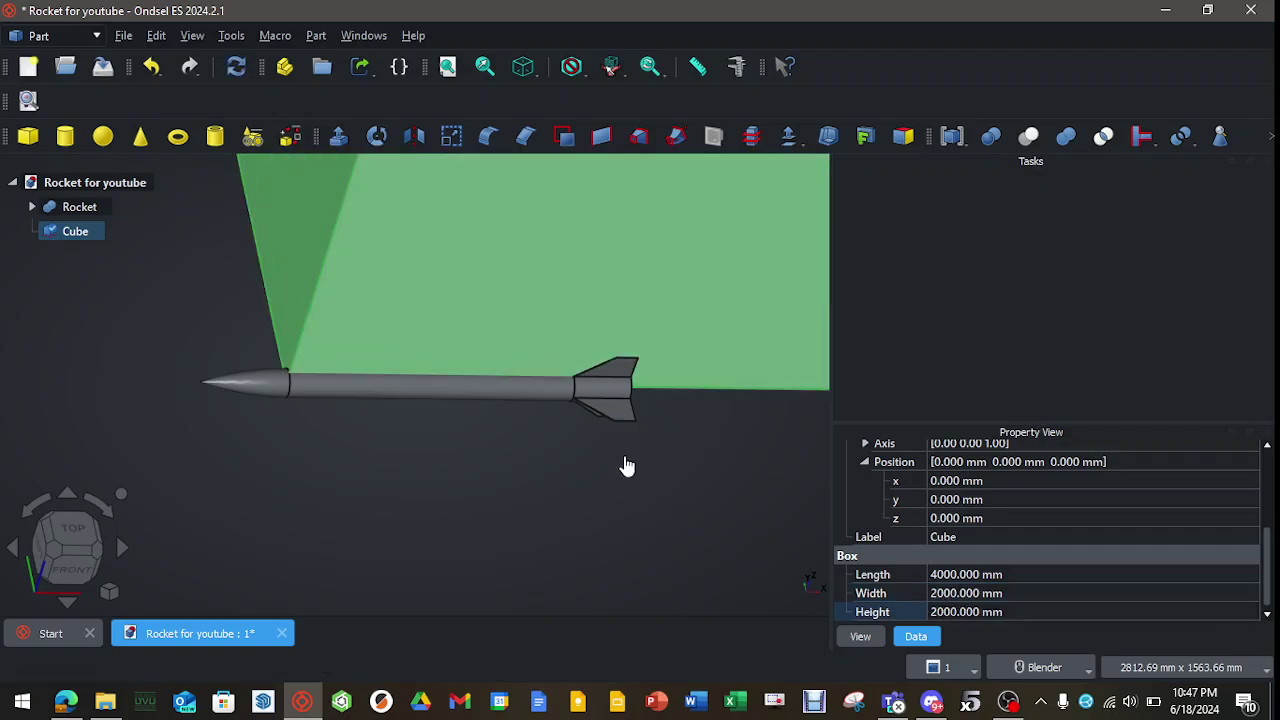
pyautogui.click(627, 479)
# Turn on transparency for the cube
pyautogui.scroll(-5, 627, 479)
pyautogui.moveTo(700, 550); pyautogui.dragTo(612, 505, button='middle')
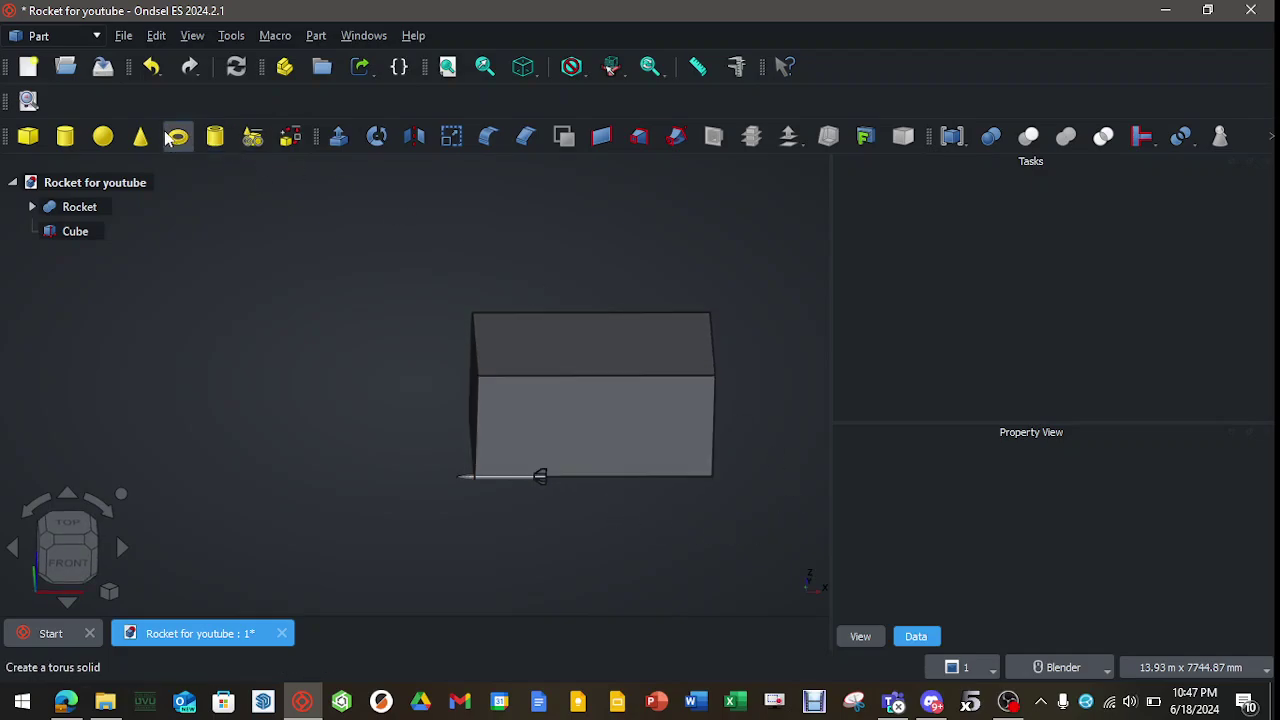
pyautogui.click(72, 234)
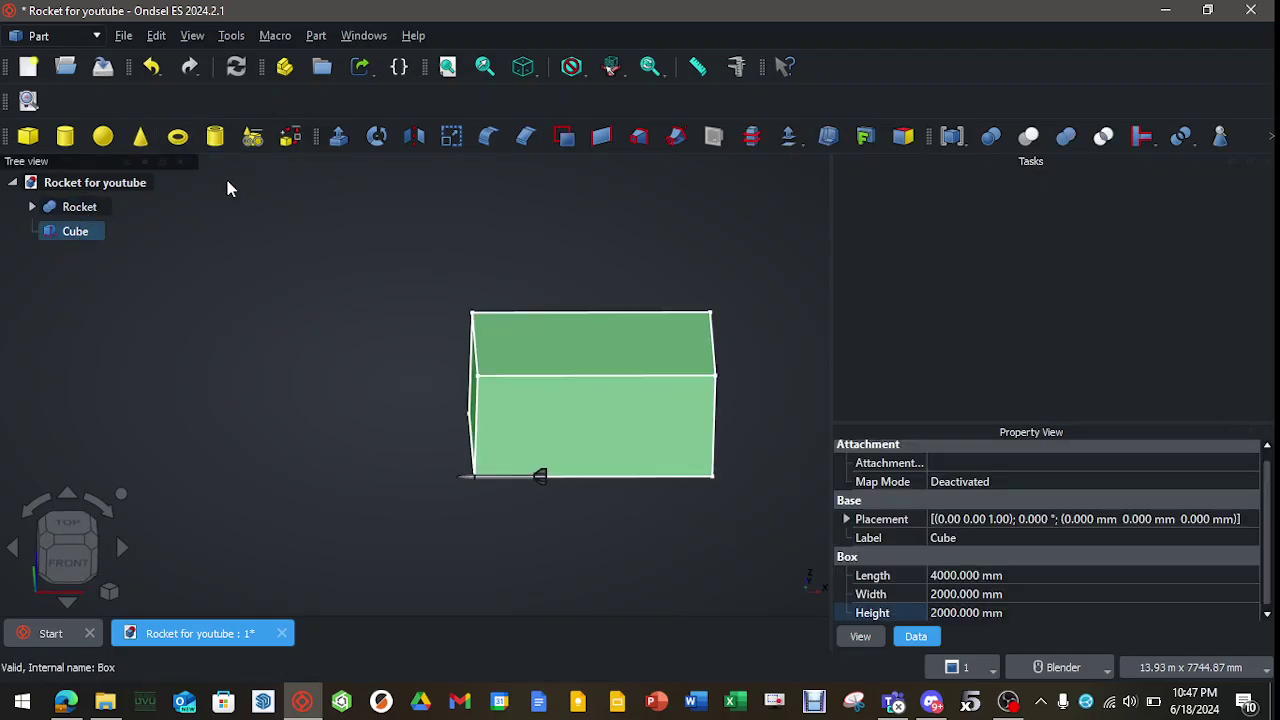
pyautogui.click(157, 38)
pyautogui.moveTo(192, 36)
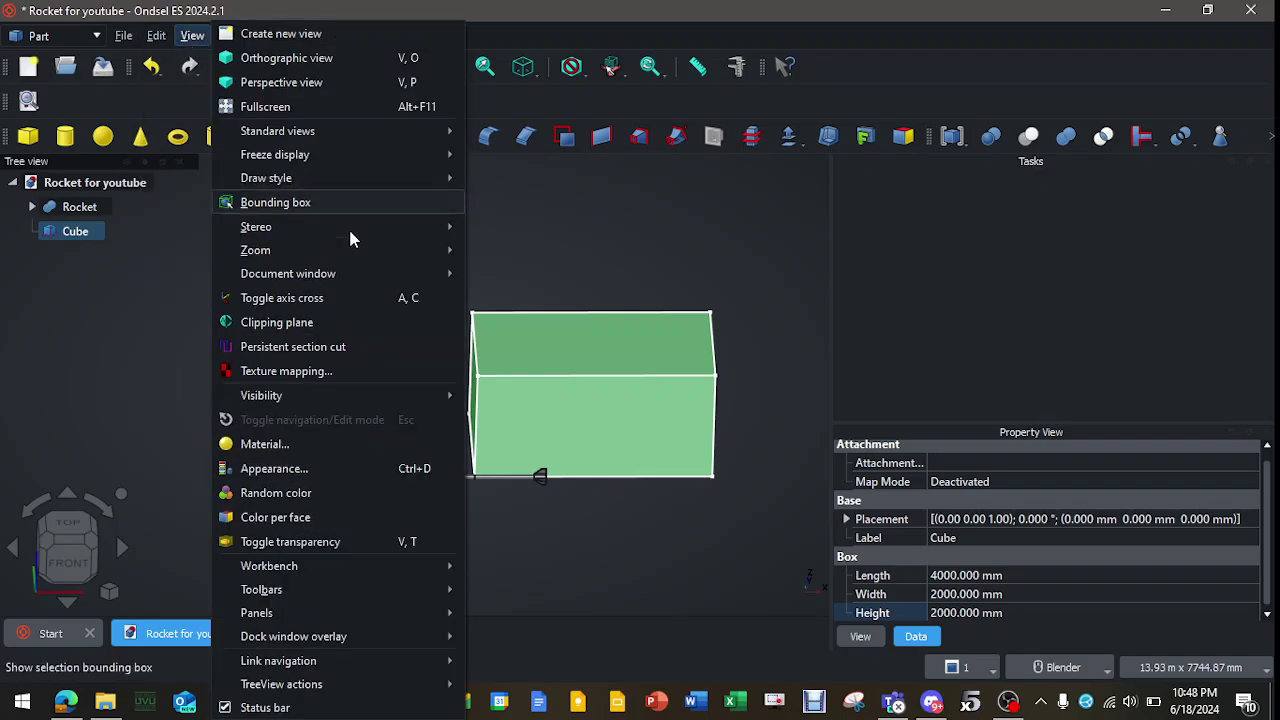
pyautogui.click(325, 549)
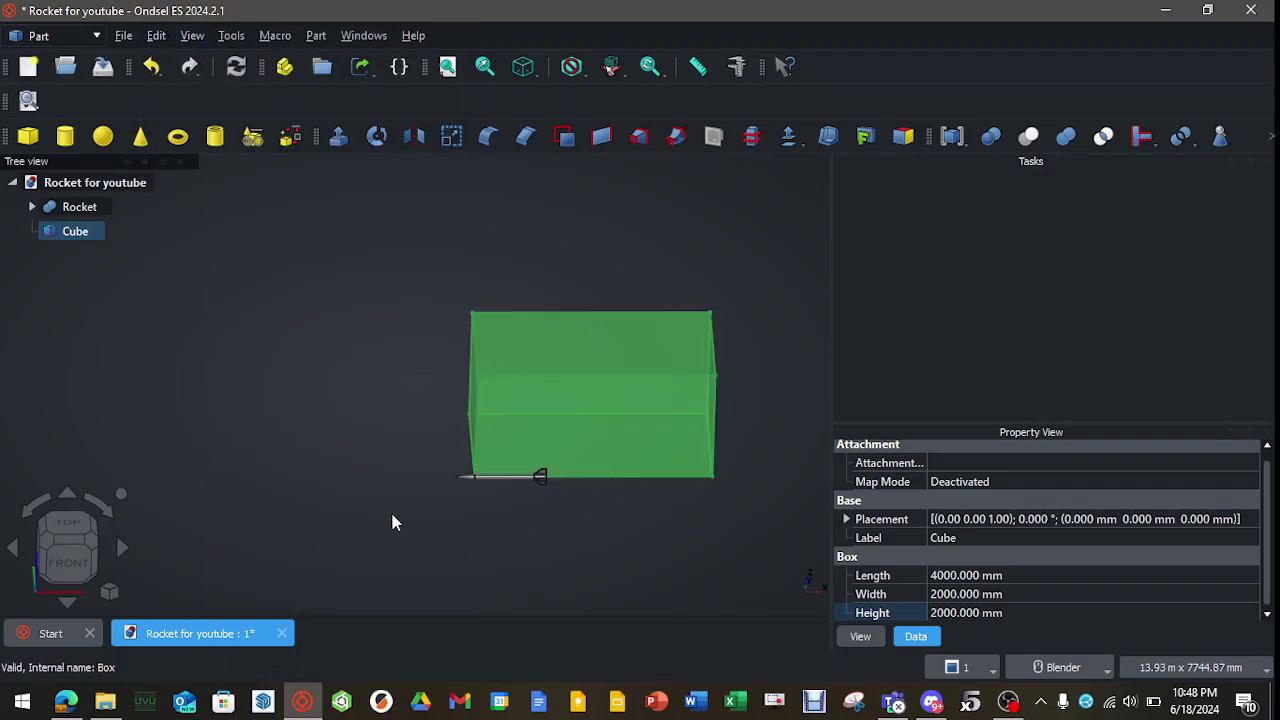
pyautogui.click(349, 477)
pyautogui.moveTo(349, 477); pyautogui.dragTo(330, 430, button='middle')
# Position the rocket inside the cube at x 1500 mm, y 1000 mm and z 1000 mm
pyautogui.click(80, 206)
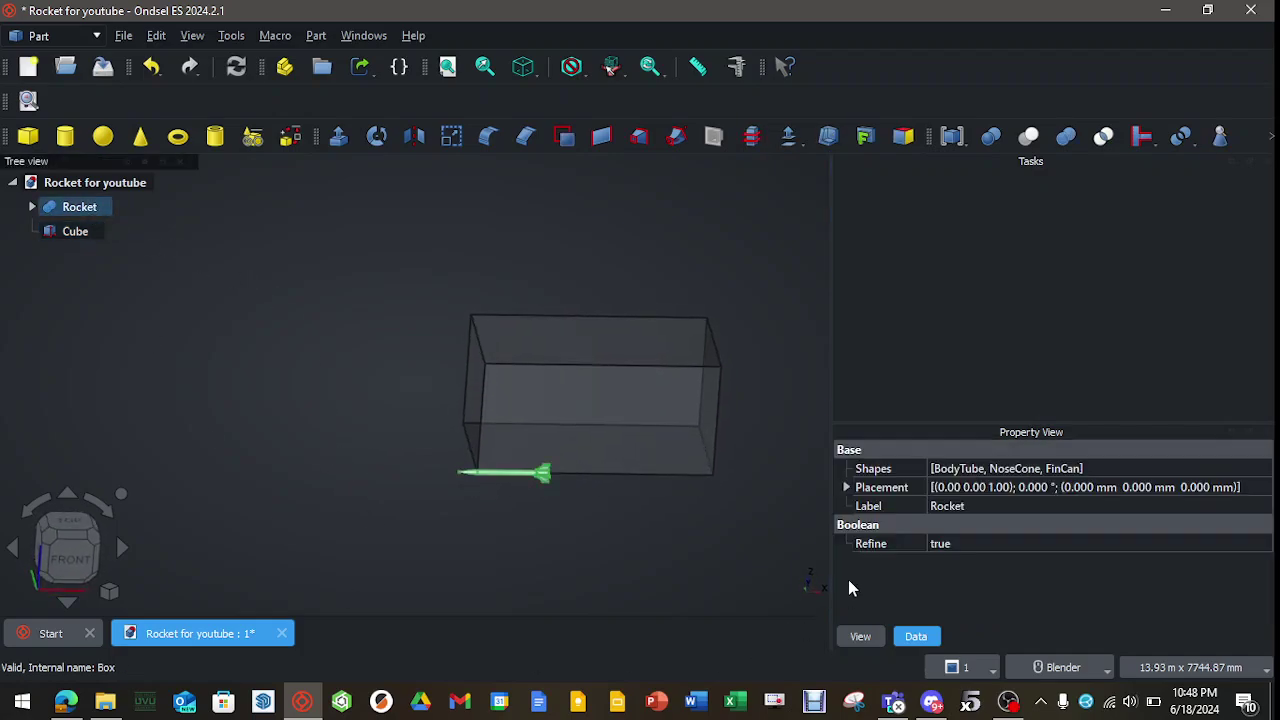
pyautogui.click(846, 488)
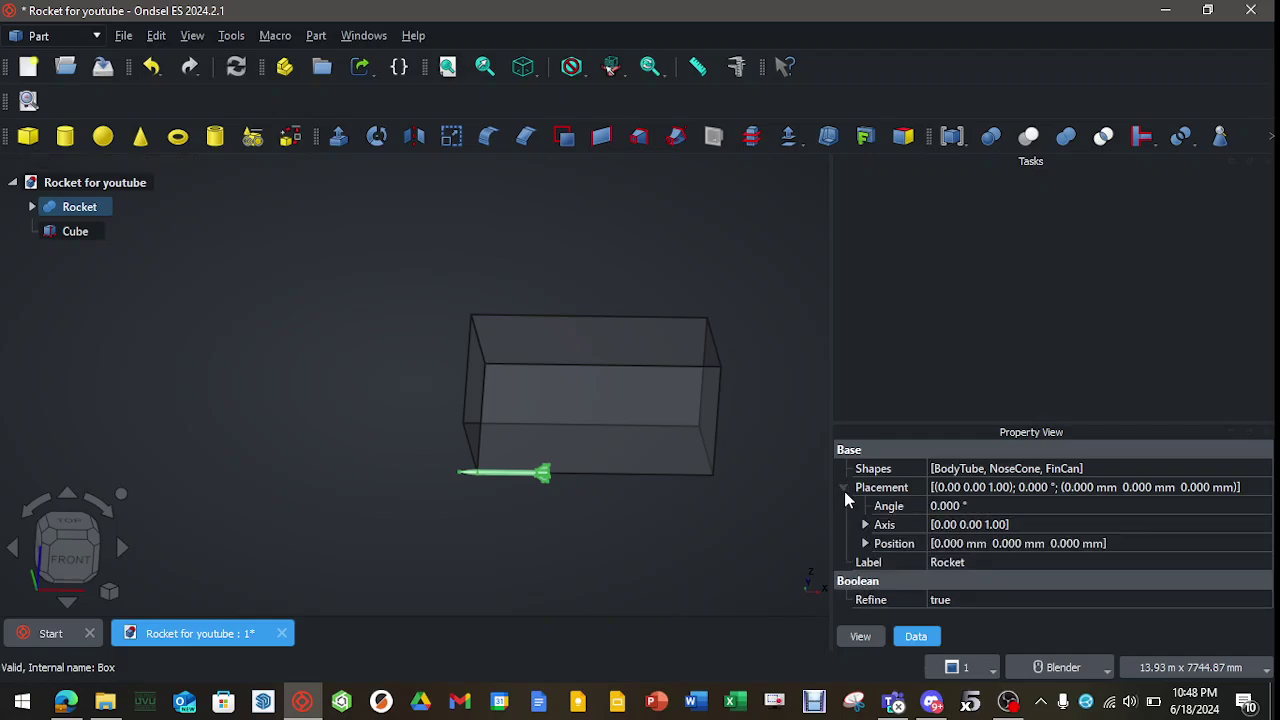
pyautogui.click(865, 543)
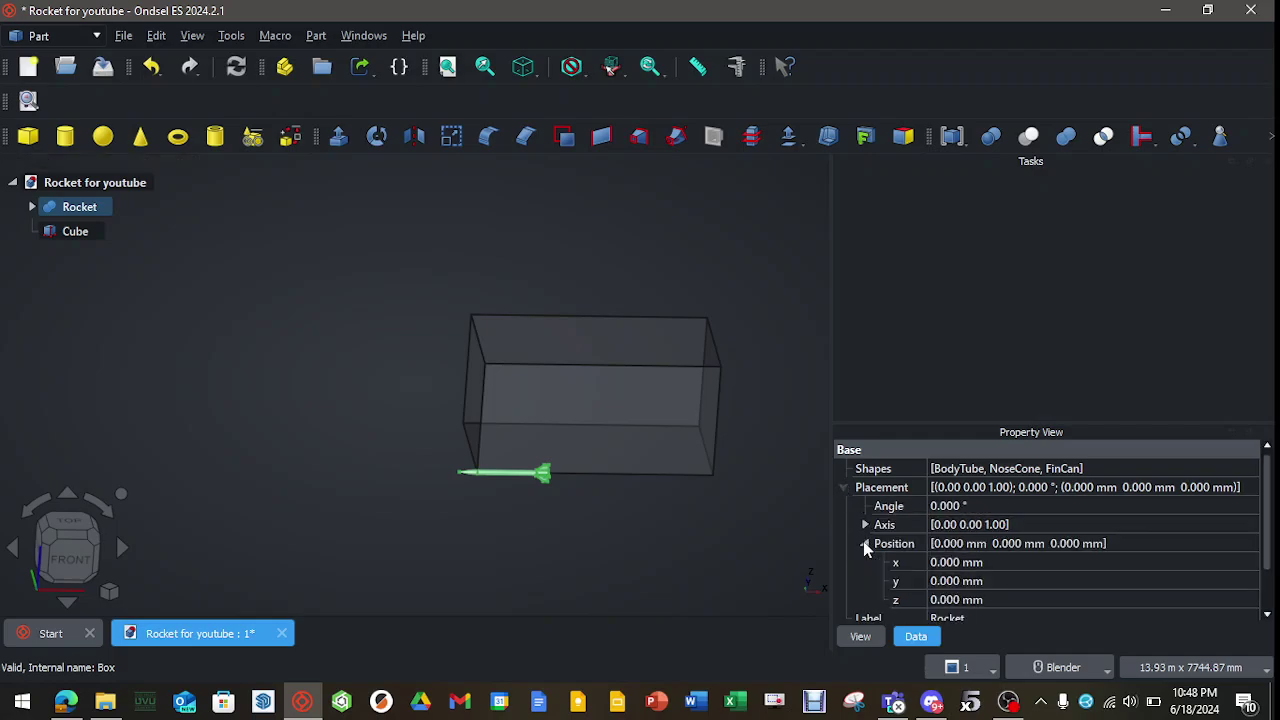
pyautogui.click(66, 570)
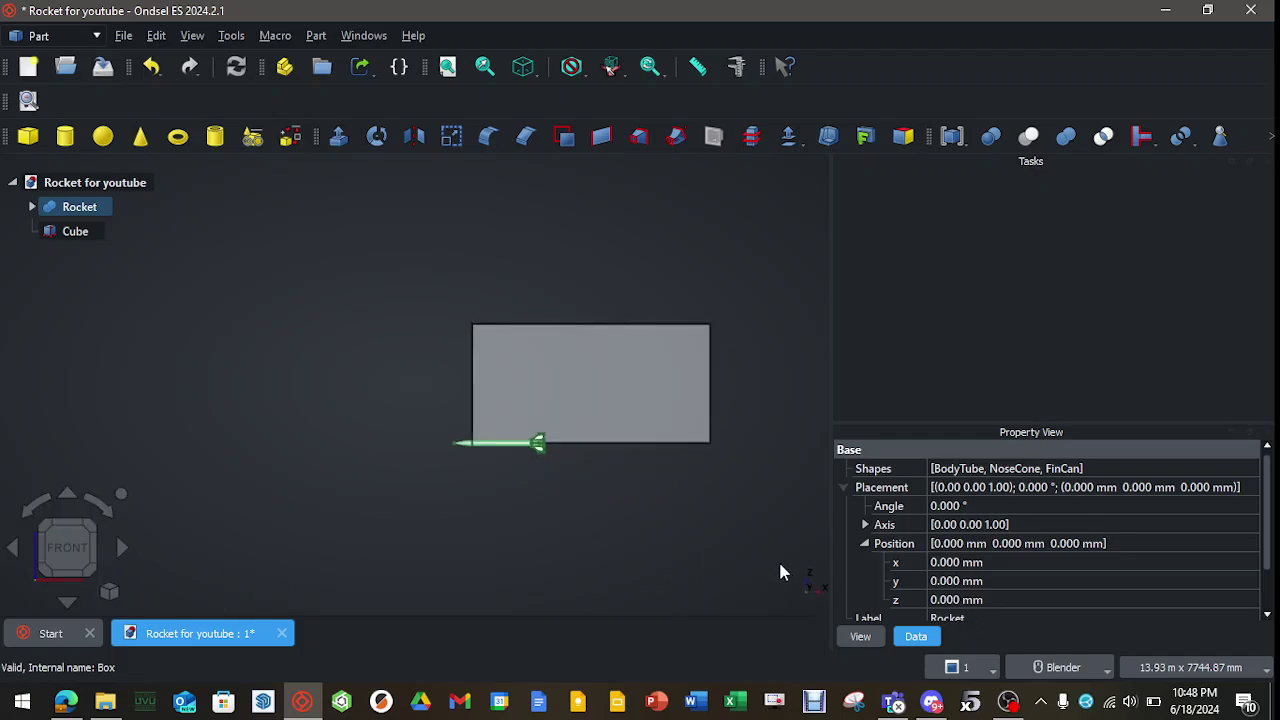
pyautogui.click(960, 565)
pyautogui.click(958, 563)
pyautogui.write('1500')
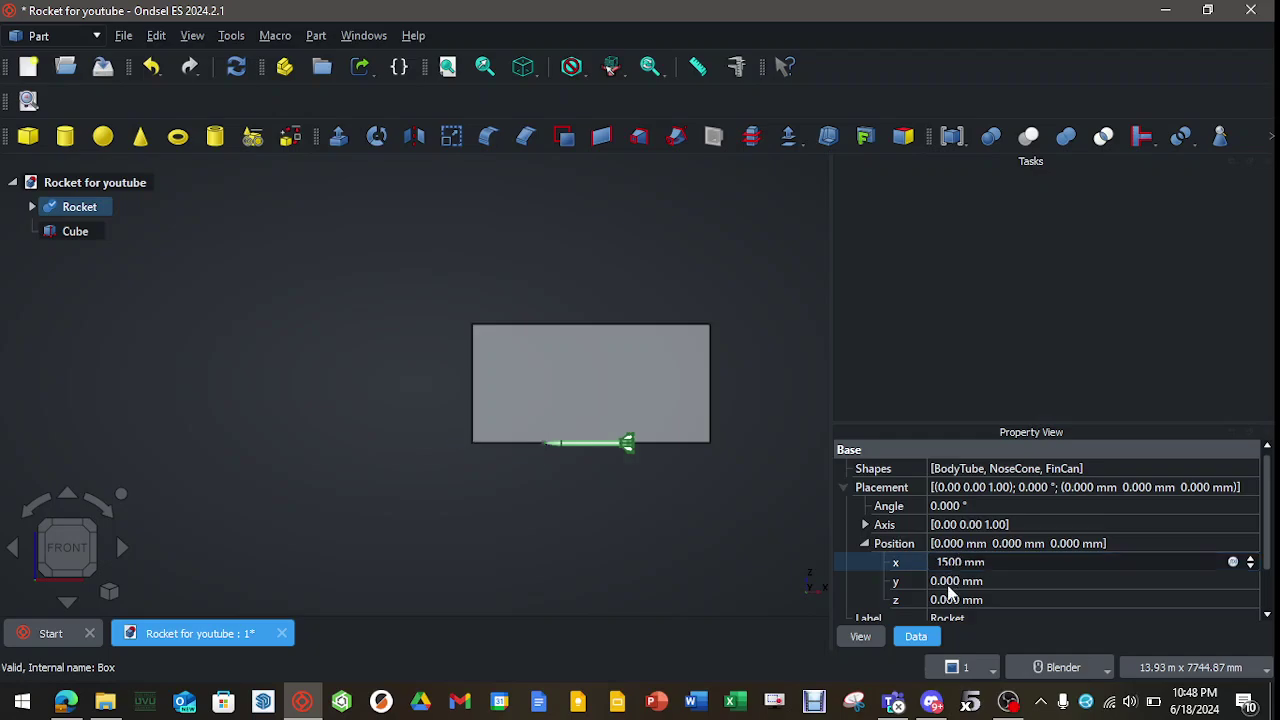
pyautogui.click(948, 581)
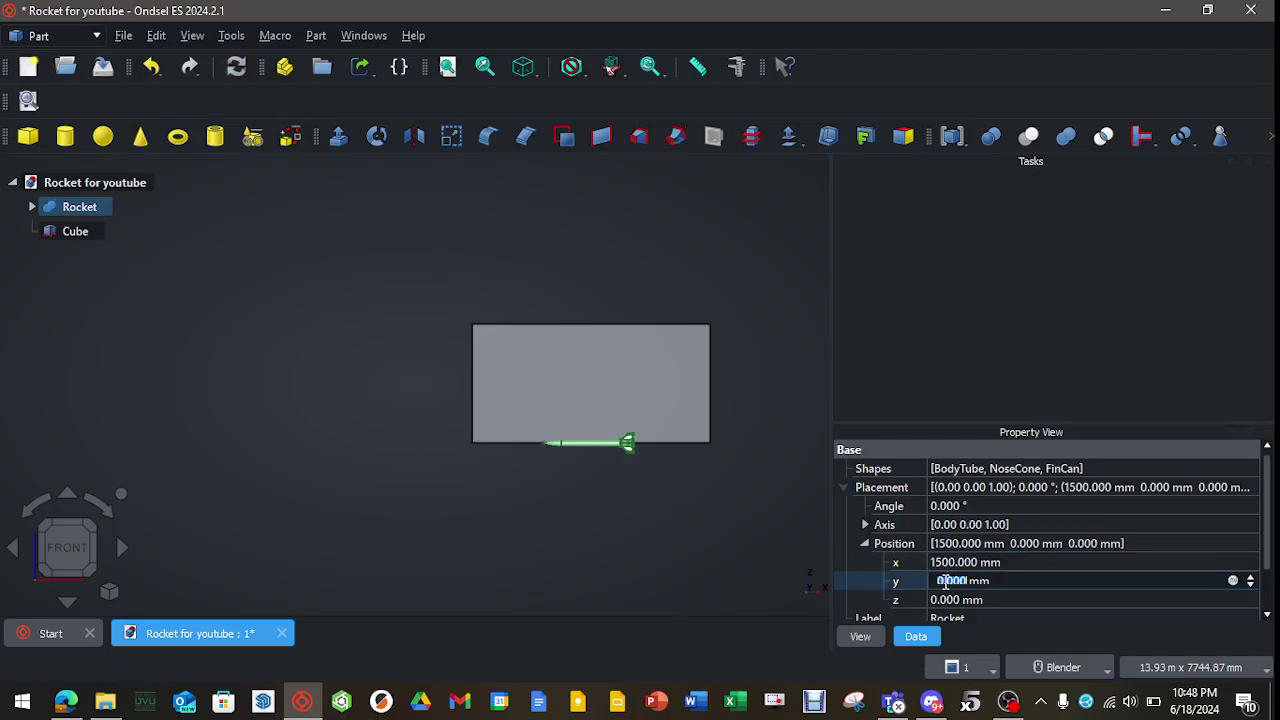
pyautogui.write('1000')
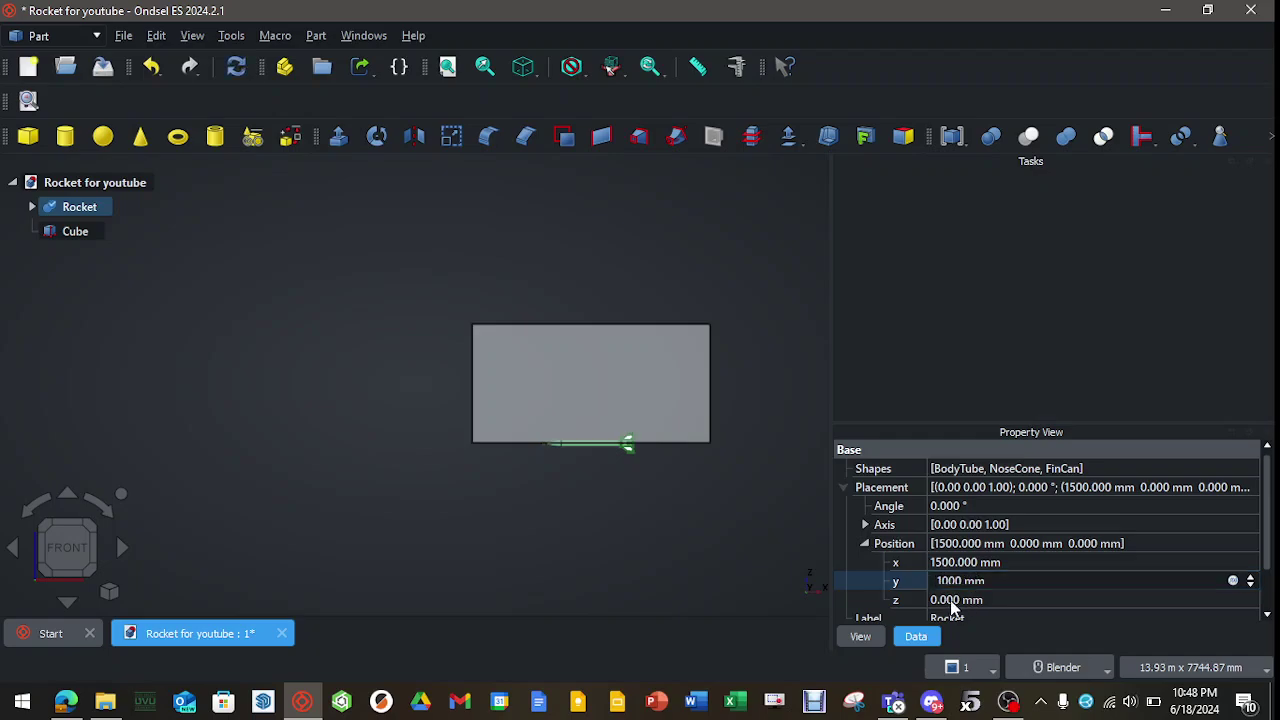
pyautogui.click(947, 600)
pyautogui.write('1000')
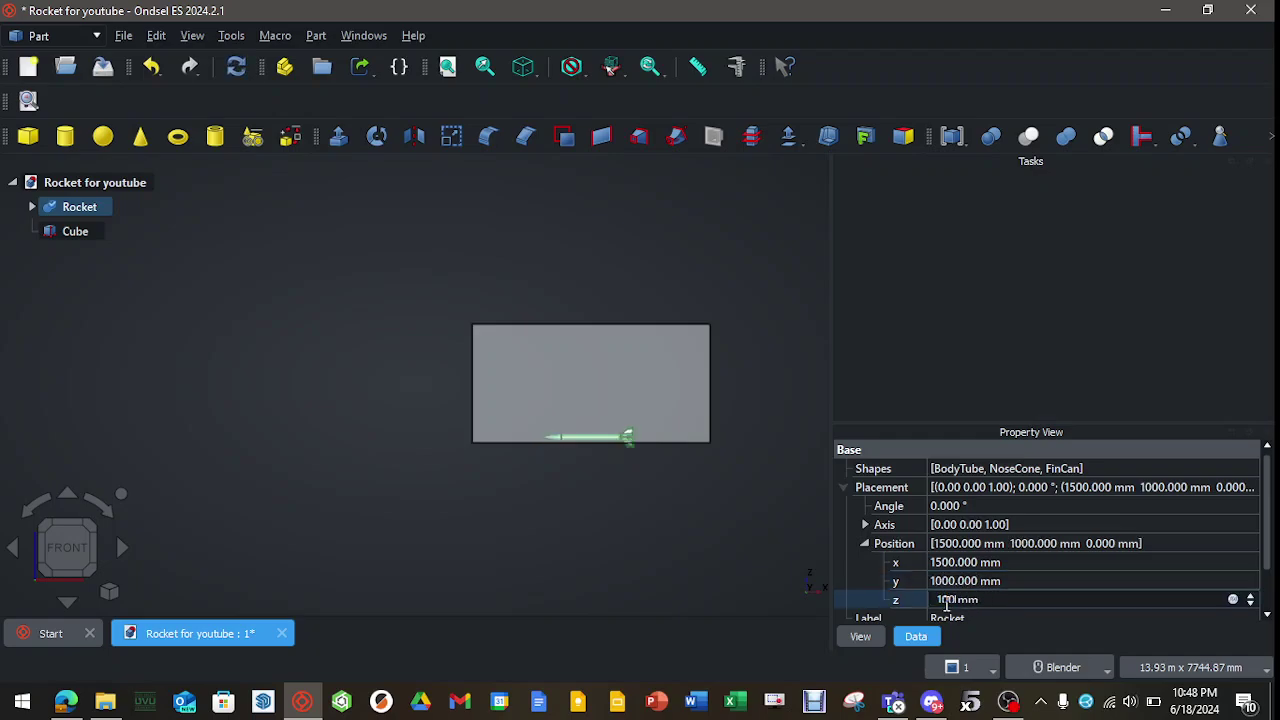
pyautogui.click(583, 516)
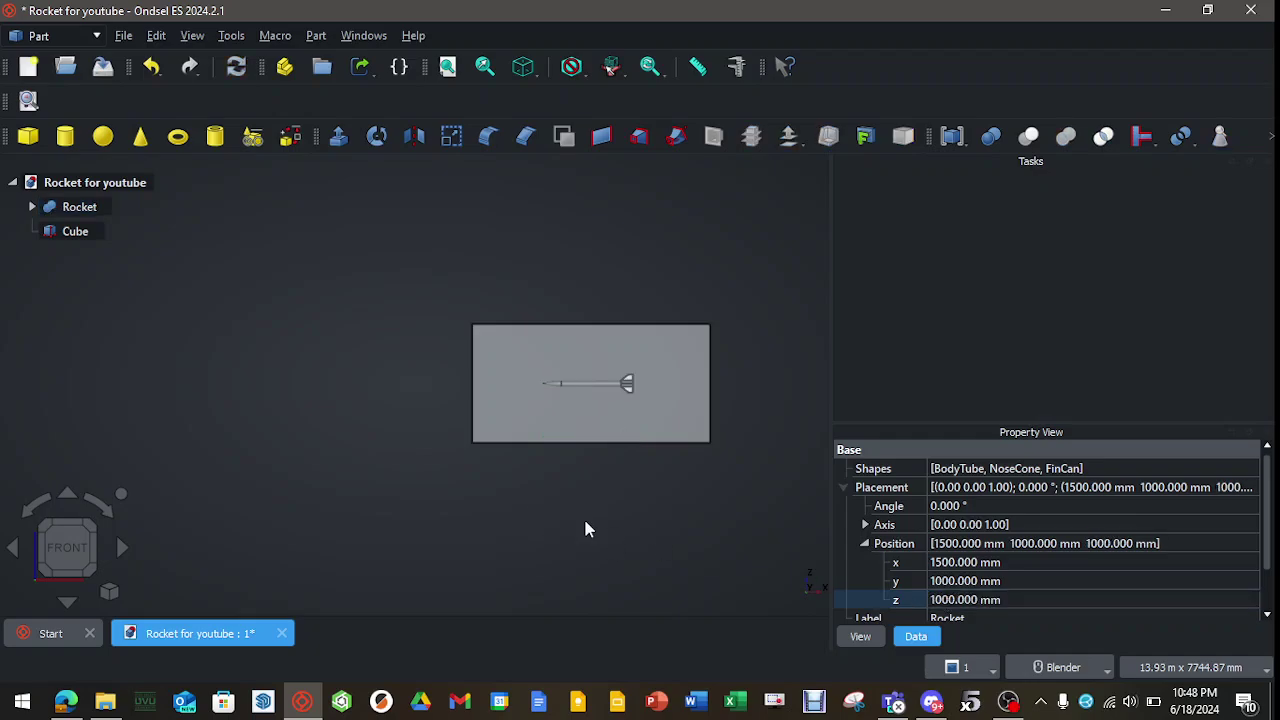
pyautogui.moveTo(583, 516); pyautogui.dragTo(616, 432, button='middle')
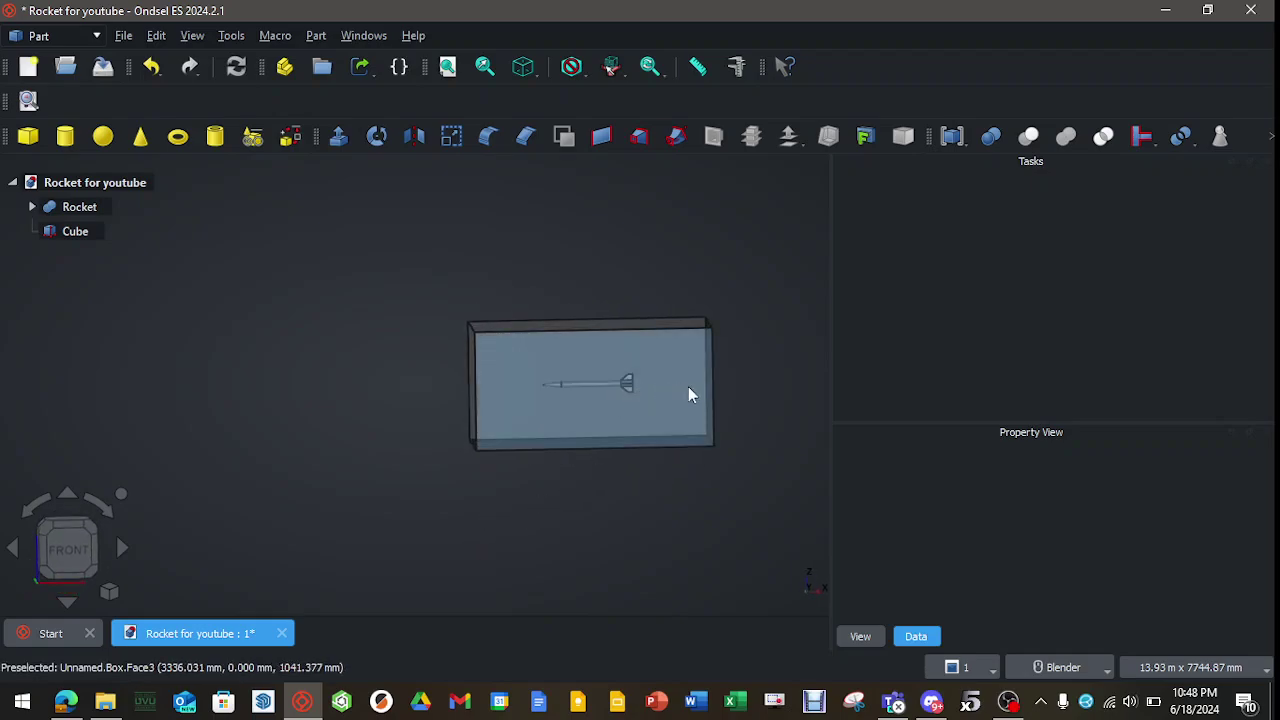
pyautogui.moveTo(310, 470); pyautogui.dragTo(428, 486, button='middle')
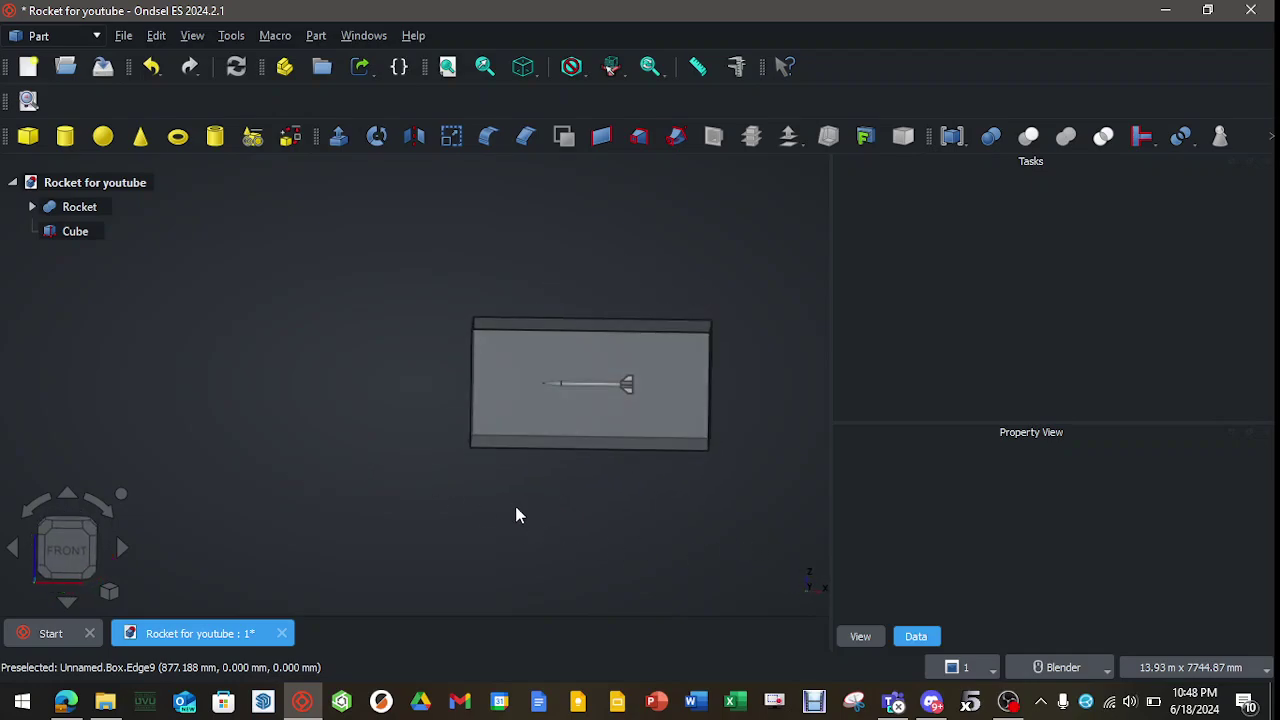
pyautogui.moveTo(510, 512); pyautogui.dragTo(480, 515, button='middle')
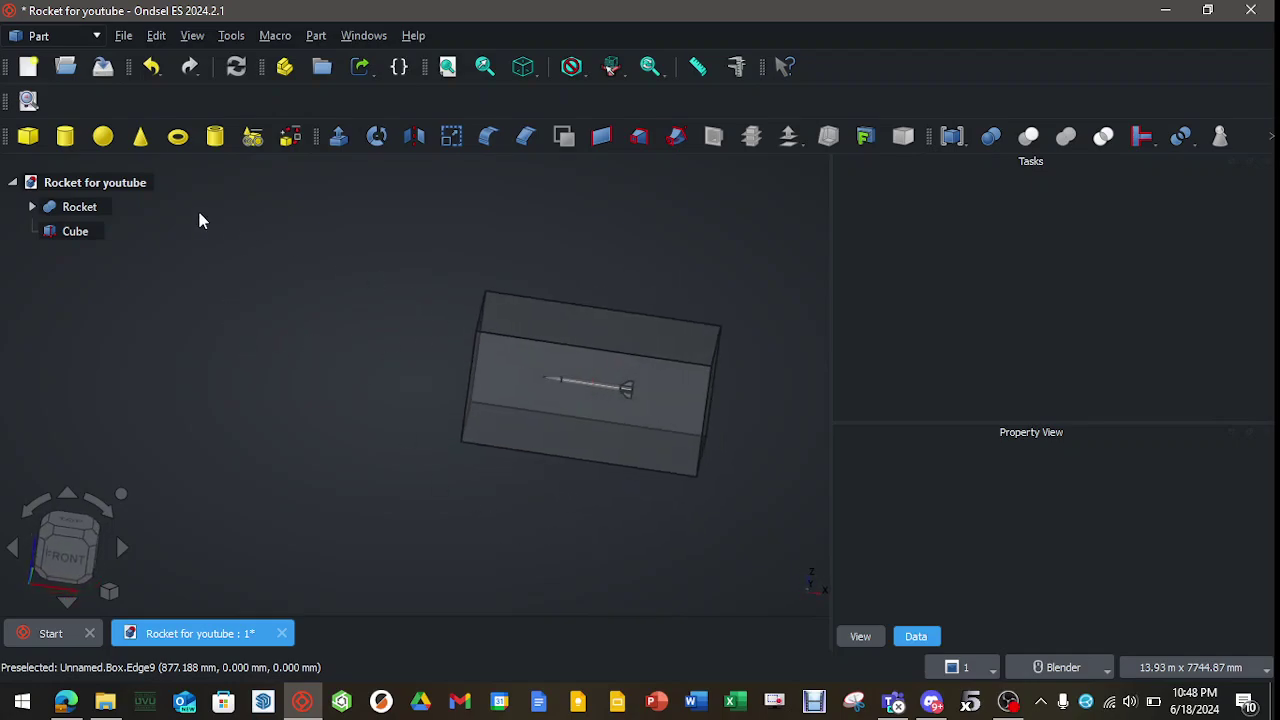
# Try subtracting the rocket from the cube with a Boolean Cut, inspect the cut's contents, and undo the cut
pyautogui.click(92, 233)
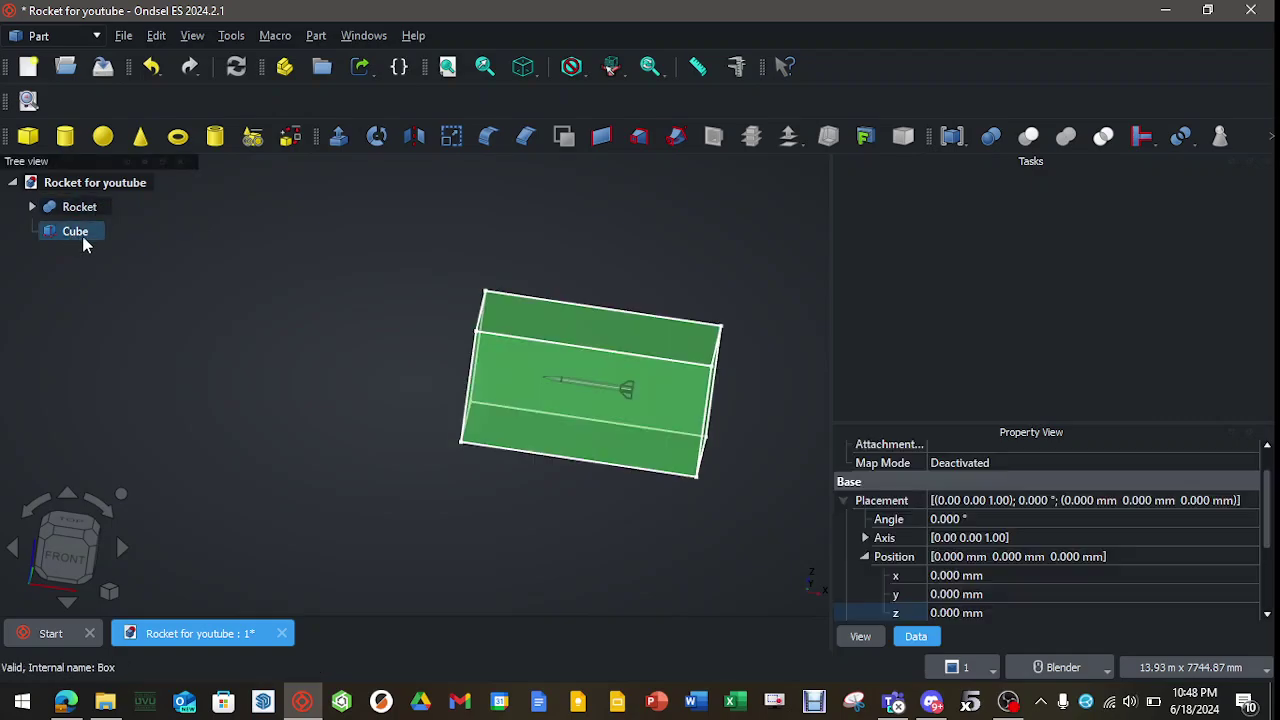
pyautogui.keyDown('ctrl'); pyautogui.click(80, 207); pyautogui.keyUp('ctrl')
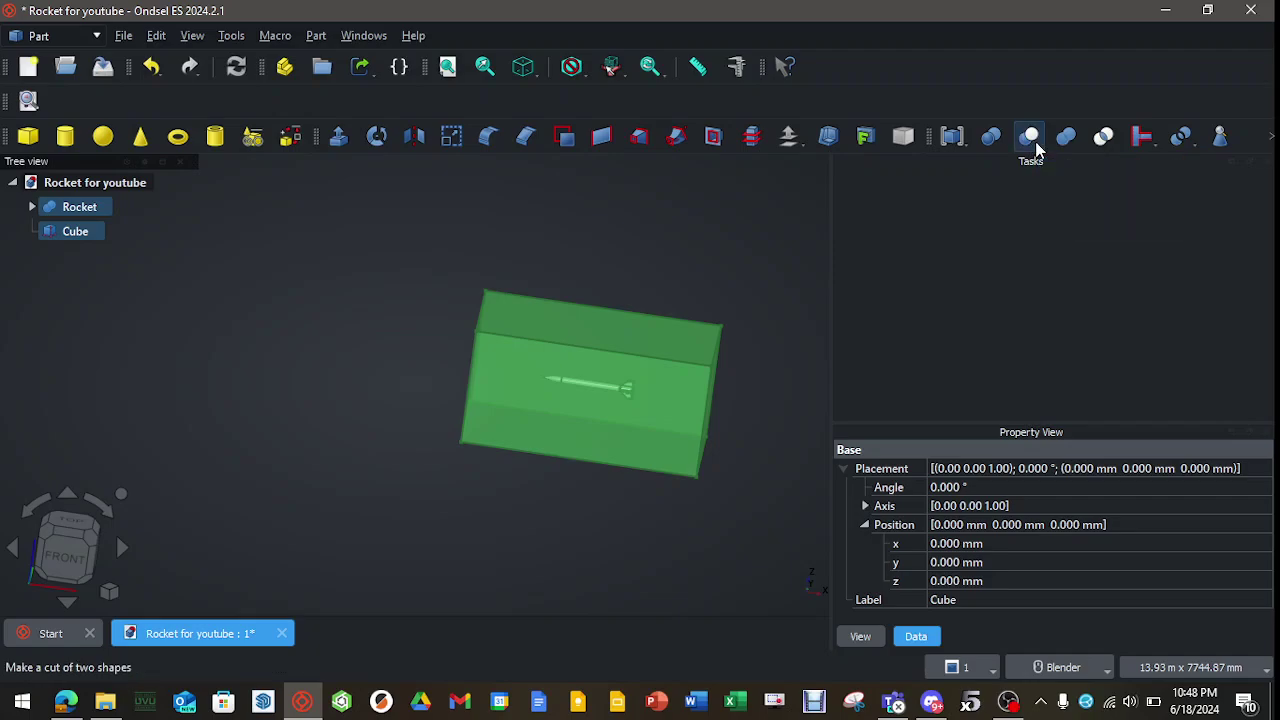
pyautogui.click(1034, 142)
pyautogui.click(284, 404)
pyautogui.scroll(8, 590, 410)
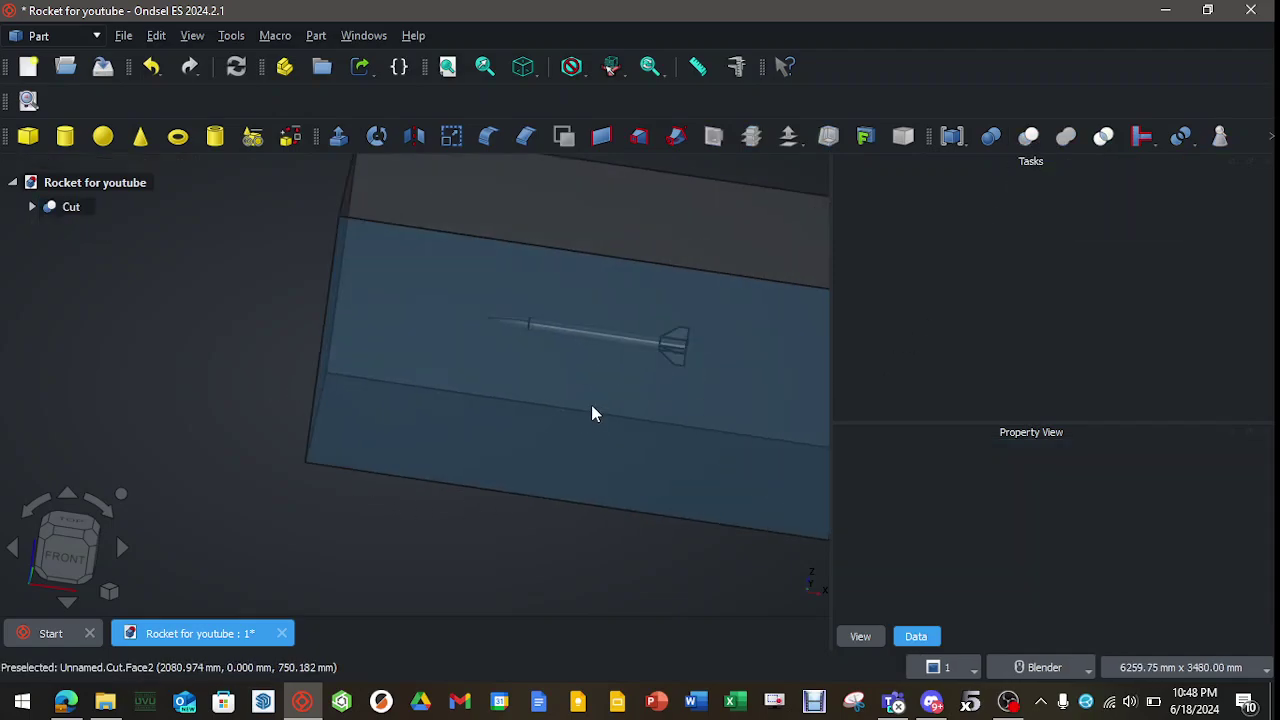
pyautogui.scroll(-5, 612, 242)
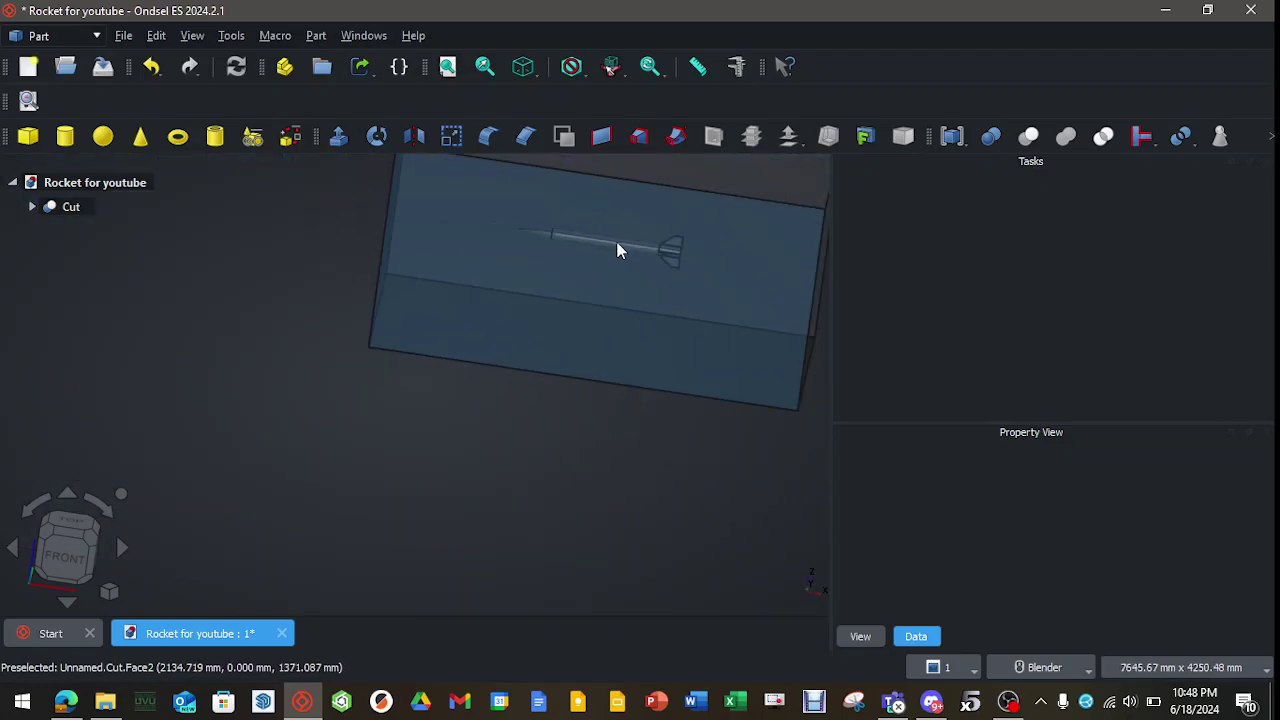
pyautogui.moveTo(535, 256); pyautogui.dragTo(670, 403, button='middle')
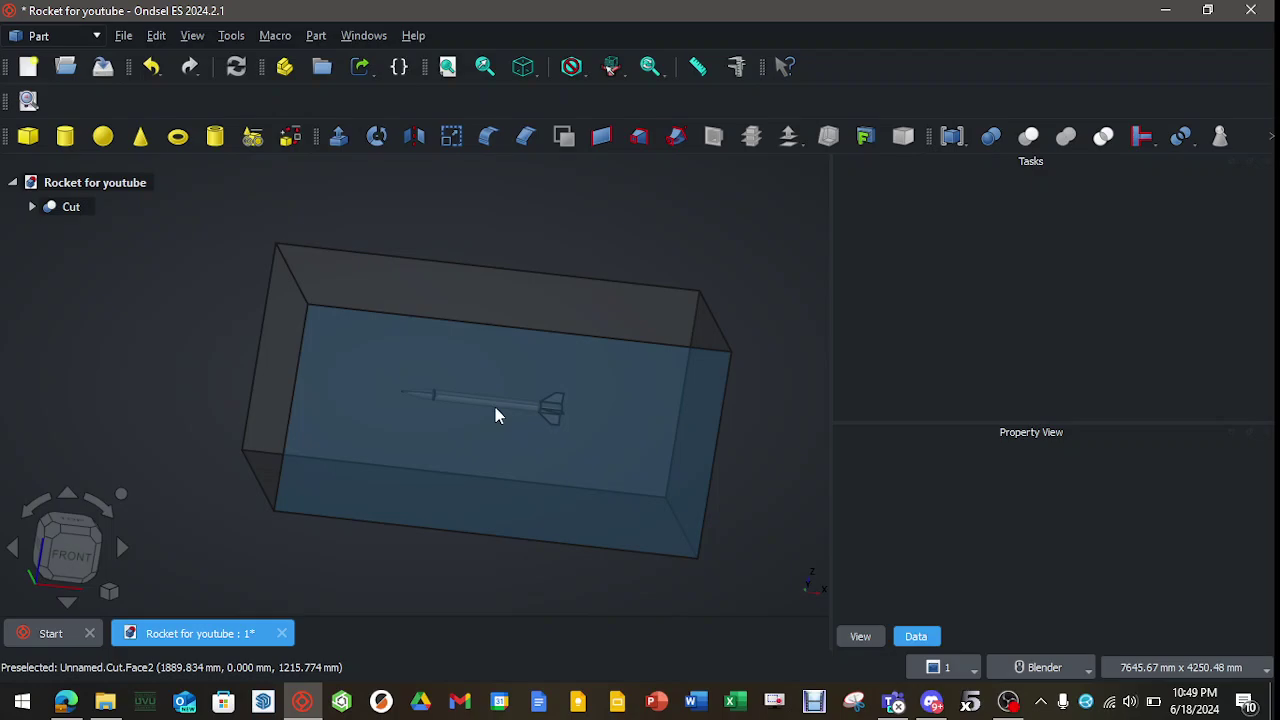
pyautogui.click(31, 207)
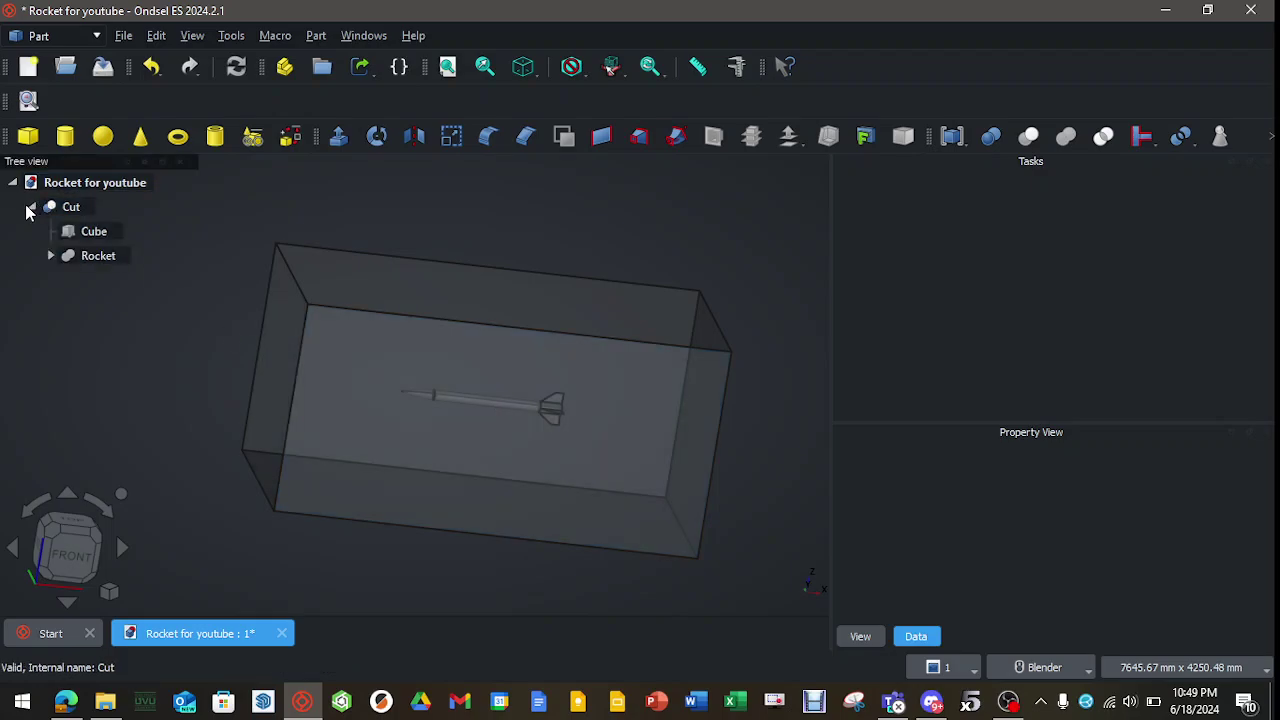
pyautogui.click(31, 207)
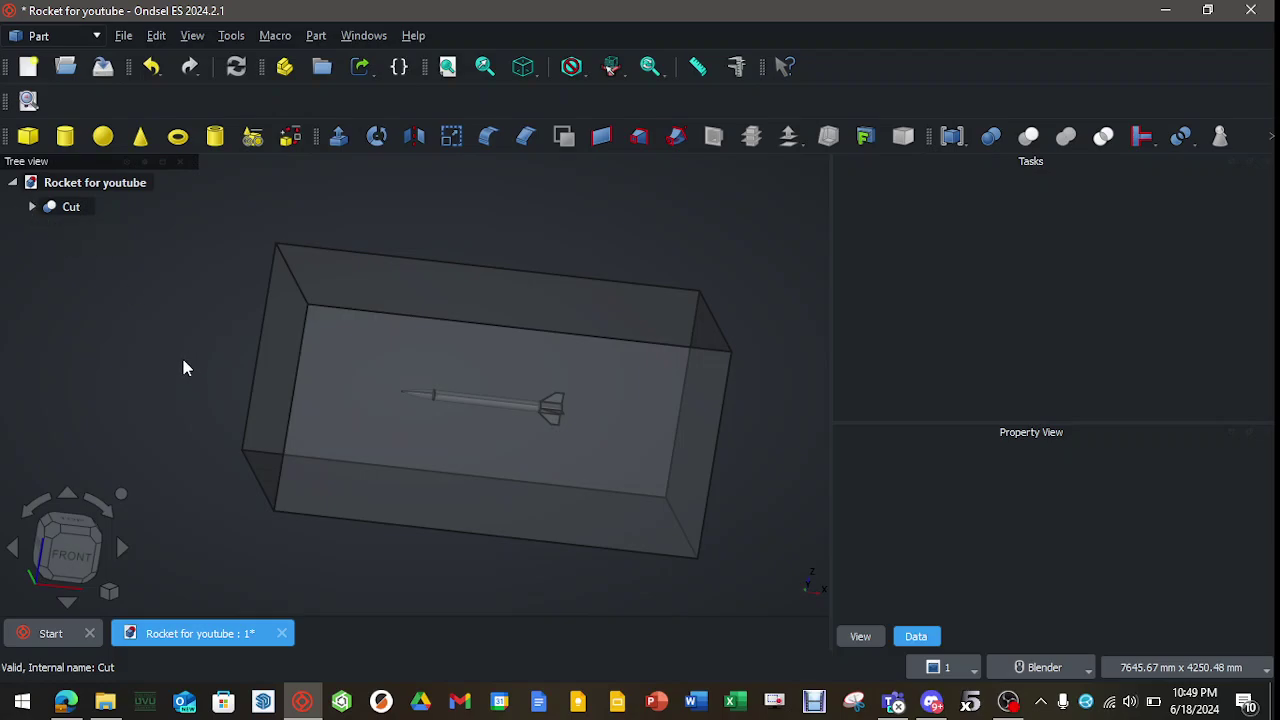
pyautogui.hotkey('ctrl', 'z')
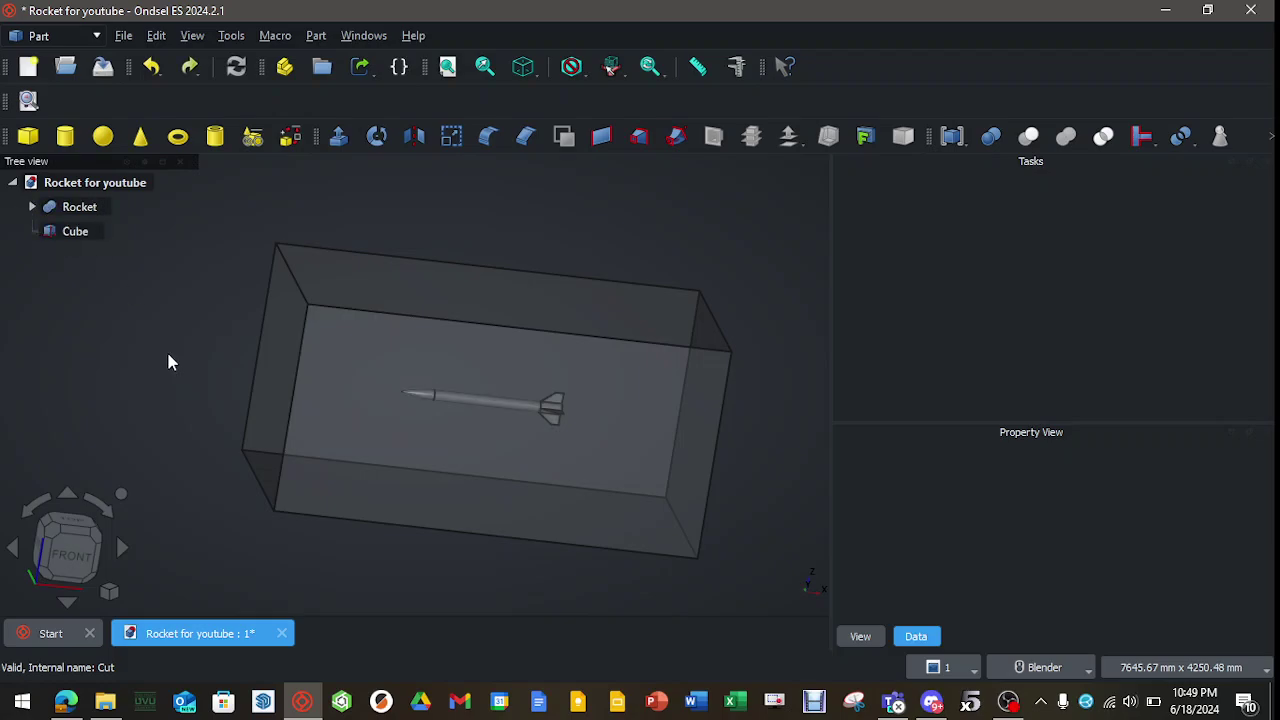
# Combine the rocket and the cube into a compound
pyautogui.click(95, 215)
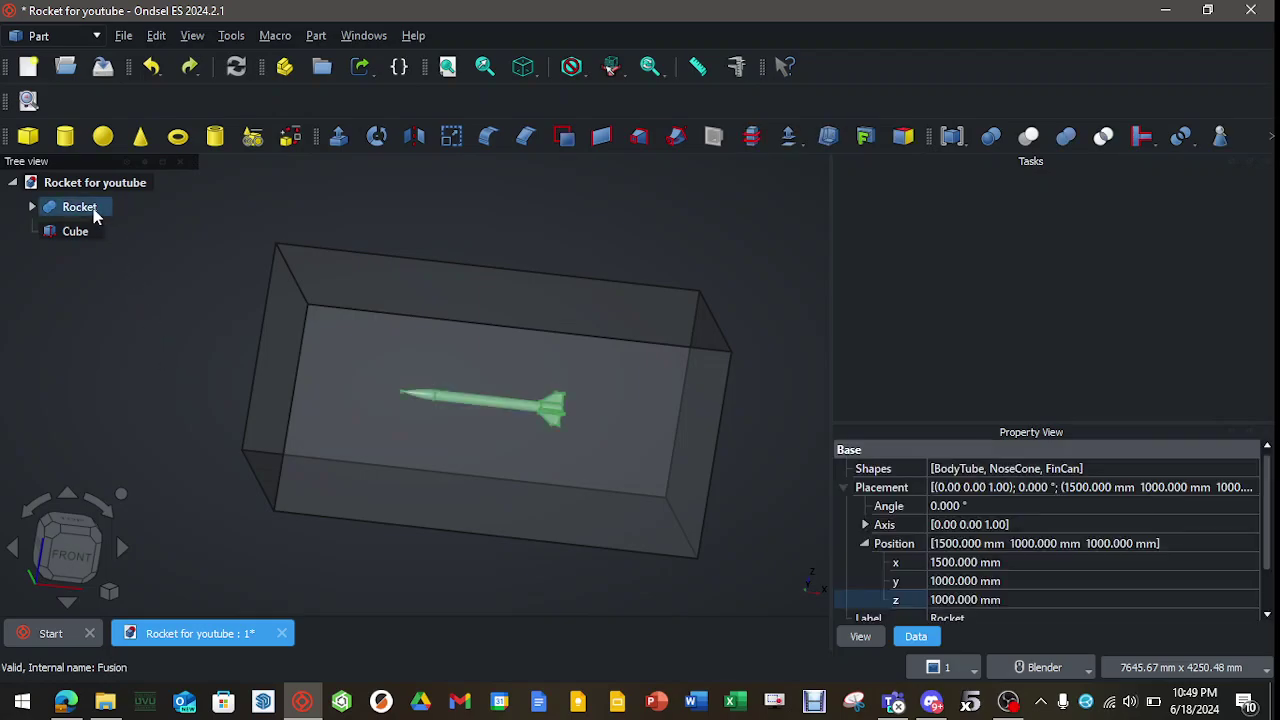
pyautogui.keyDown('ctrl'); pyautogui.click(80, 233); pyautogui.keyUp('ctrl')
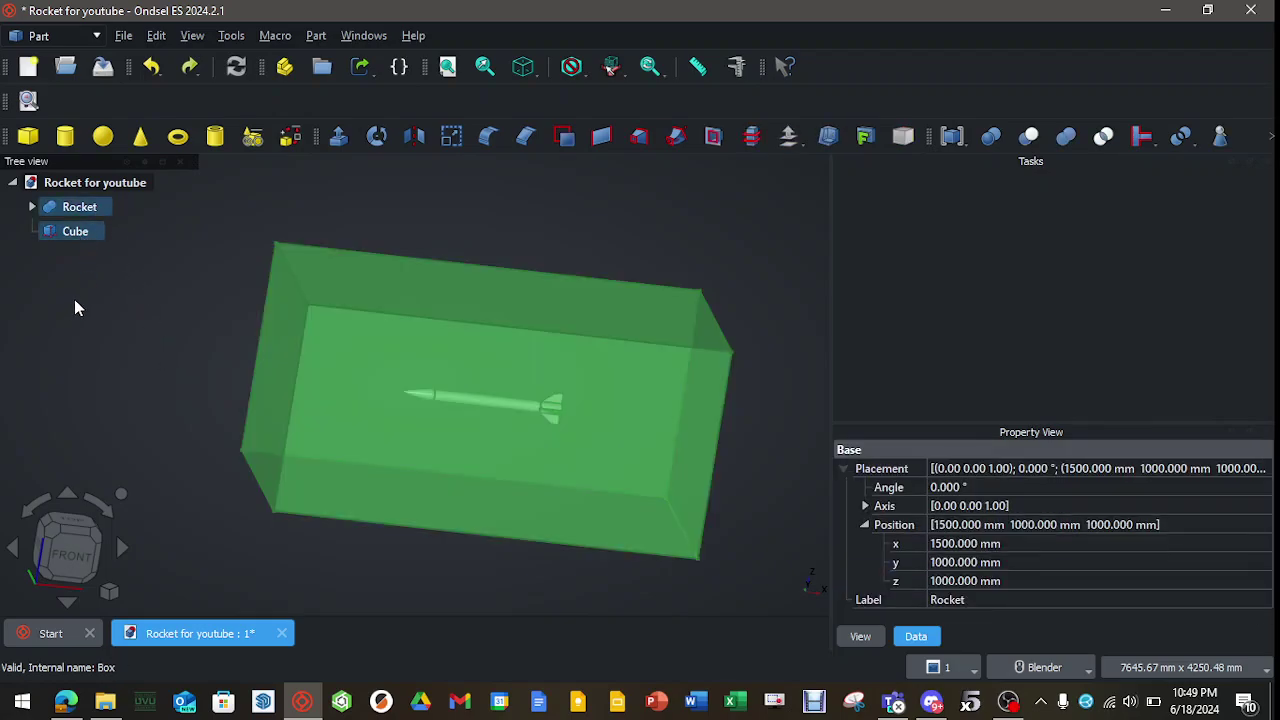
pyautogui.click(964, 142)
pyautogui.click(968, 164)
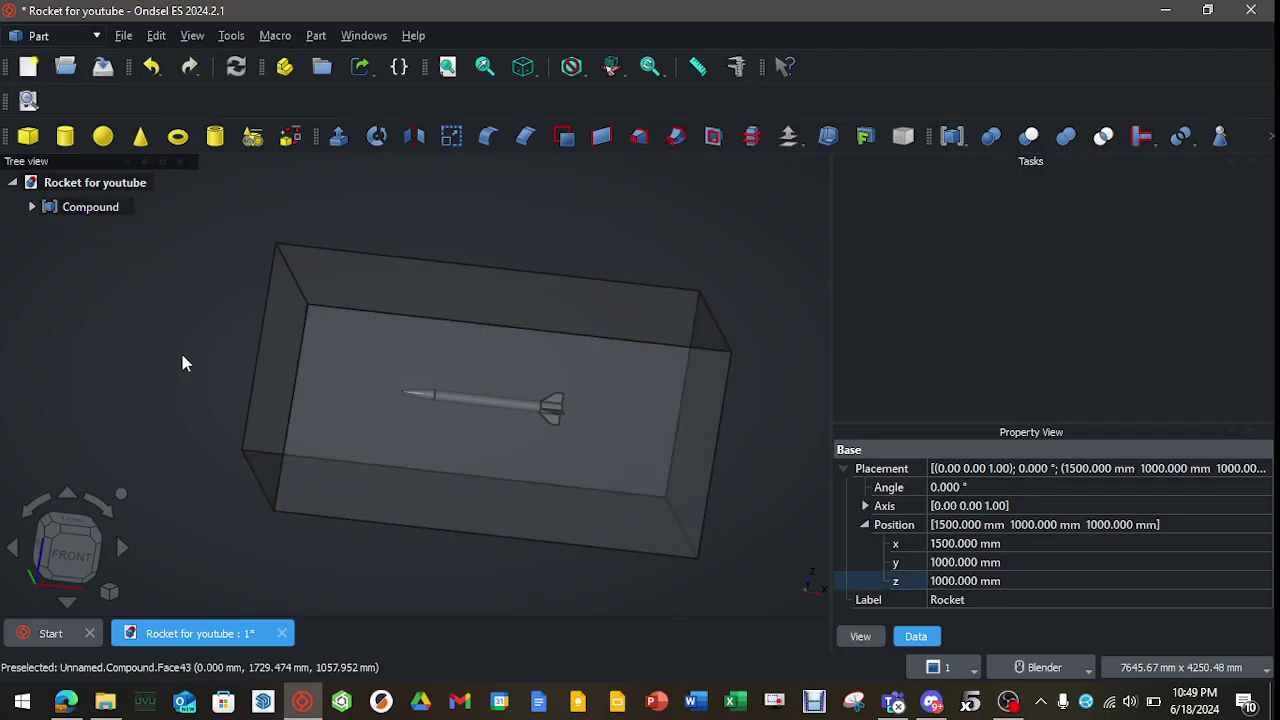
# Examine the transparent box and the rocket inside it from several angles
pyautogui.click(137, 350)
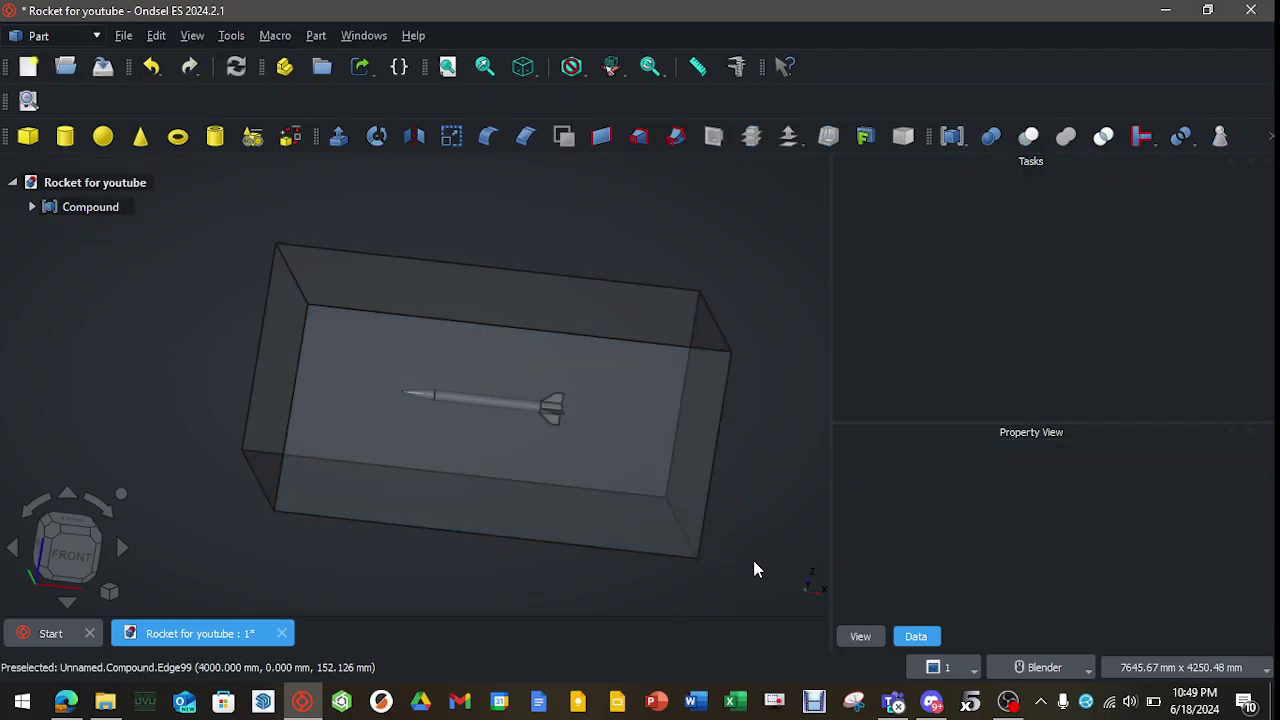
pyautogui.keyDown('shift'); pyautogui.moveTo(754, 561); pyautogui.dragTo(760, 509, button='middle'); pyautogui.keyUp('shift')
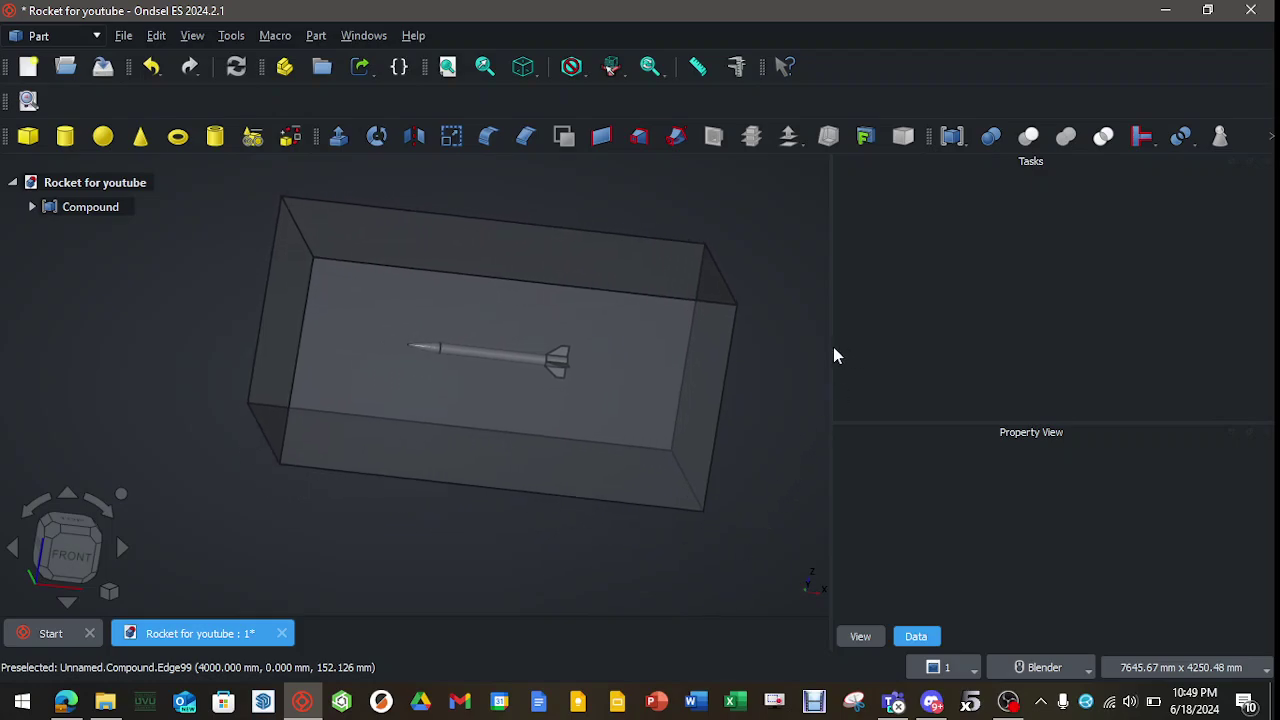
pyautogui.moveTo(832, 348); pyautogui.dragTo(957, 348)
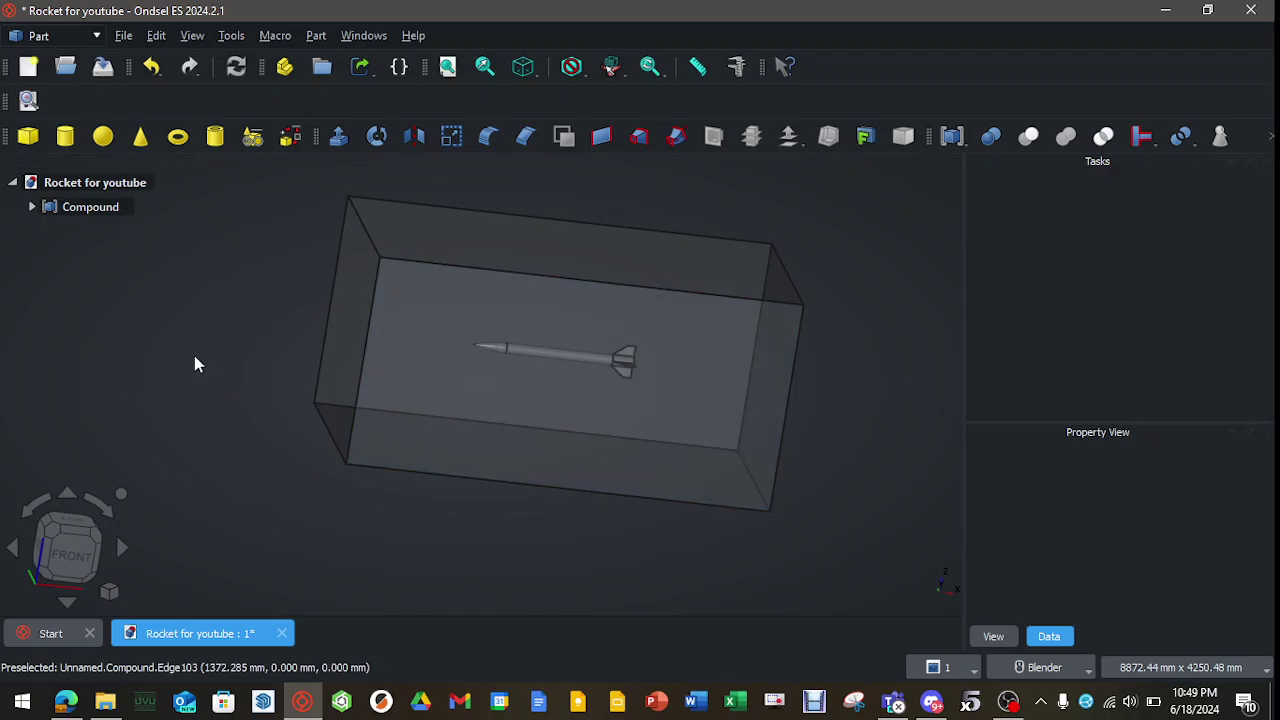
pyautogui.moveTo(194, 363)
pyautogui.mouseDown(button='middle')
pyautogui.moveTo(514, 363)
pyautogui.moveTo(223, 355)
pyautogui.moveTo(211, 379)
pyautogui.mouseUp(button='middle')
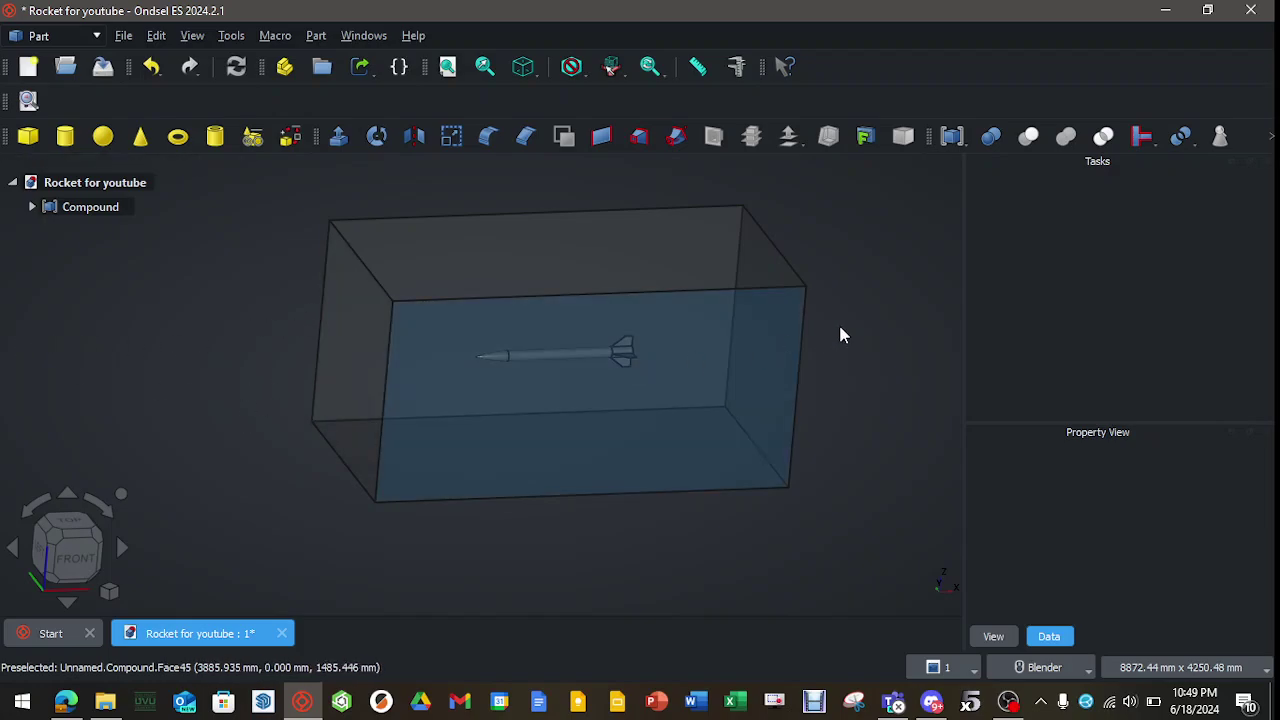
pyautogui.moveTo(851, 331); pyautogui.dragTo(691, 334, button='middle')
pyautogui.moveTo(557, 406); pyautogui.dragTo(436, 406, button='middle')
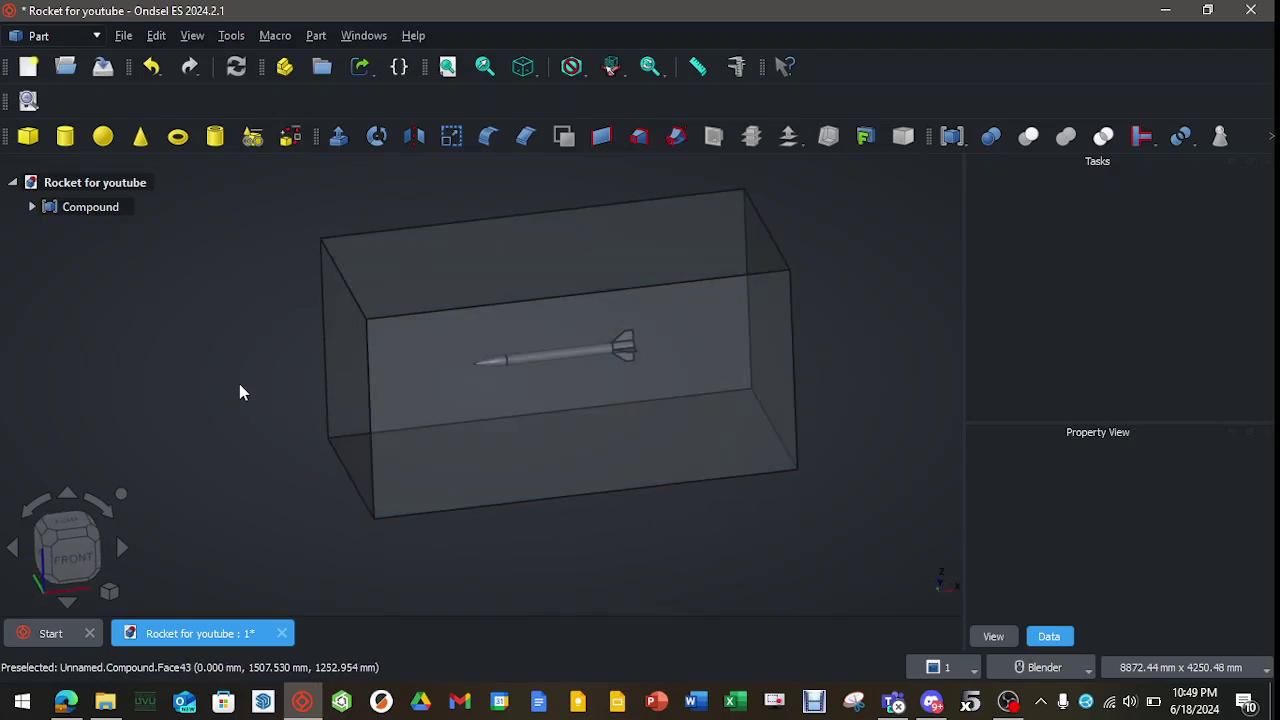
pyautogui.moveTo(240, 391); pyautogui.dragTo(446, 409, button='middle')
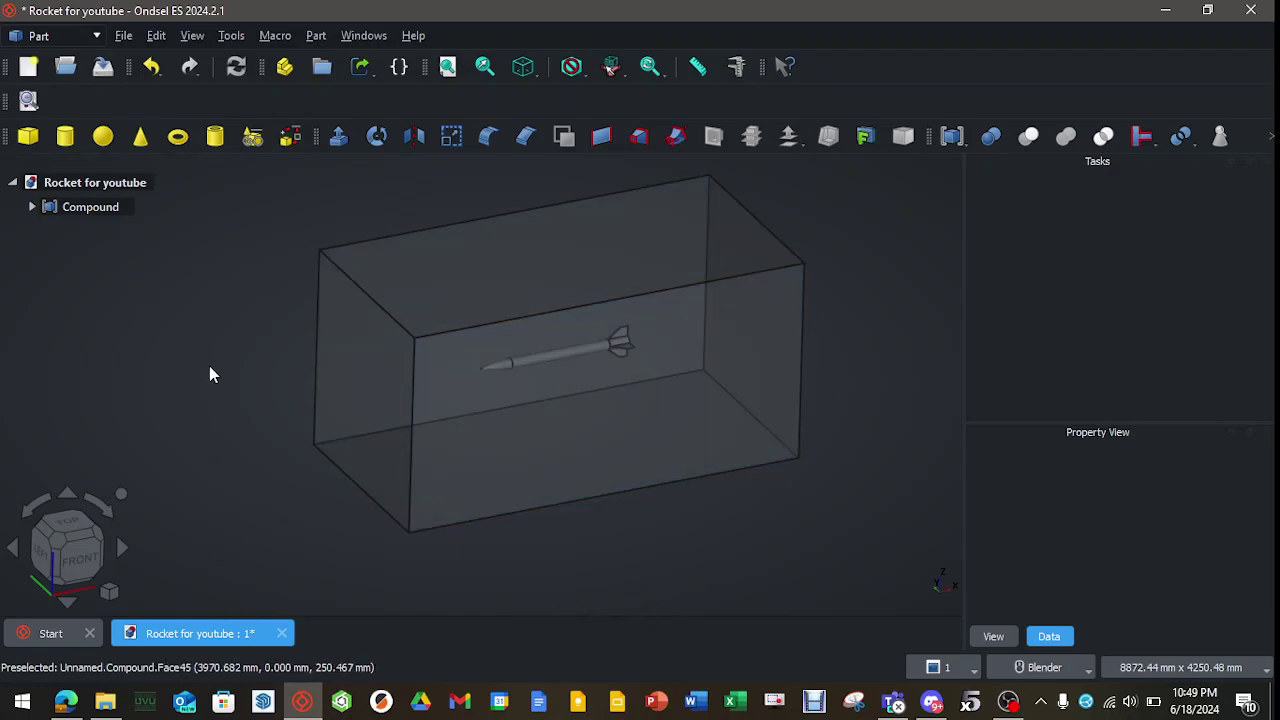
# Switch to the CfdOF workbench, create a CFD analysis for the model, and show the analysis contents
pyautogui.click(96, 38)
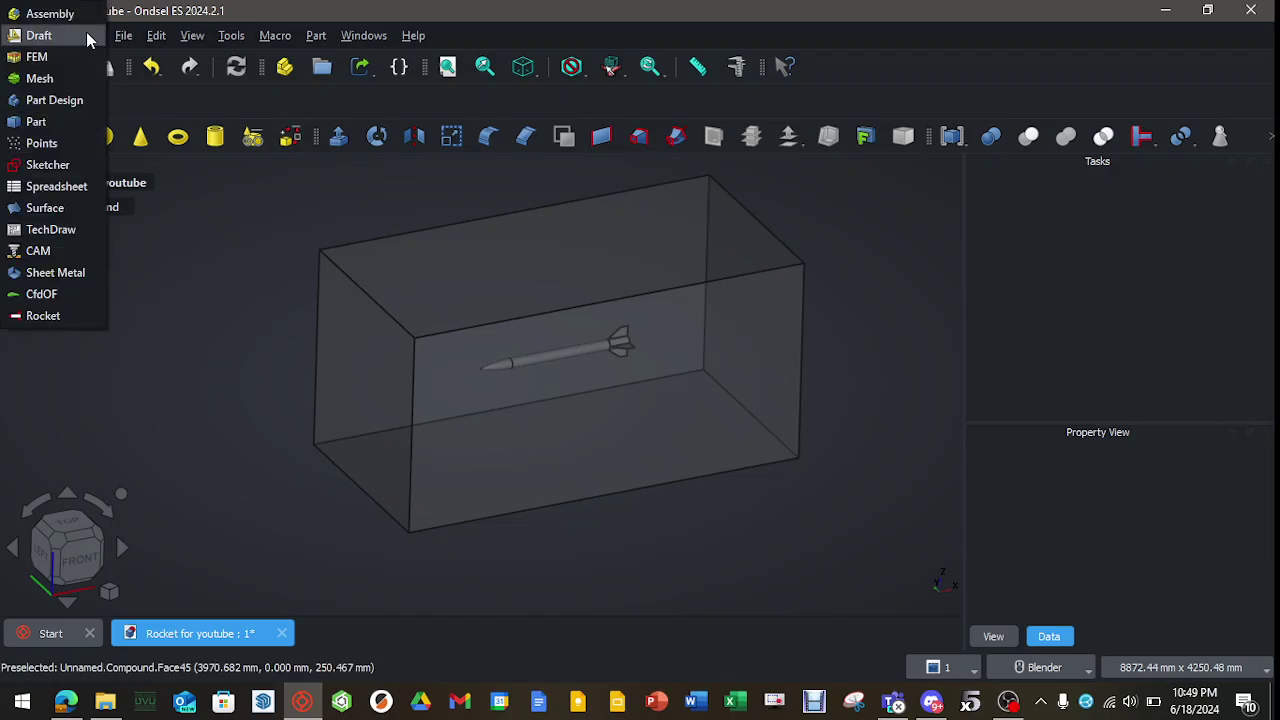
pyautogui.click(42, 294)
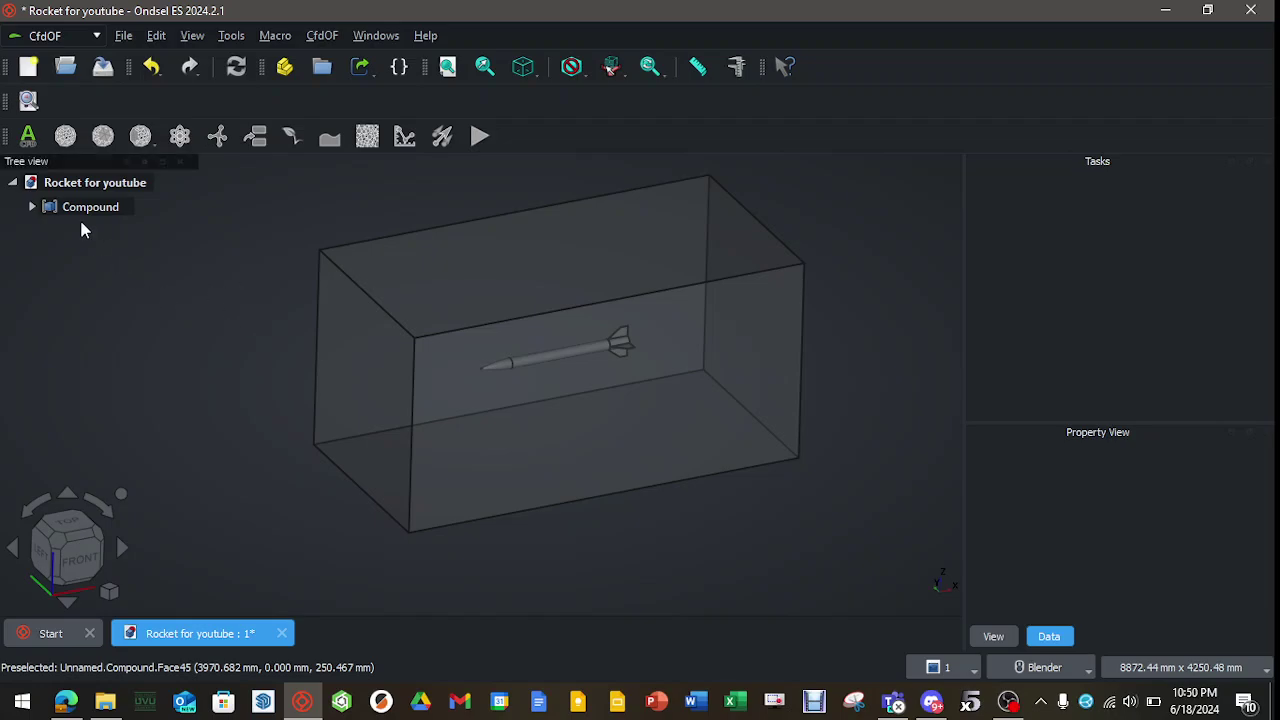
pyautogui.click(30, 138)
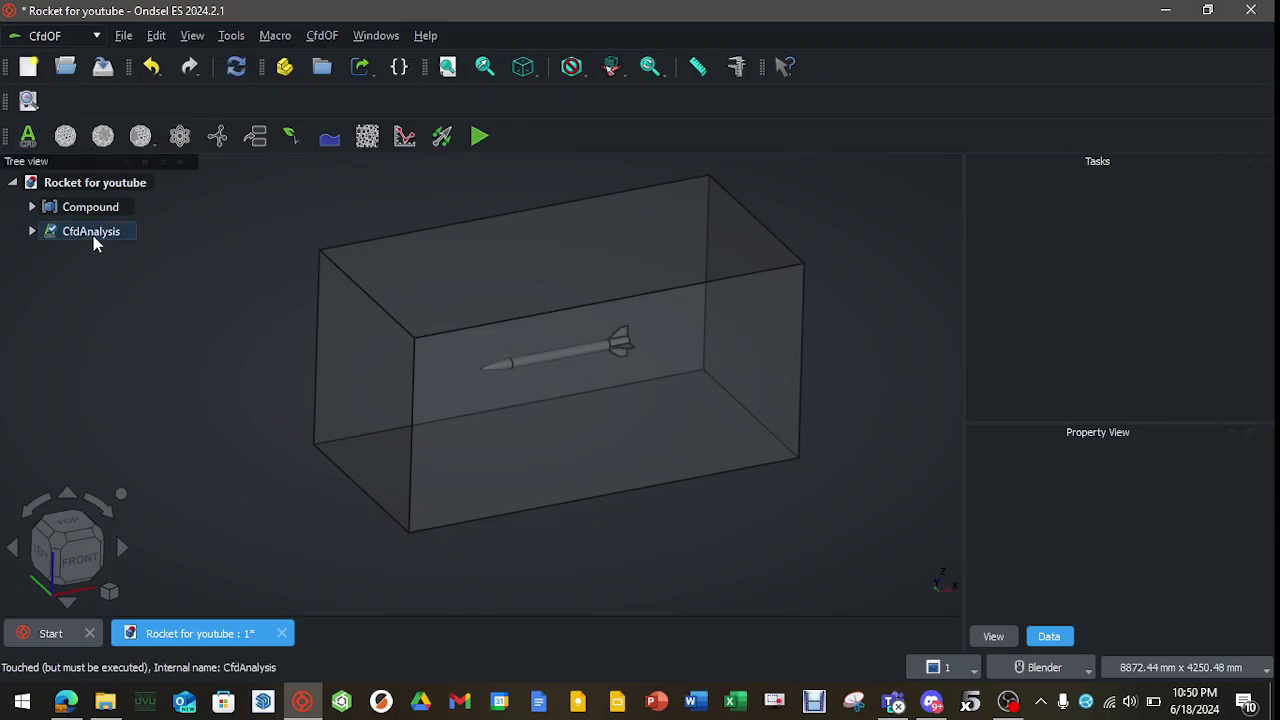
pyautogui.click(31, 232)
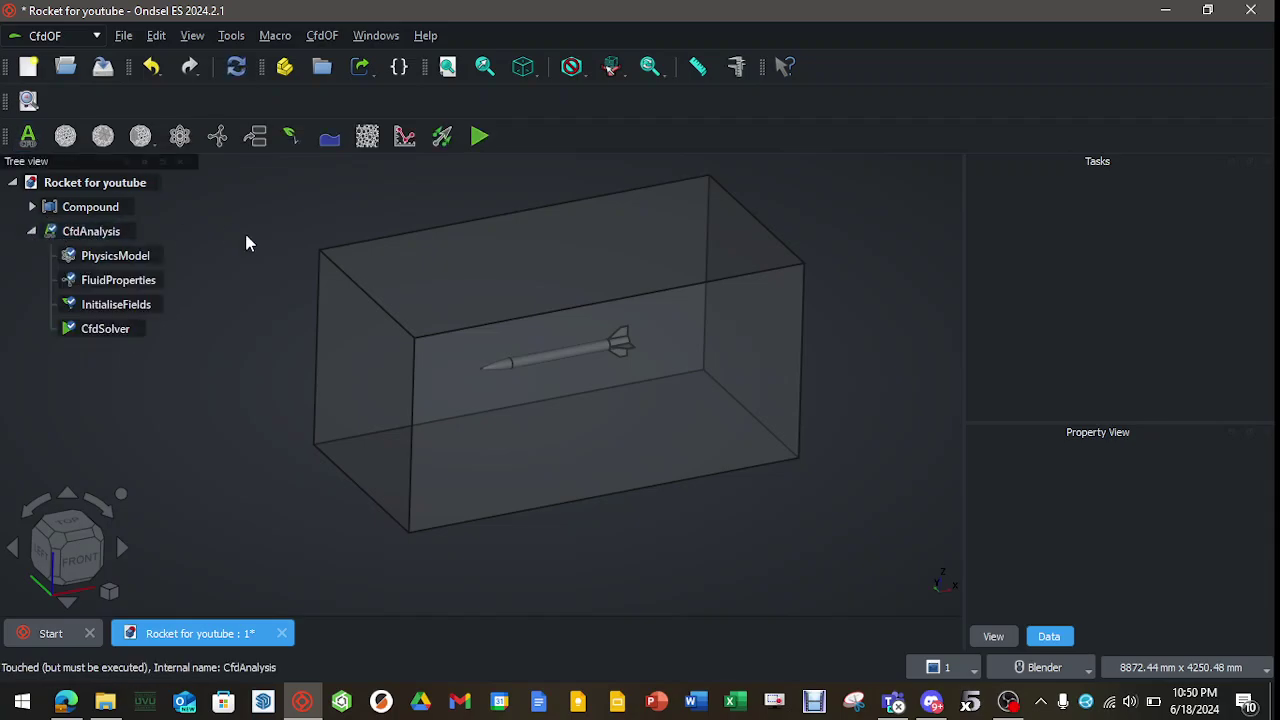
# Set the physics model to transient time, disable Isothermal and enable High Mach number
pyautogui.doubleClick(116, 257)
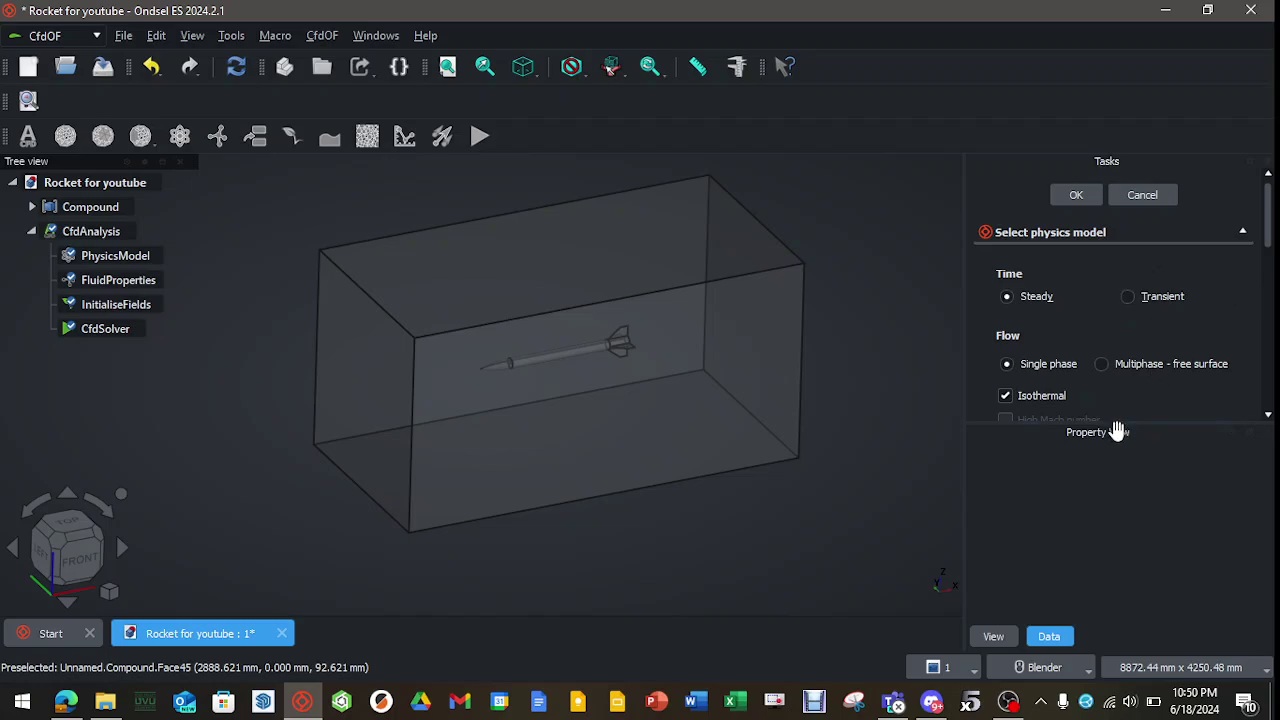
pyautogui.moveTo(1271, 240); pyautogui.dragTo(1272, 258)
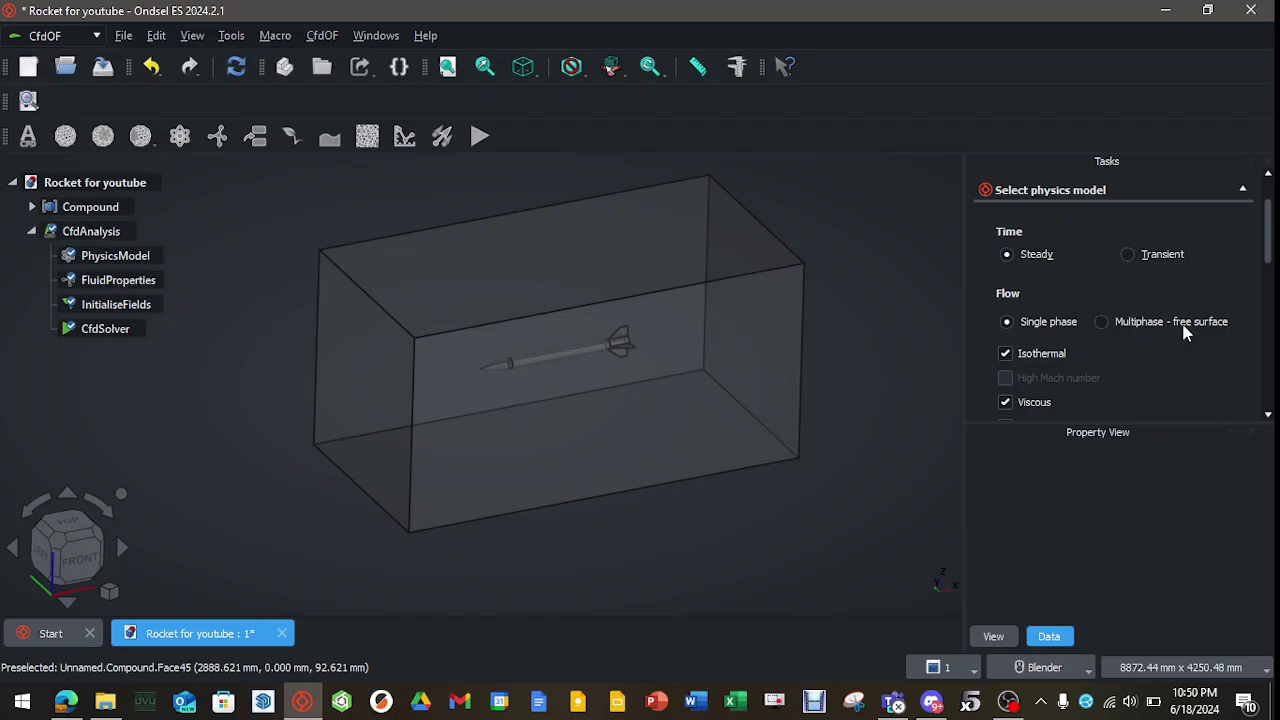
pyautogui.click(1129, 254)
pyautogui.click(1006, 354)
pyautogui.click(1005, 378)
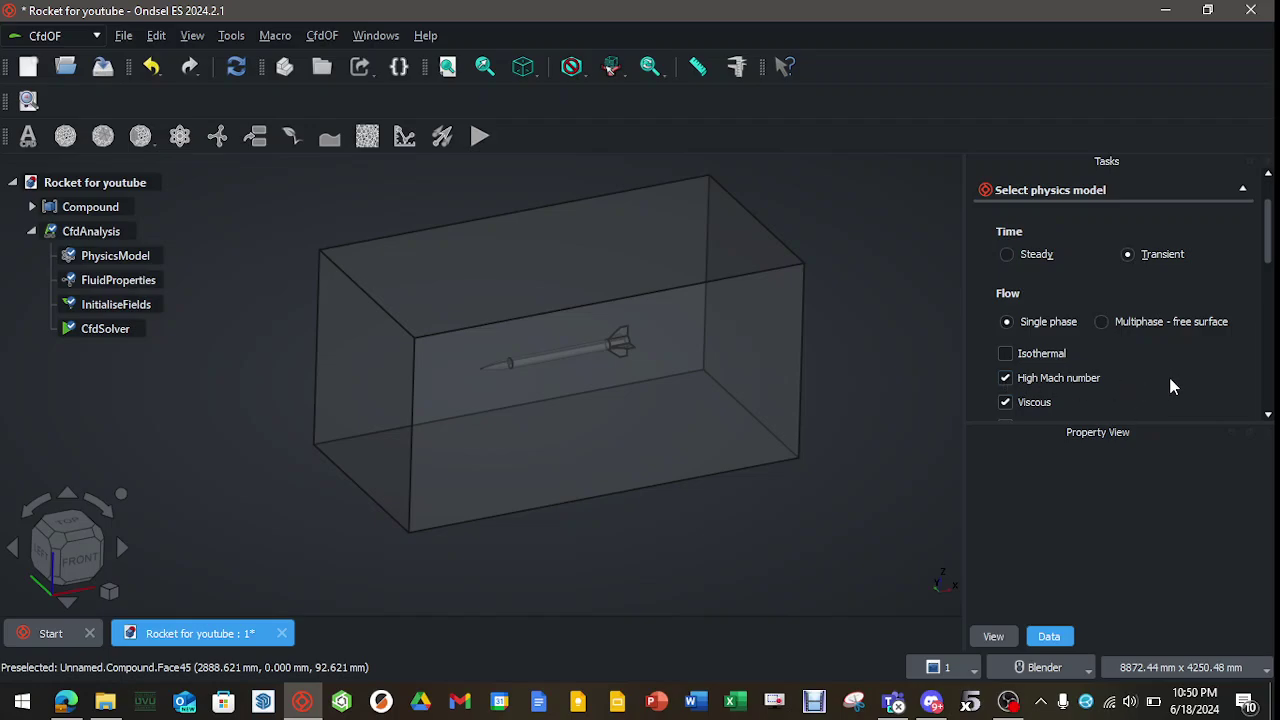
# Set the physics model's turbulence to RANS with the kOmegaSST model and accept the physics settings
pyautogui.moveTo(1269, 262); pyautogui.dragTo(1271, 340)
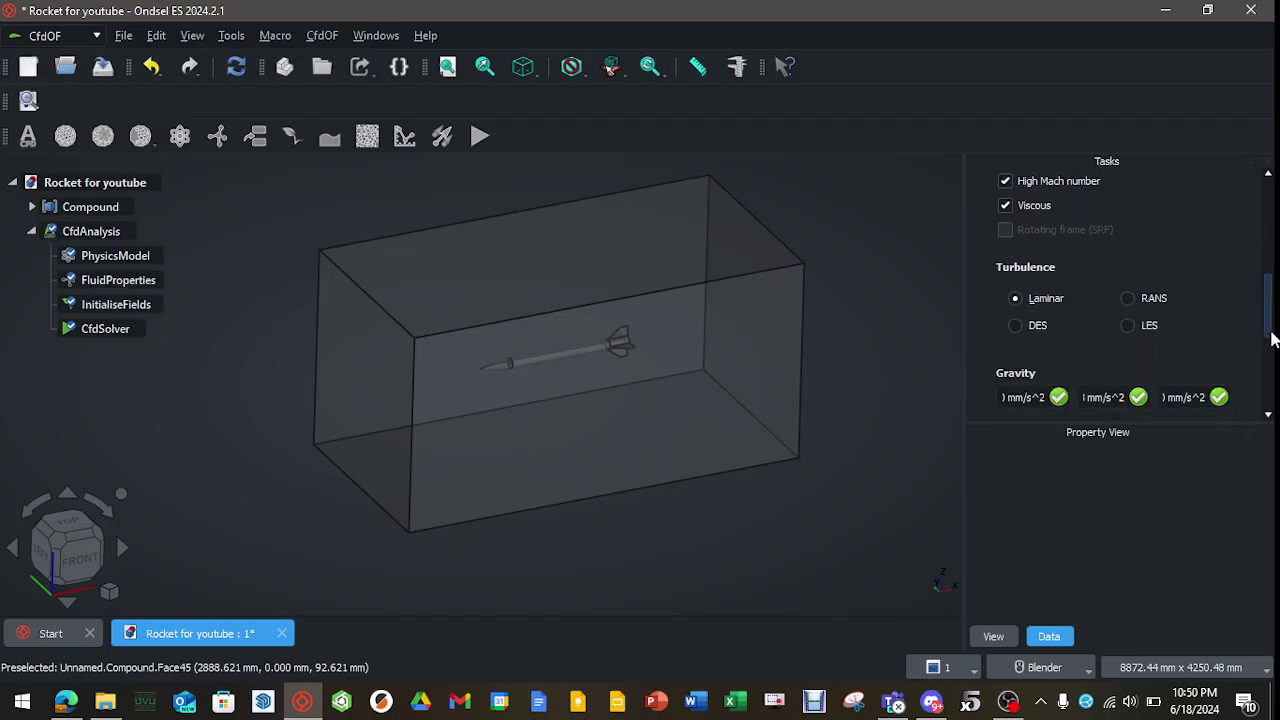
pyautogui.click(1014, 326)
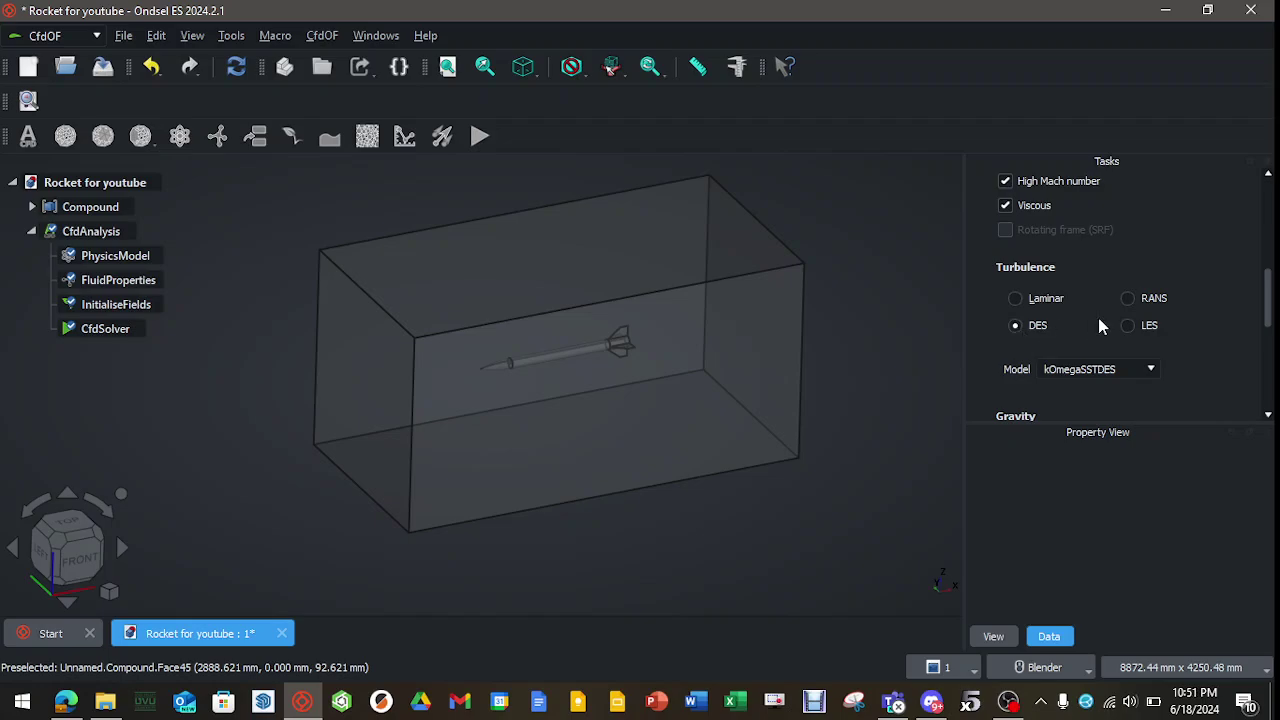
pyautogui.click(1130, 299)
pyautogui.moveTo(1270, 300); pyautogui.dragTo(1270, 326)
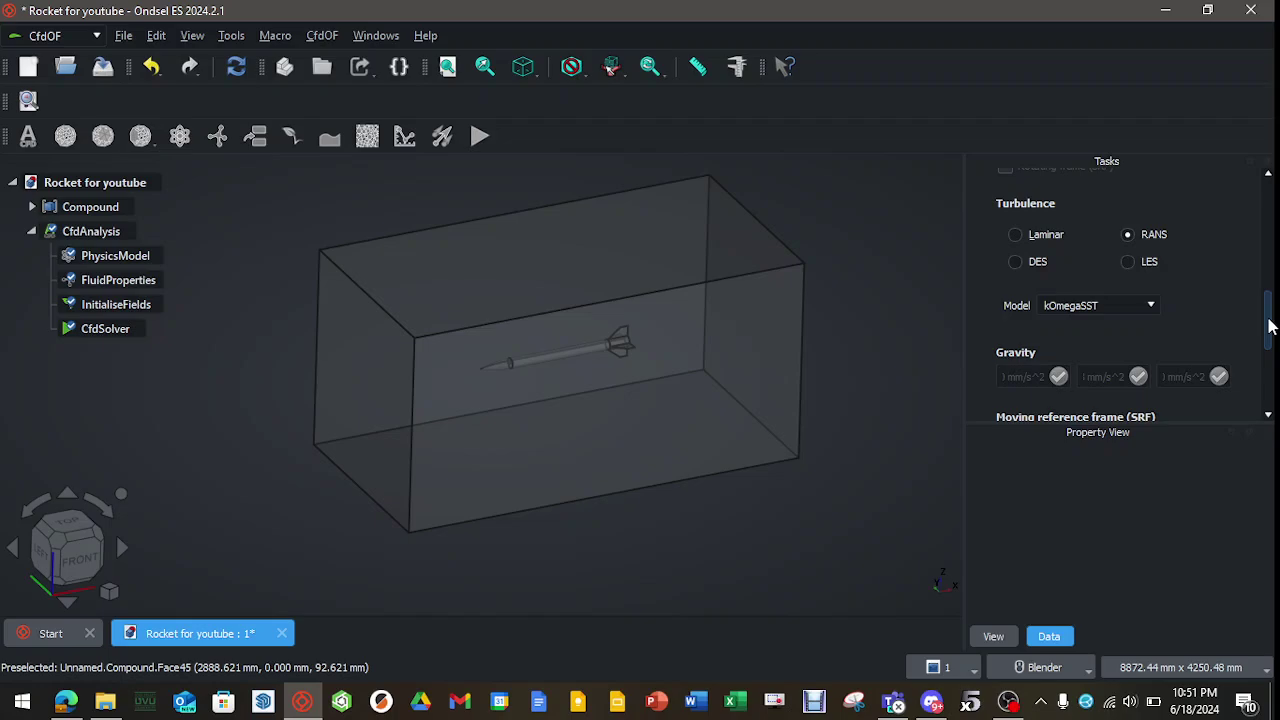
pyautogui.moveTo(1268, 326); pyautogui.dragTo(1266, 214)
pyautogui.click(1076, 195)
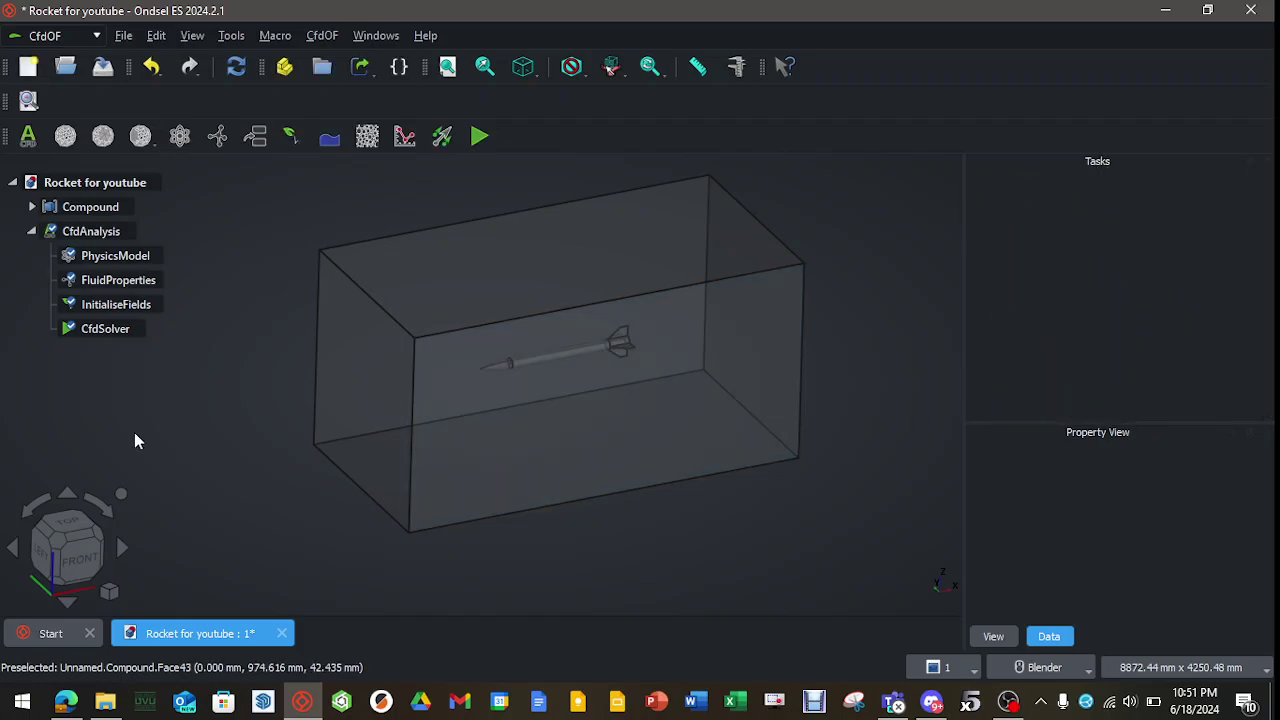
# Review the analysis's fluid properties and accept them
pyautogui.doubleClick(124, 288)
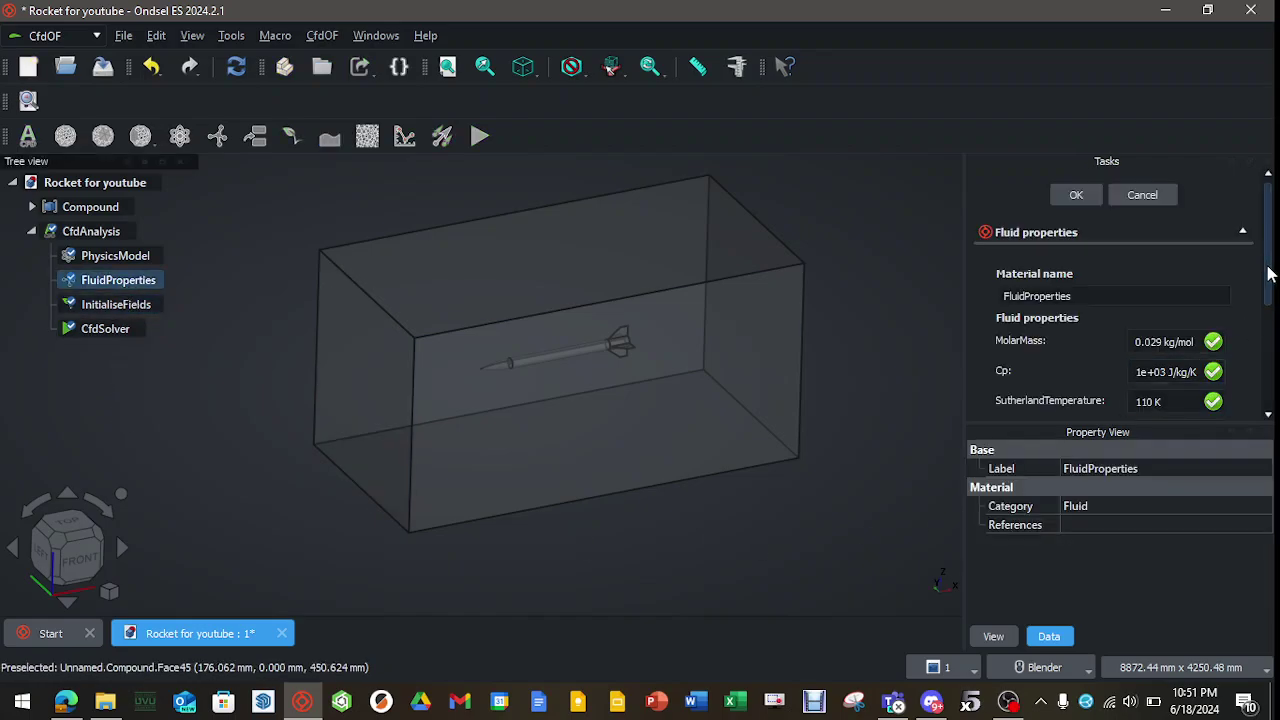
pyautogui.moveTo(1273, 290); pyautogui.dragTo(1266, 323)
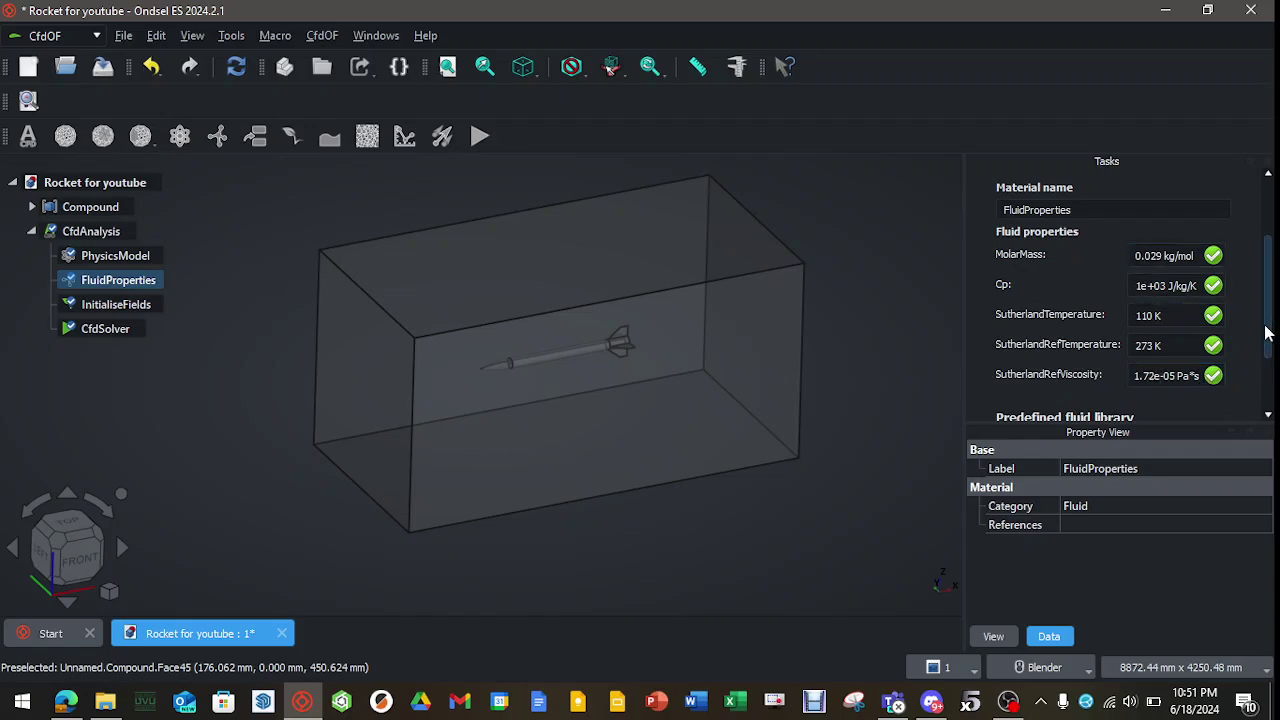
pyautogui.scroll(-2, 1266, 333)
pyautogui.scroll(5, 1266, 275)
pyautogui.click(1076, 192)
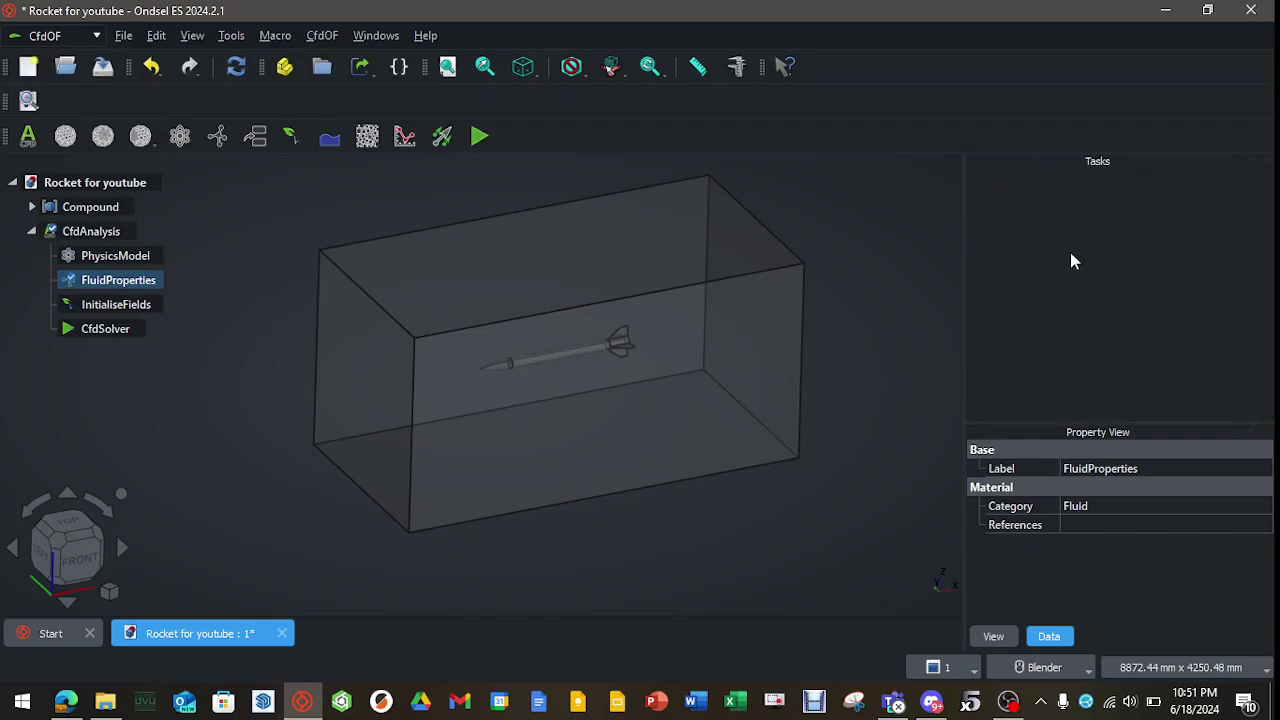
# Check the flow field initialisation settings for velocity and pressure, and leave them without saving
pyautogui.doubleClick(108, 307)
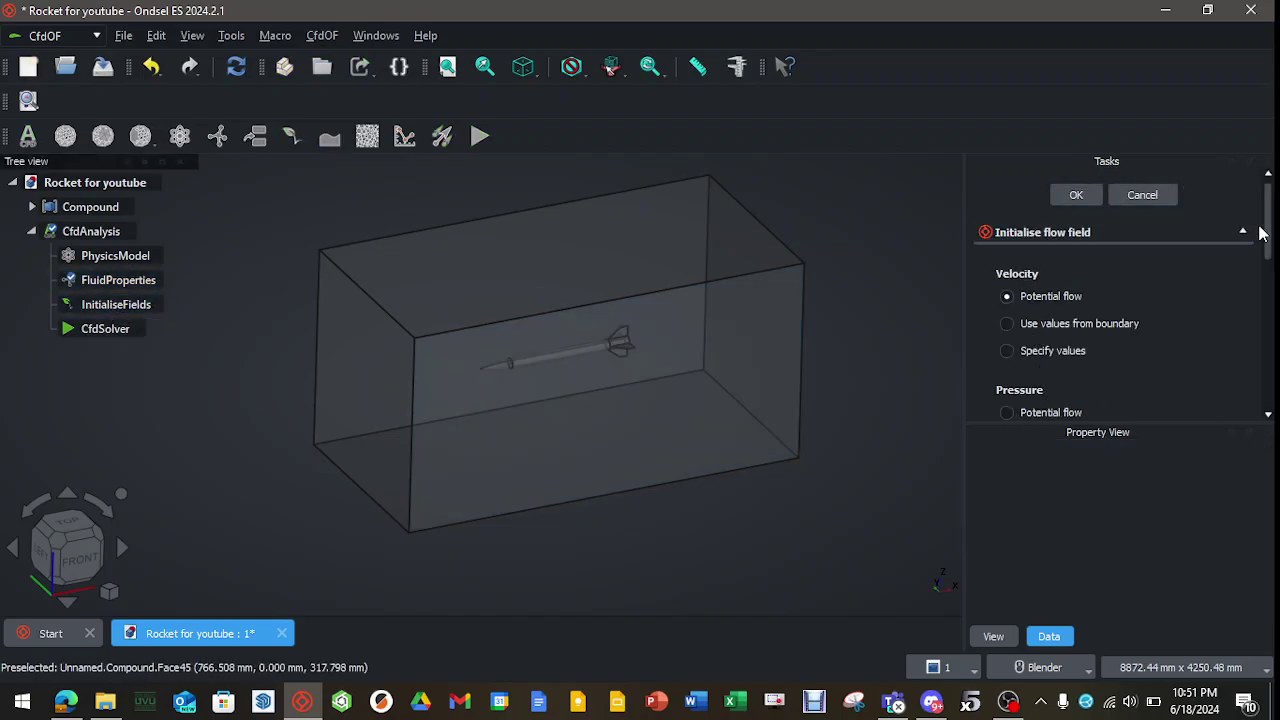
pyautogui.moveTo(1262, 233)
pyautogui.mouseDown()
pyautogui.moveTo(1265, 325)
pyautogui.moveTo(1265, 210)
pyautogui.mouseUp()
pyautogui.click(1163, 193)
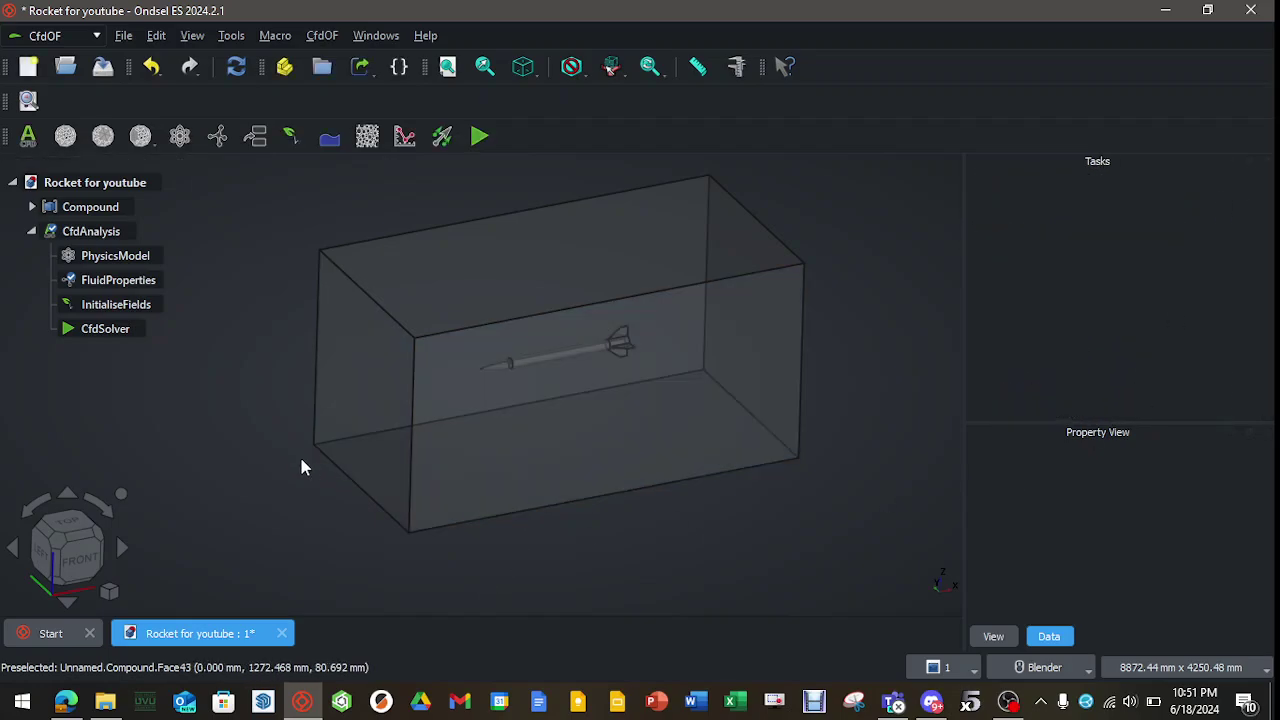
# Add a fluid boundary of type Inlet with uniform velocity on the box's end face ahead of the rocket's nose
pyautogui.click(360, 411)
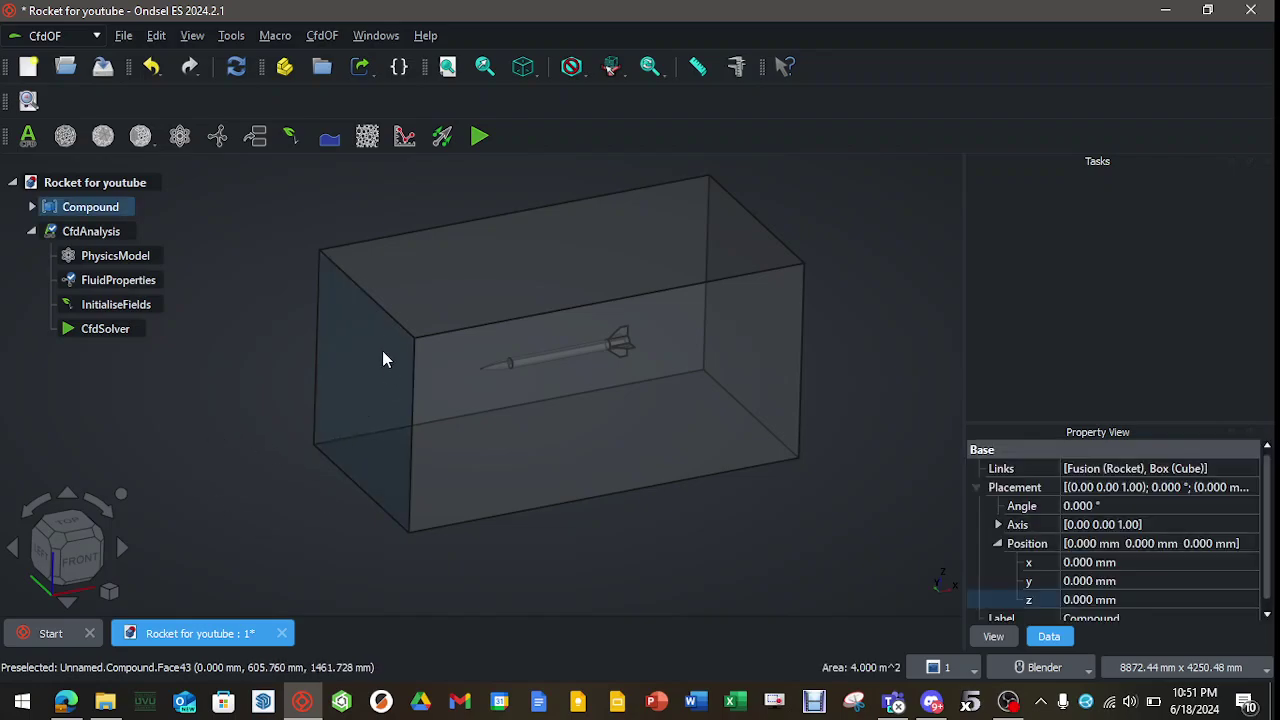
pyautogui.moveTo(262, 461); pyautogui.dragTo(397, 406, button='middle')
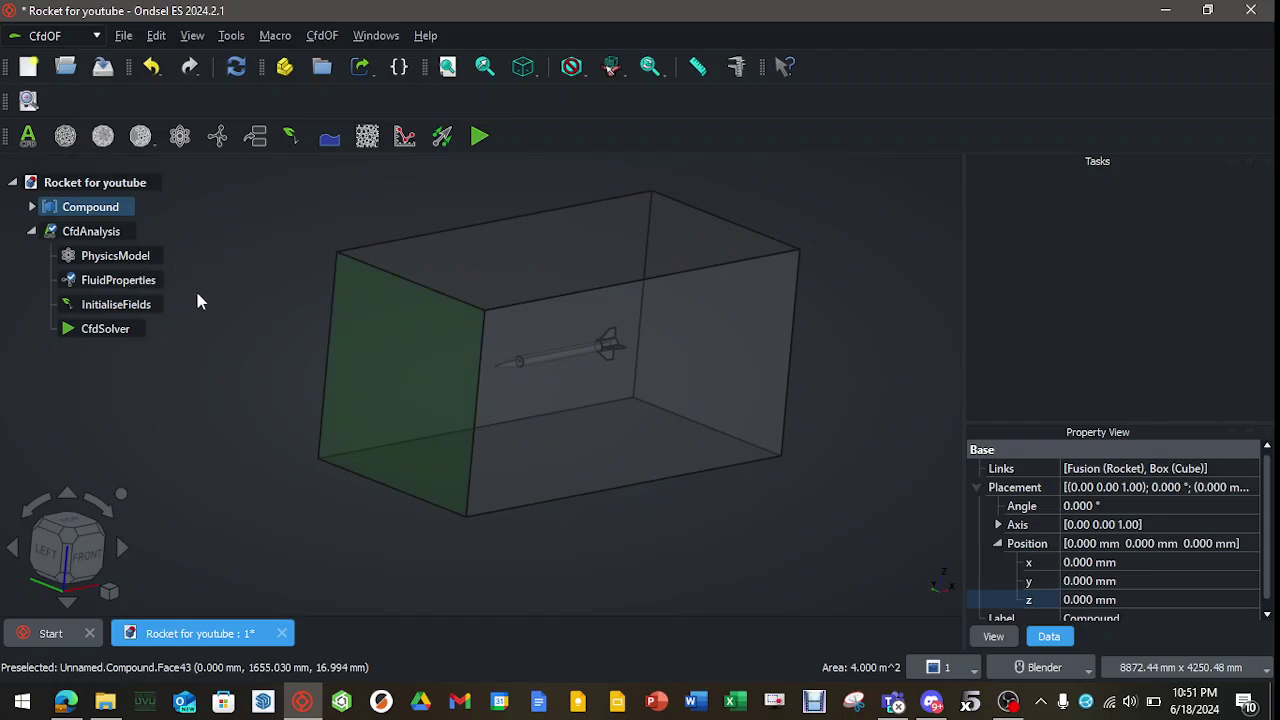
pyautogui.click(257, 142)
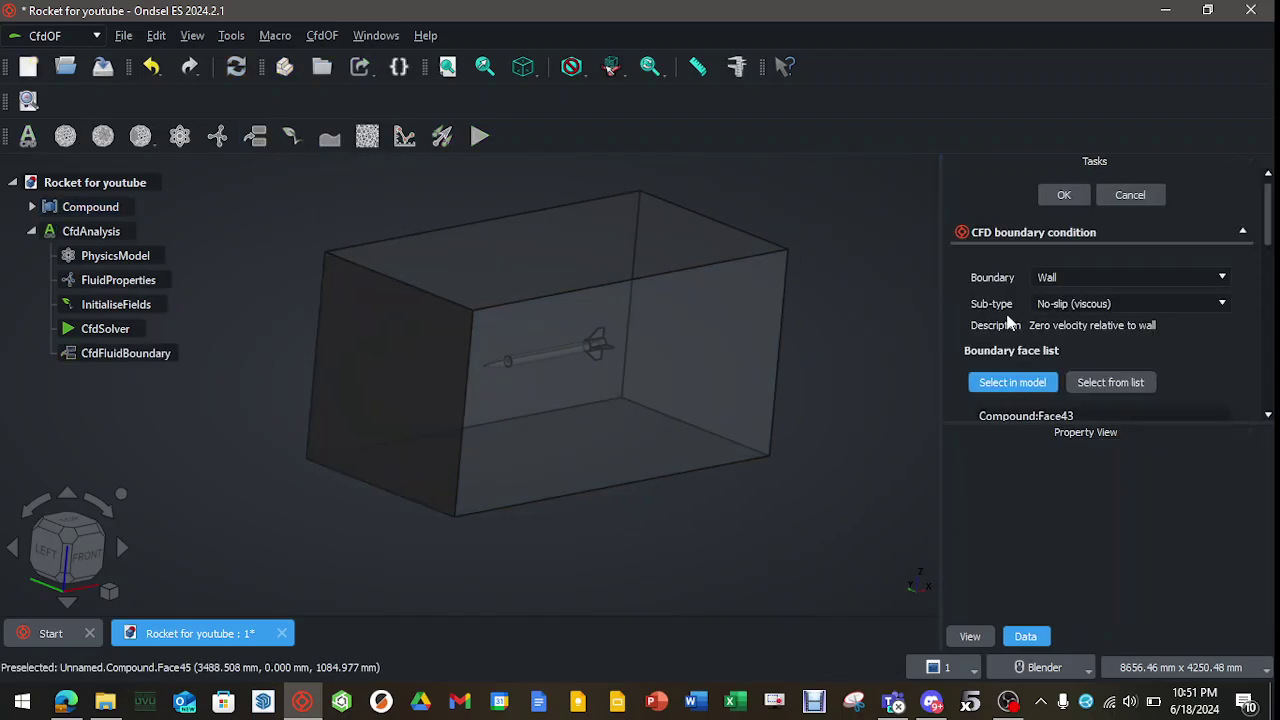
pyautogui.click(1090, 279)
pyautogui.click(1082, 300)
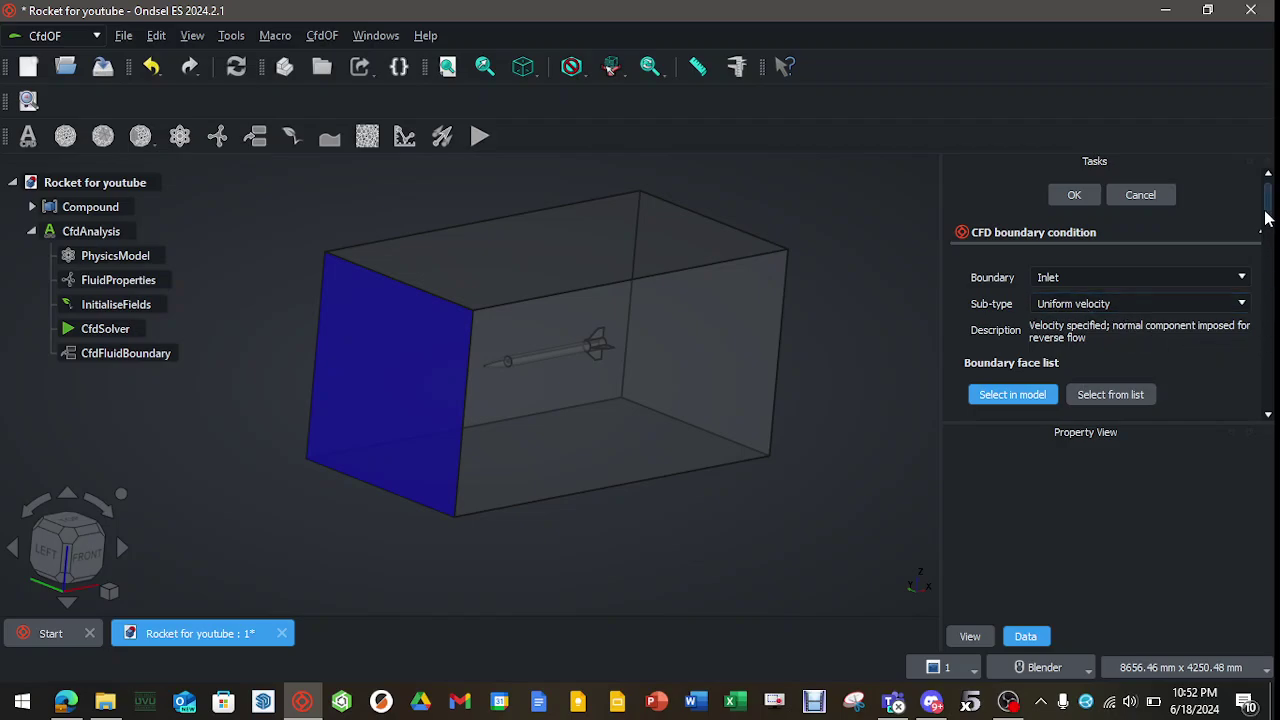
pyautogui.moveTo(1269, 212); pyautogui.dragTo(1266, 258)
pyautogui.click(1021, 289)
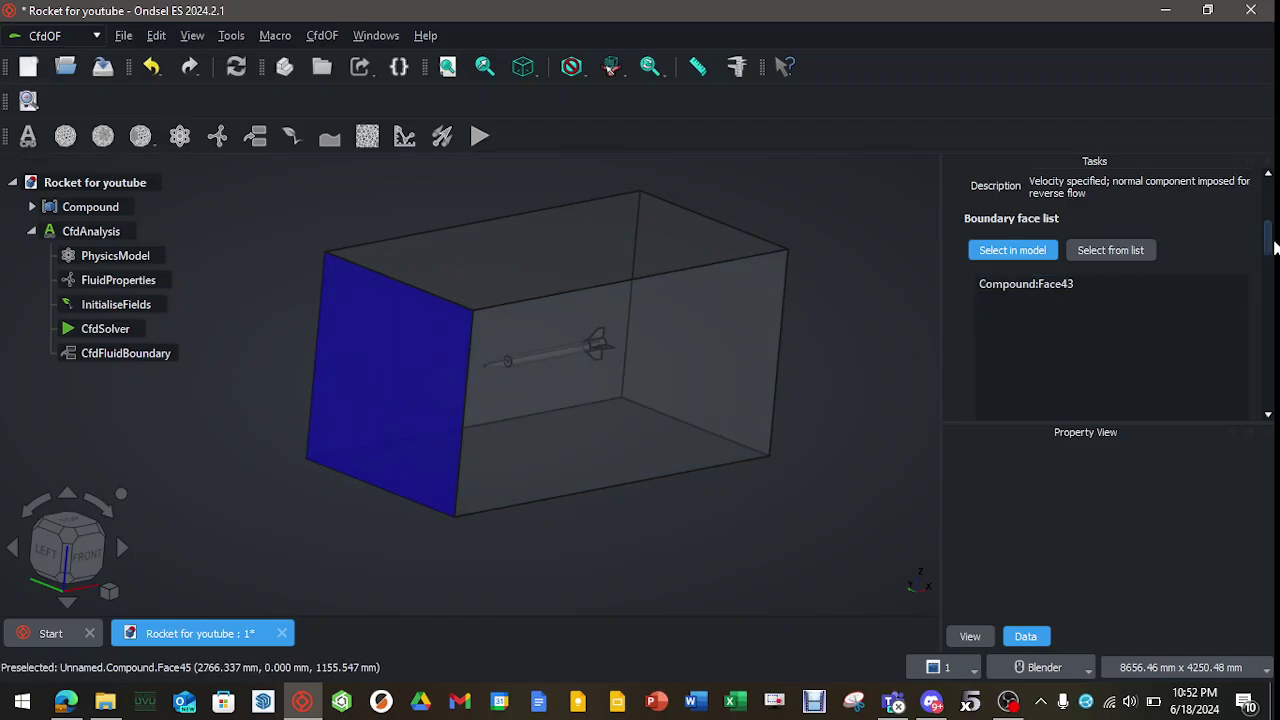
# For the inlet's x velocity, switch to the browser and copy the 454 mph conversion result, 202956 mm/s
pyautogui.moveTo(1270, 247); pyautogui.dragTo(1275, 342)
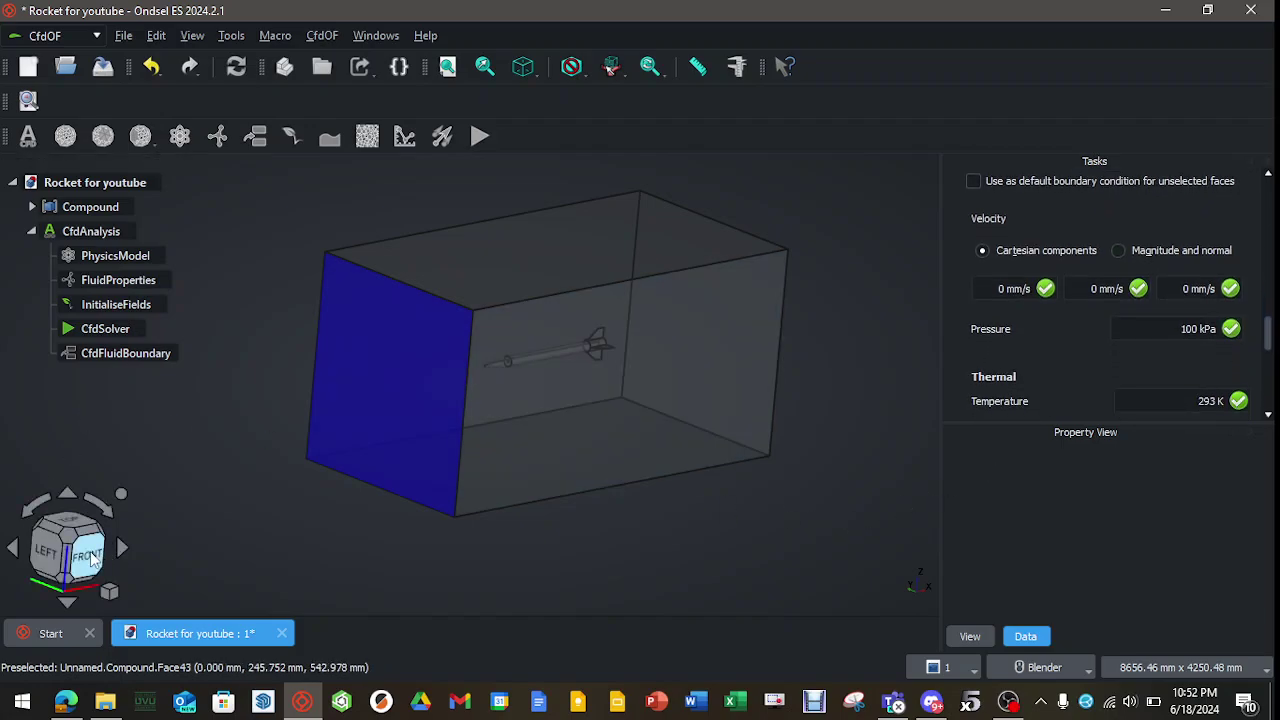
pyautogui.click(90, 556)
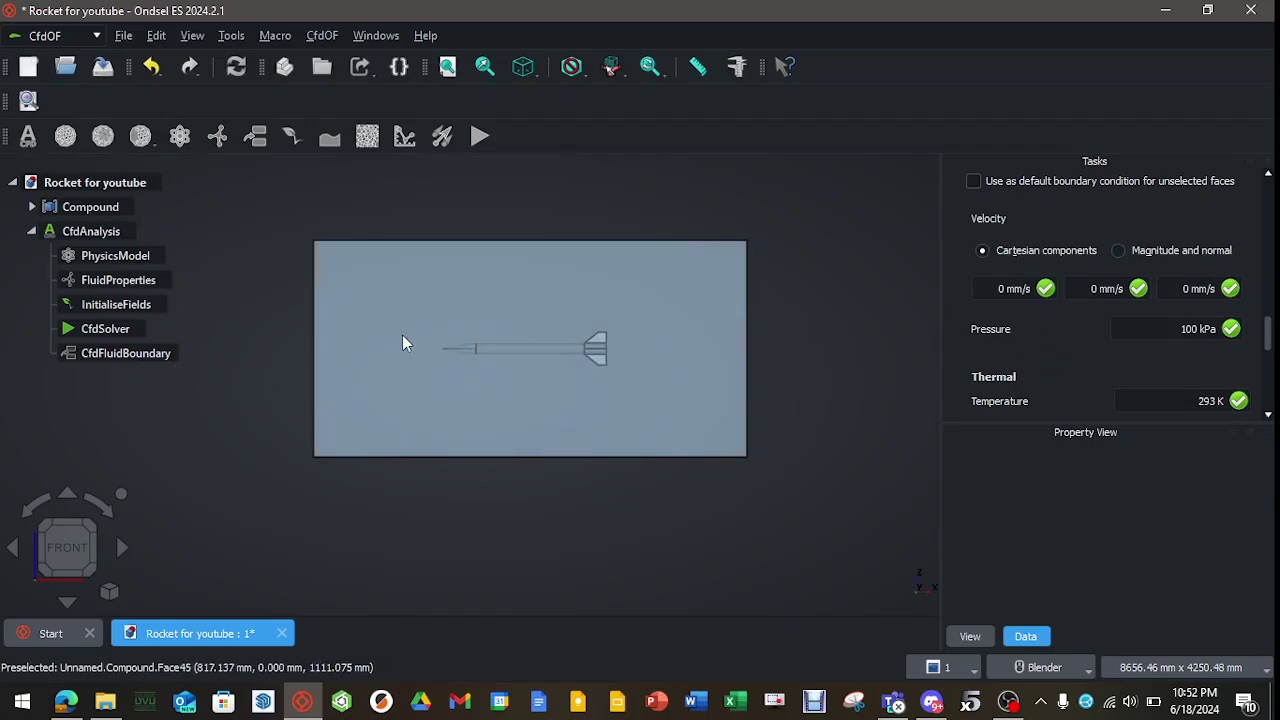
pyautogui.click(998, 288)
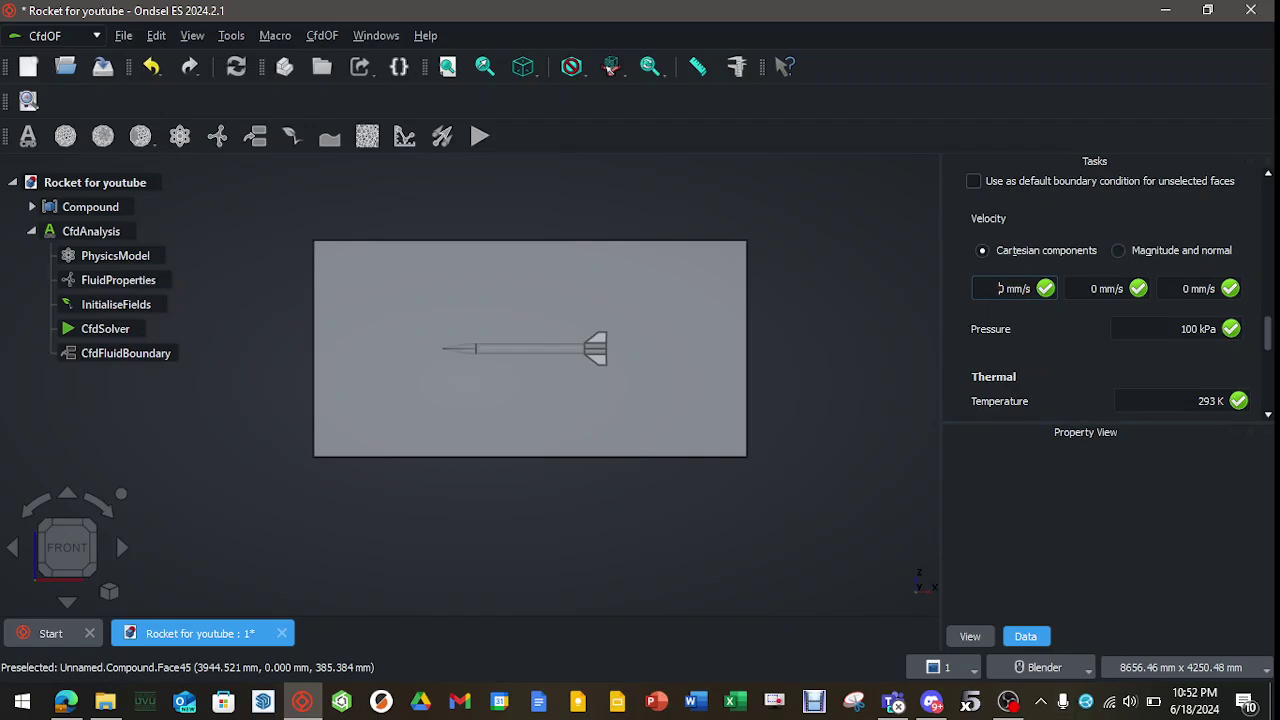
pyautogui.hotkey('alt', 'Tab')
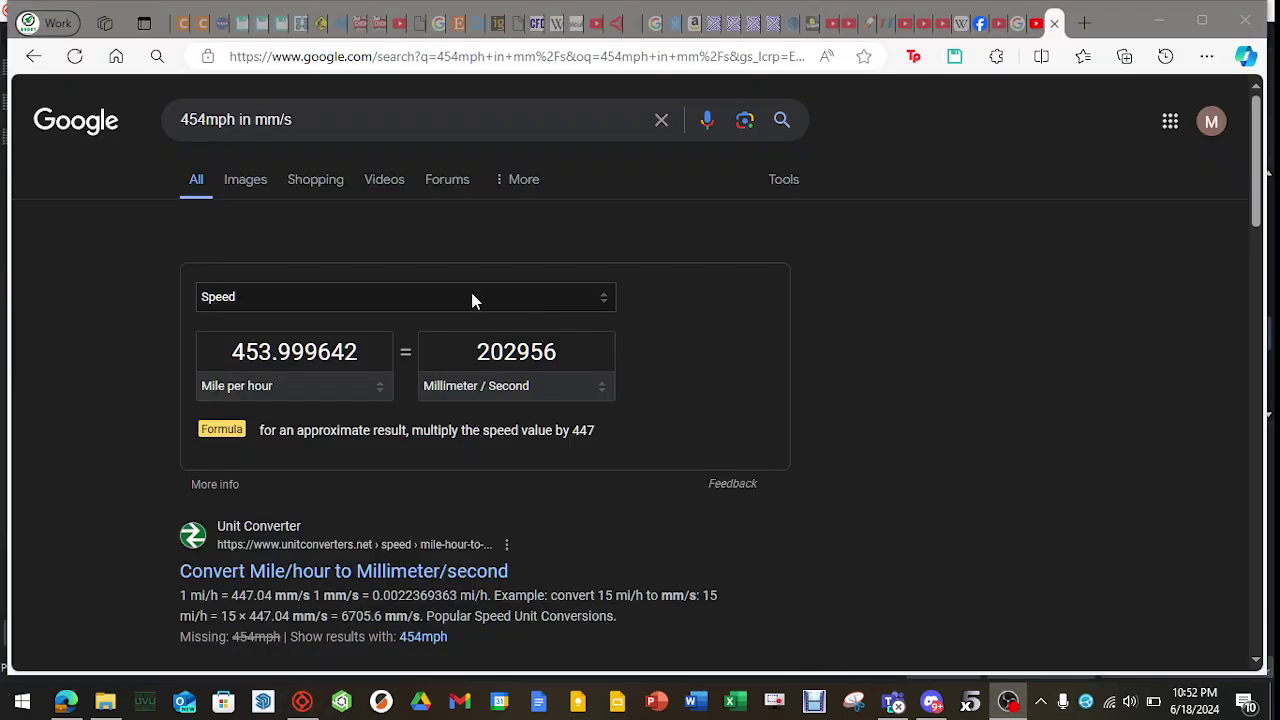
pyautogui.moveTo(478, 351); pyautogui.dragTo(558, 351)
pyautogui.hotkey('ctrl', 'c')
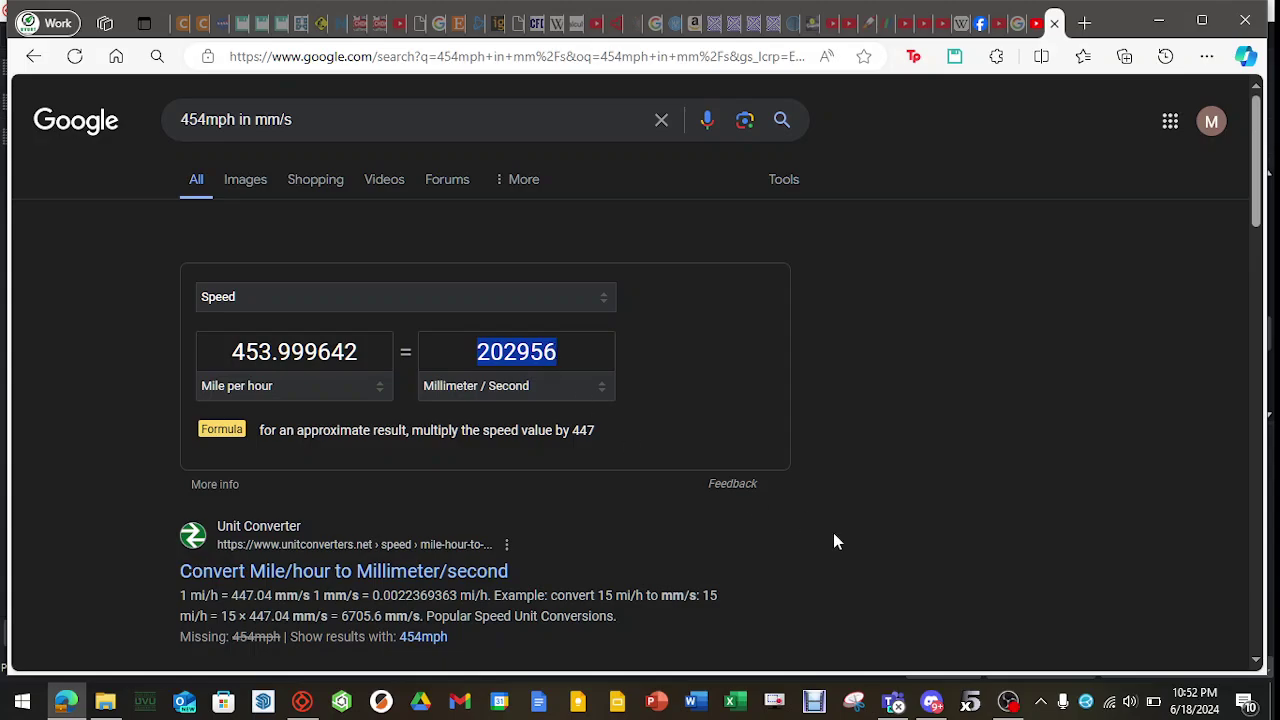
# Return to Ondsel ES, set the inlet's x velocity to the copied 202956 mm/s, and accept the boundary
pyautogui.click(302, 701)
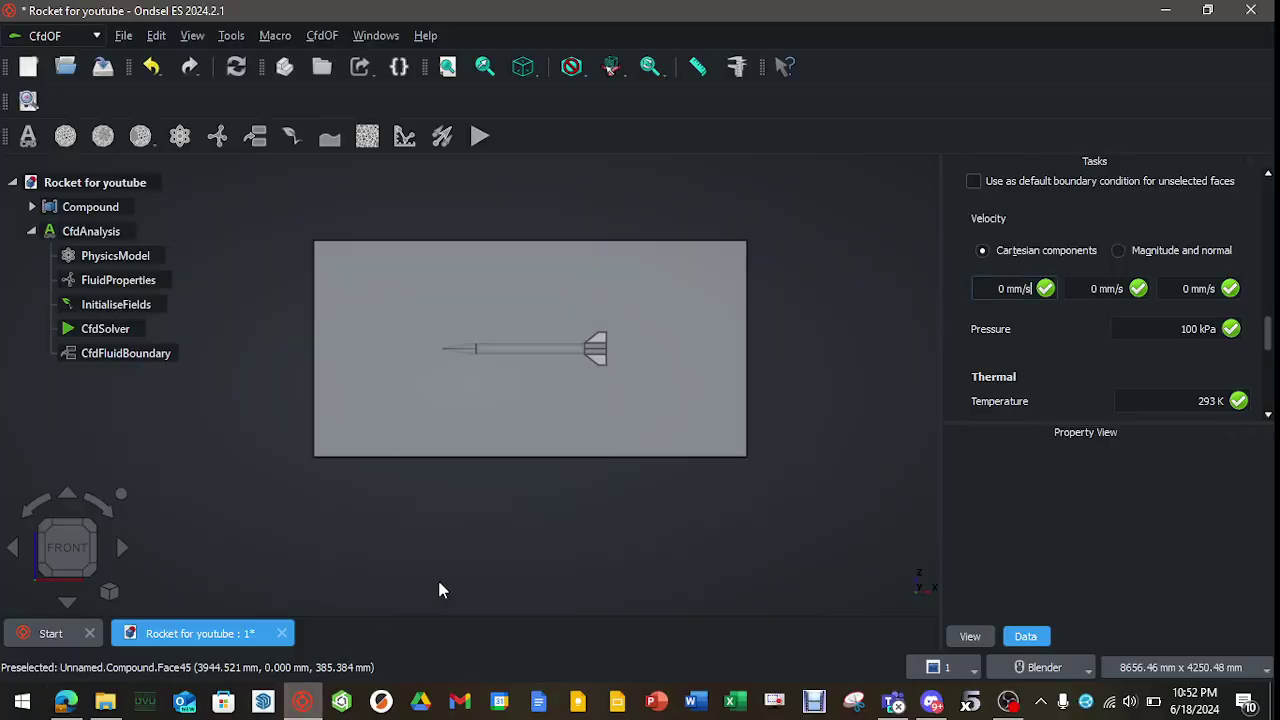
pyautogui.doubleClick(1003, 288)
pyautogui.hotkey('ctrl', 'v')
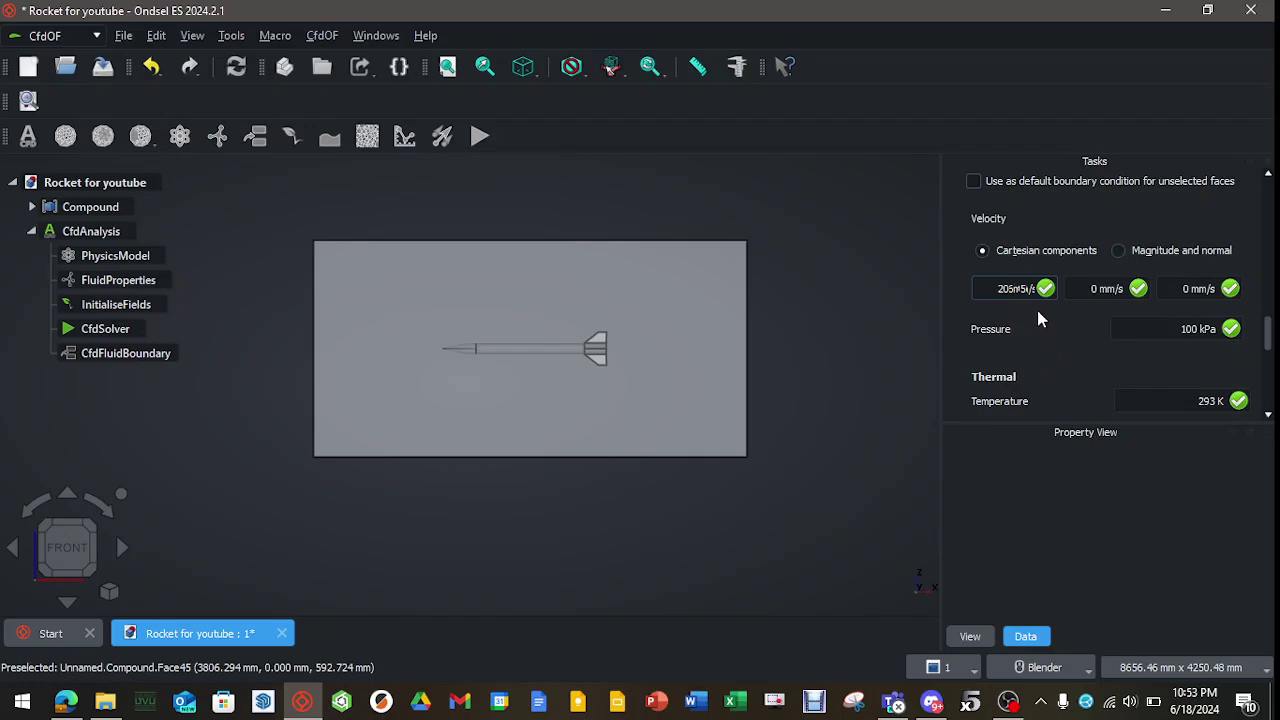
pyautogui.press('End')
pyautogui.click(1018, 299)
pyautogui.moveTo(1270, 330); pyautogui.dragTo(1271, 180)
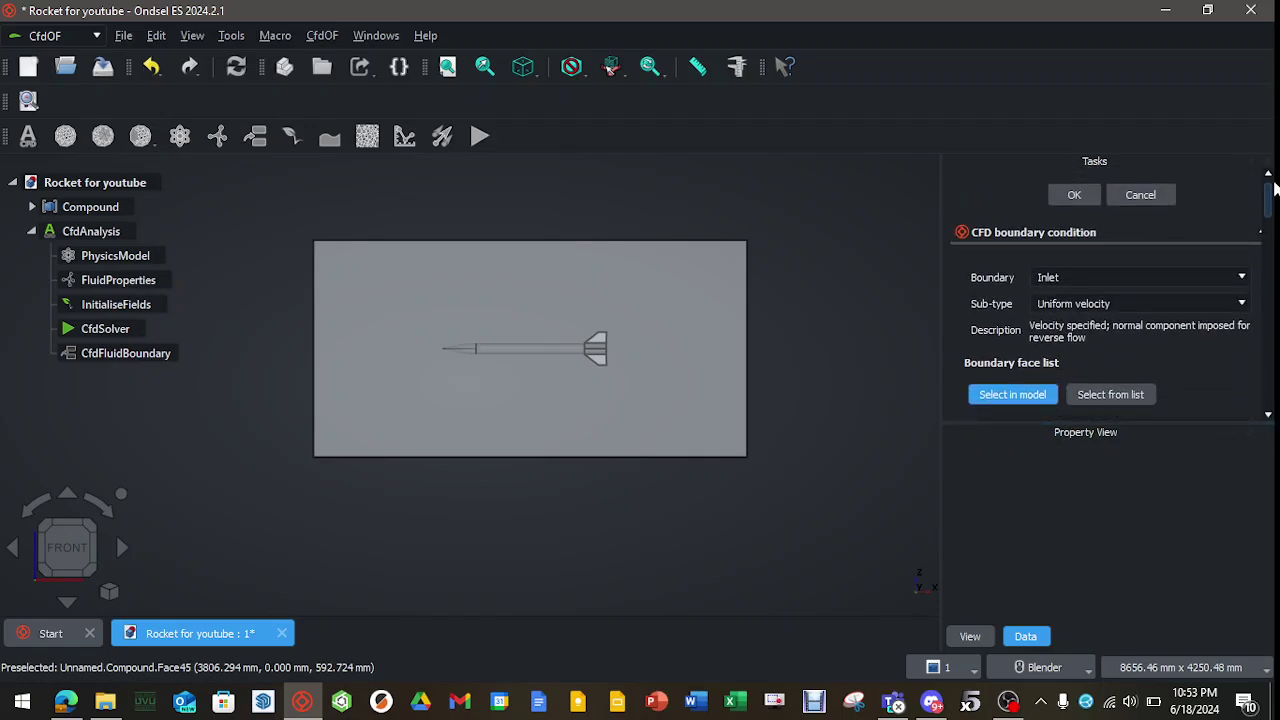
pyautogui.click(1074, 196)
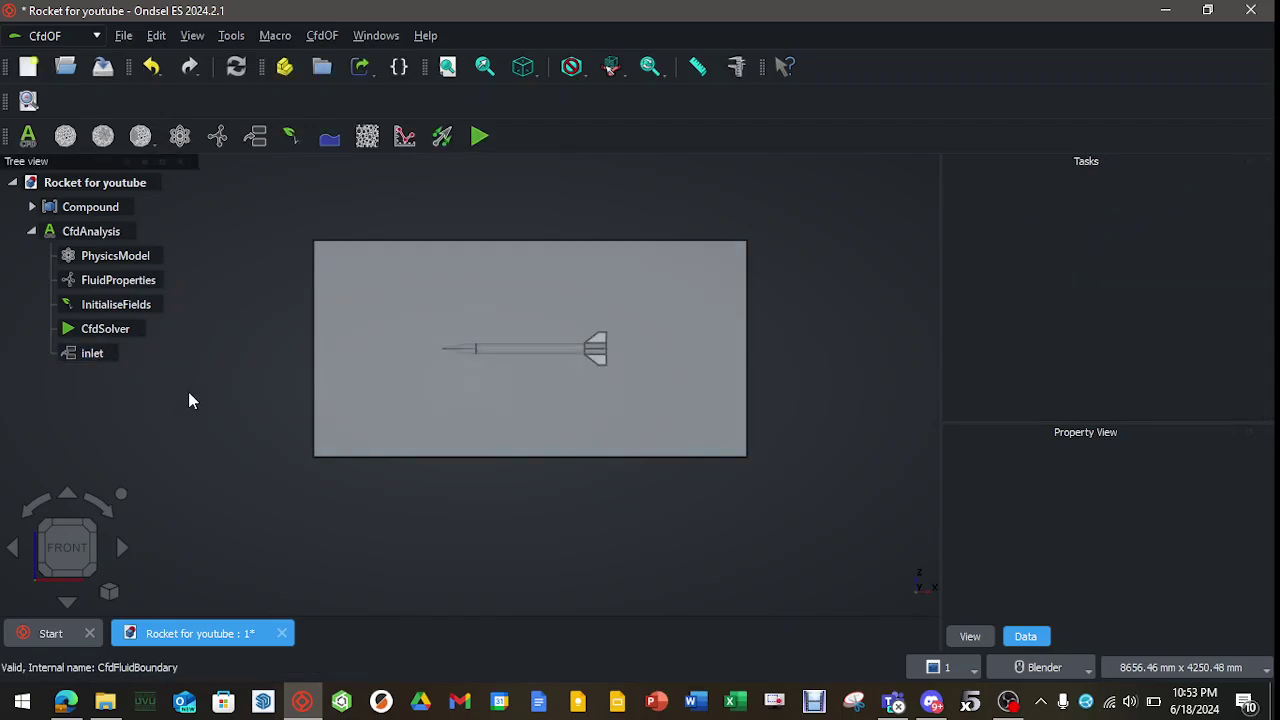
# Add an Outlet fluid boundary with static pressure on the box's end face behind the rocket's fins
pyautogui.moveTo(189, 397); pyautogui.dragTo(250, 410, button='middle')
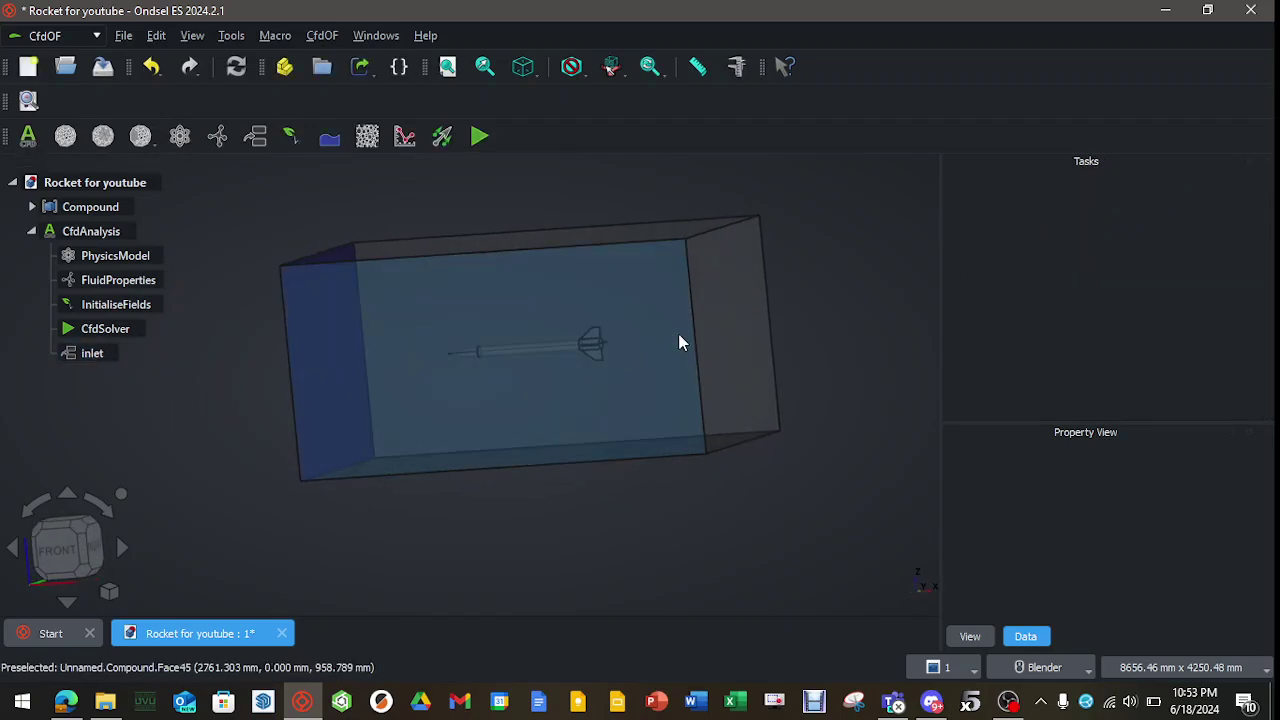
pyautogui.click(742, 335)
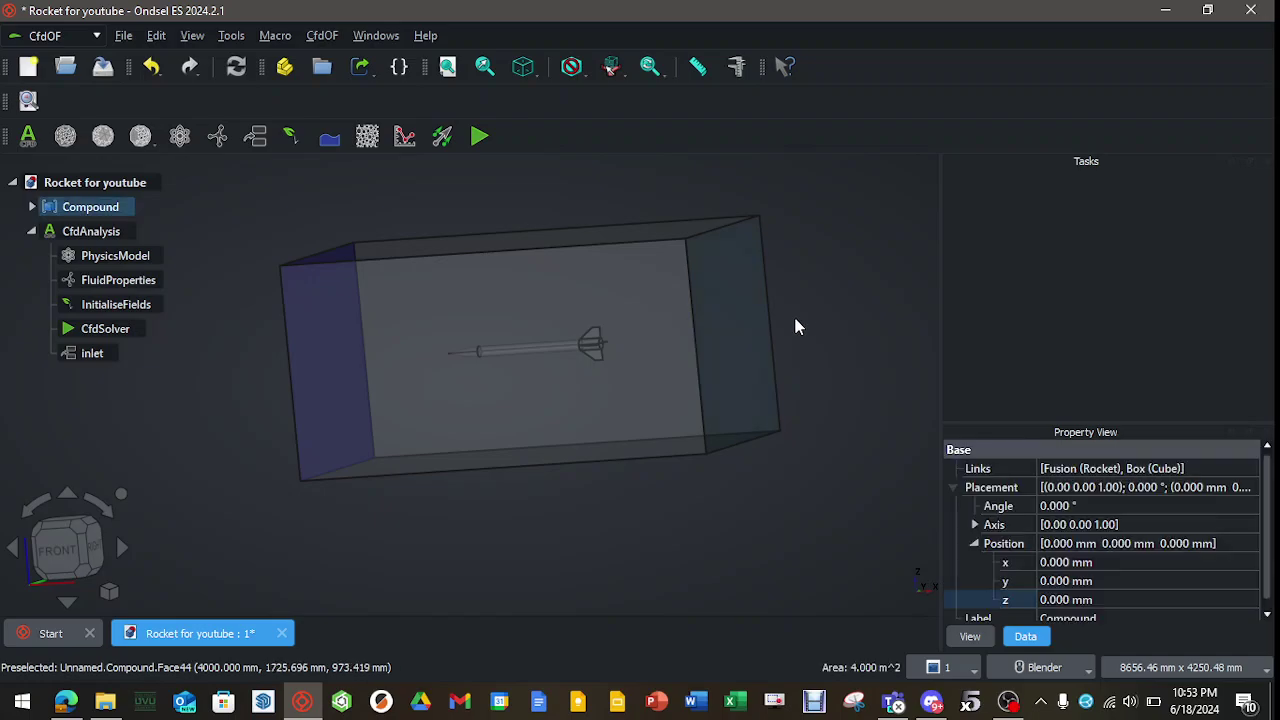
pyautogui.click(255, 136)
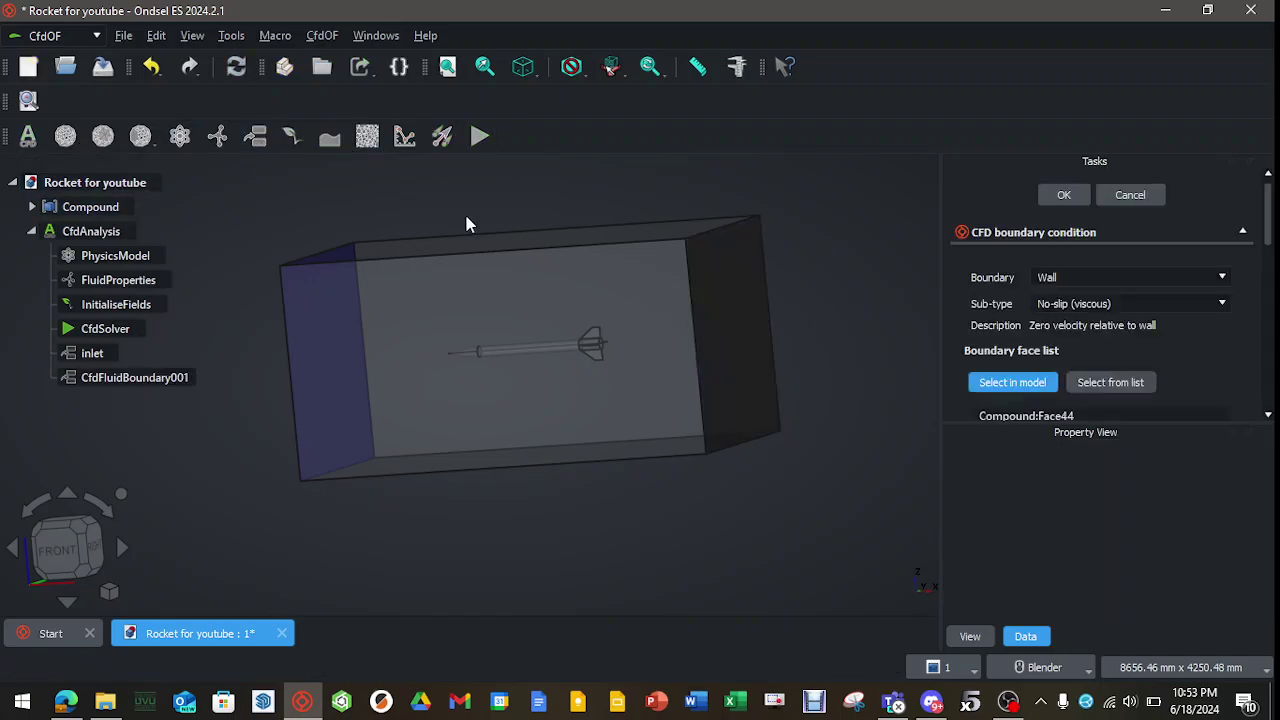
pyautogui.click(1176, 275)
pyautogui.click(1139, 319)
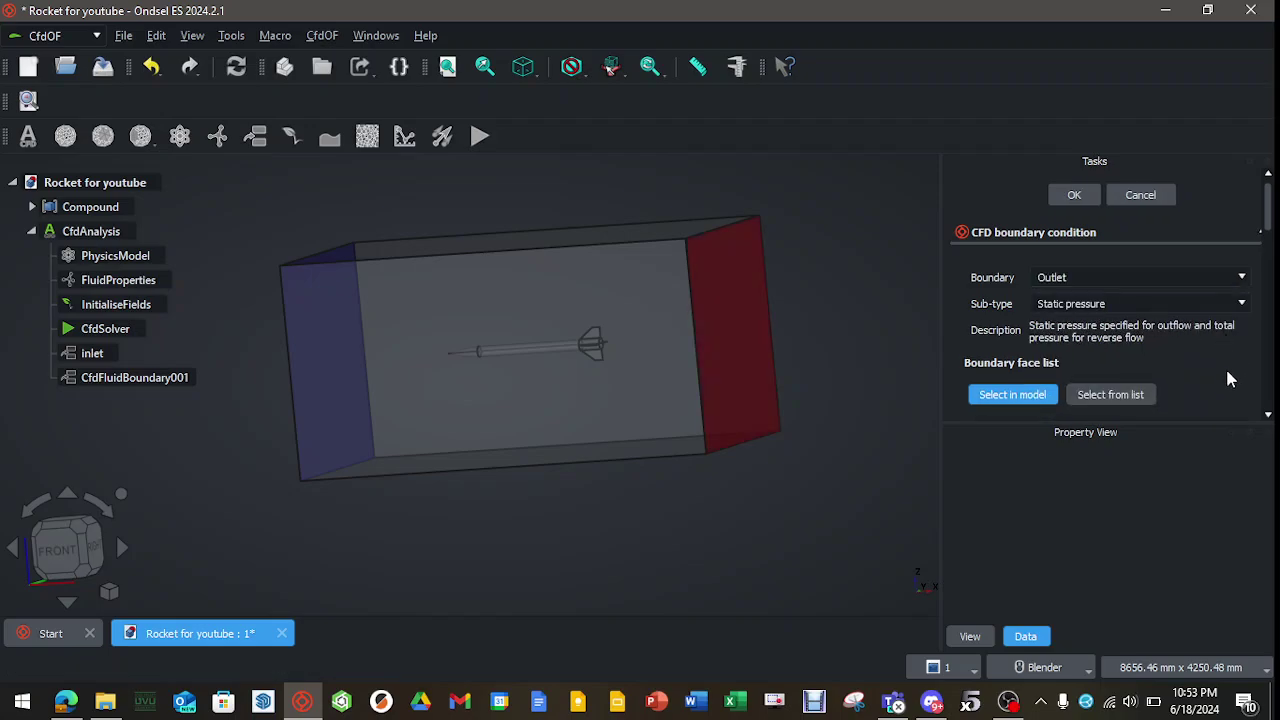
pyautogui.scroll(-2, 1270, 290)
pyautogui.scroll(-5, 1270, 290)
pyautogui.moveTo(1268, 400); pyautogui.dragTo(1266, 163)
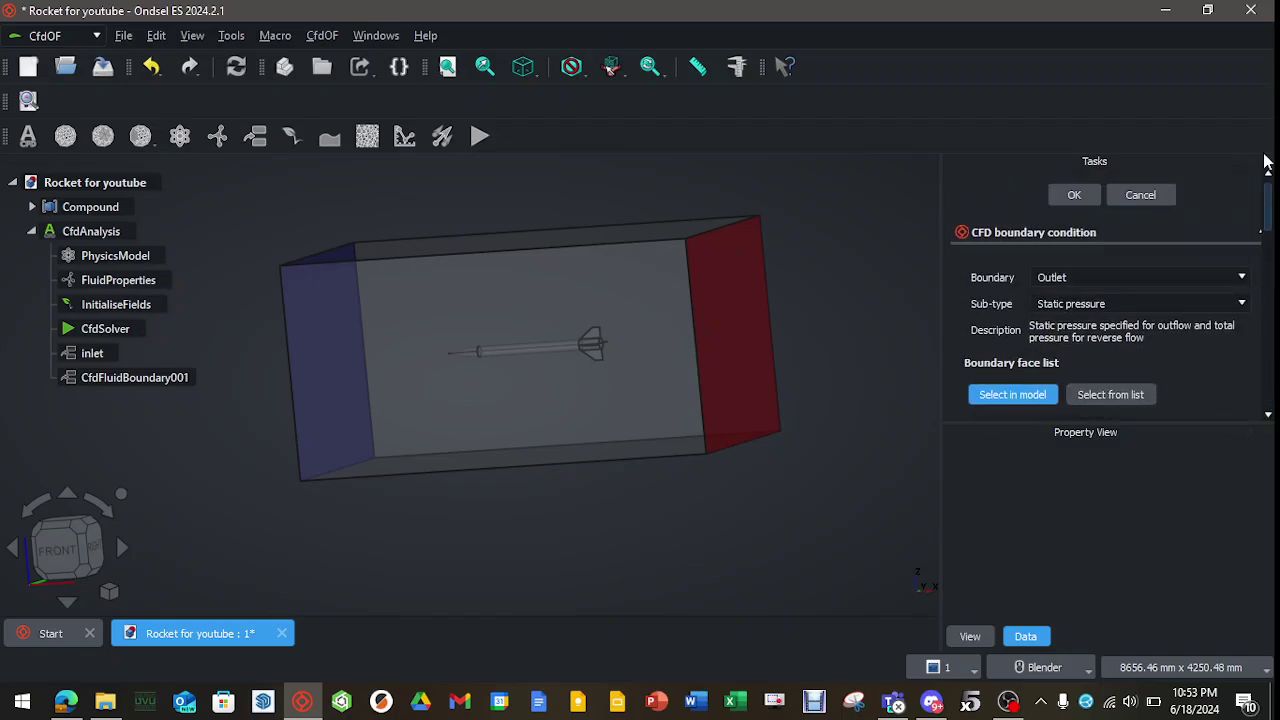
pyautogui.click(1073, 195)
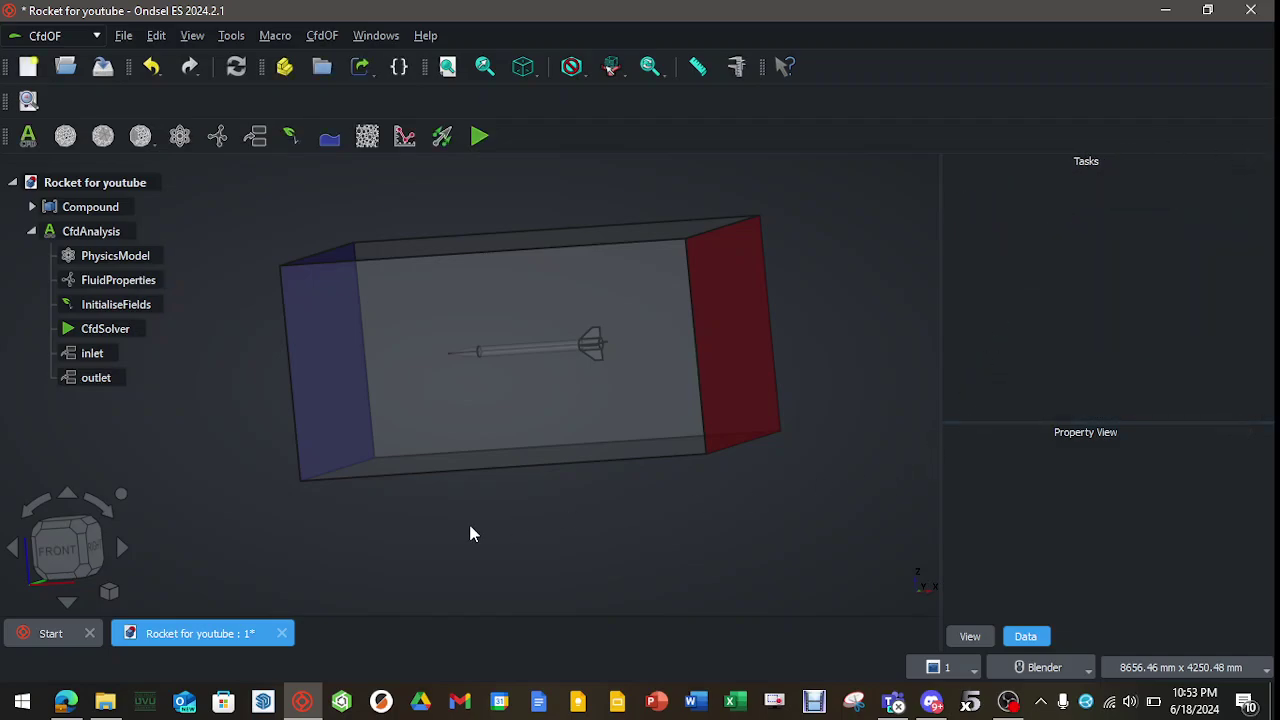
# Add a no-slip (viscous) Wall boundary on the box's four long side faces
pyautogui.moveTo(188, 442); pyautogui.dragTo(274, 491, button='middle')
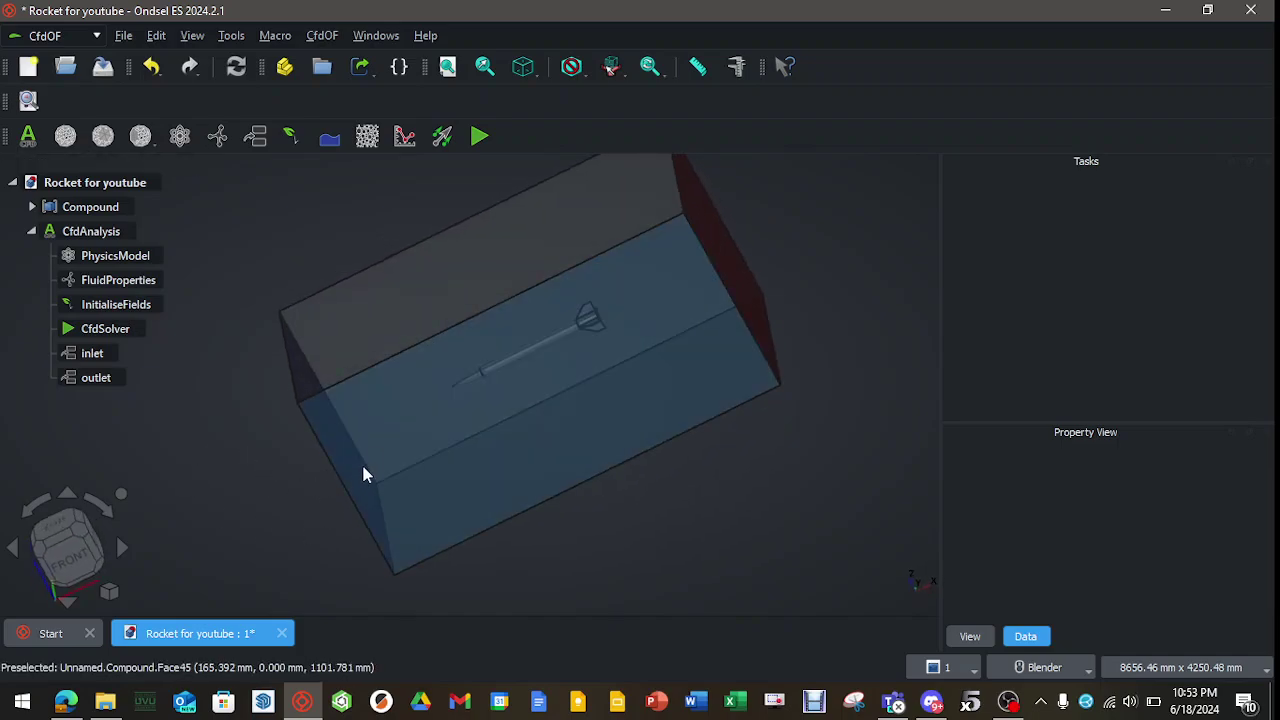
pyautogui.click(425, 443)
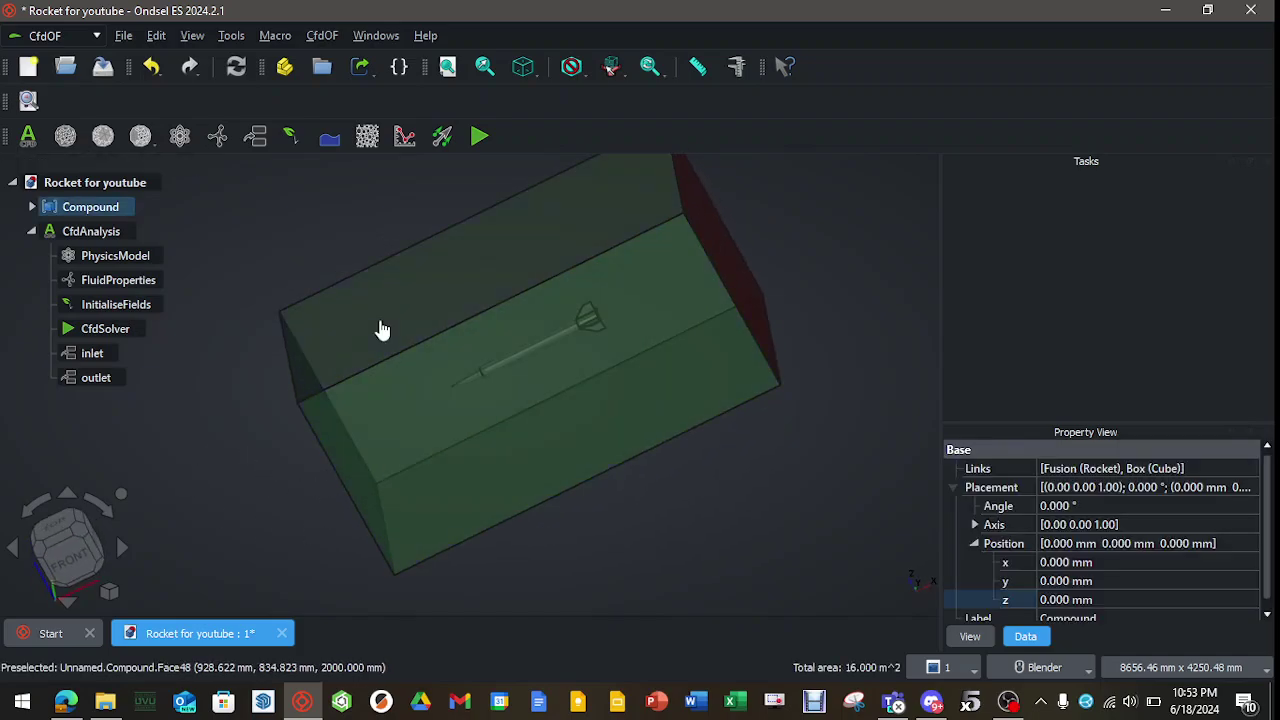
pyautogui.keyDown('ctrl'); pyautogui.moveTo(280, 280); pyautogui.dragTo(341, 282, button='middle'); pyautogui.keyUp('ctrl')
pyautogui.moveTo(711, 531); pyautogui.dragTo(561, 445, button='middle')
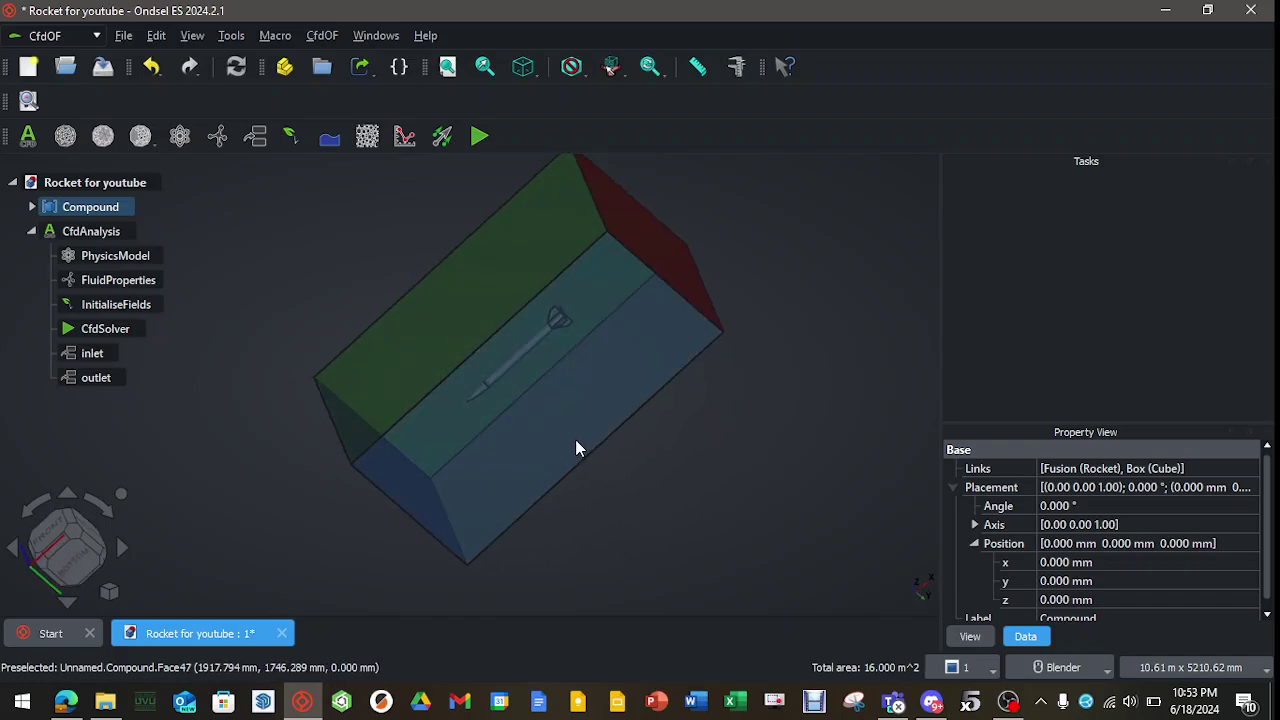
pyautogui.moveTo(771, 549); pyautogui.dragTo(576, 476, button='middle')
pyautogui.moveTo(721, 518); pyautogui.dragTo(810, 584, button='middle')
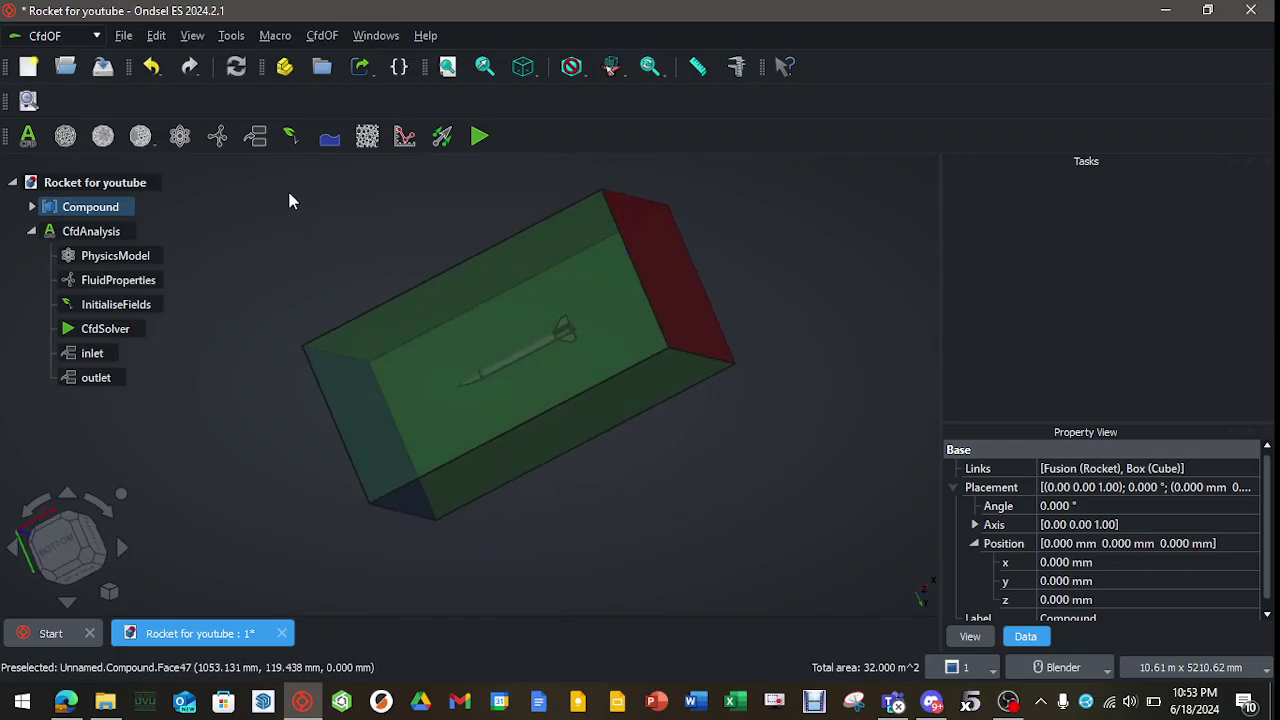
pyautogui.click(257, 140)
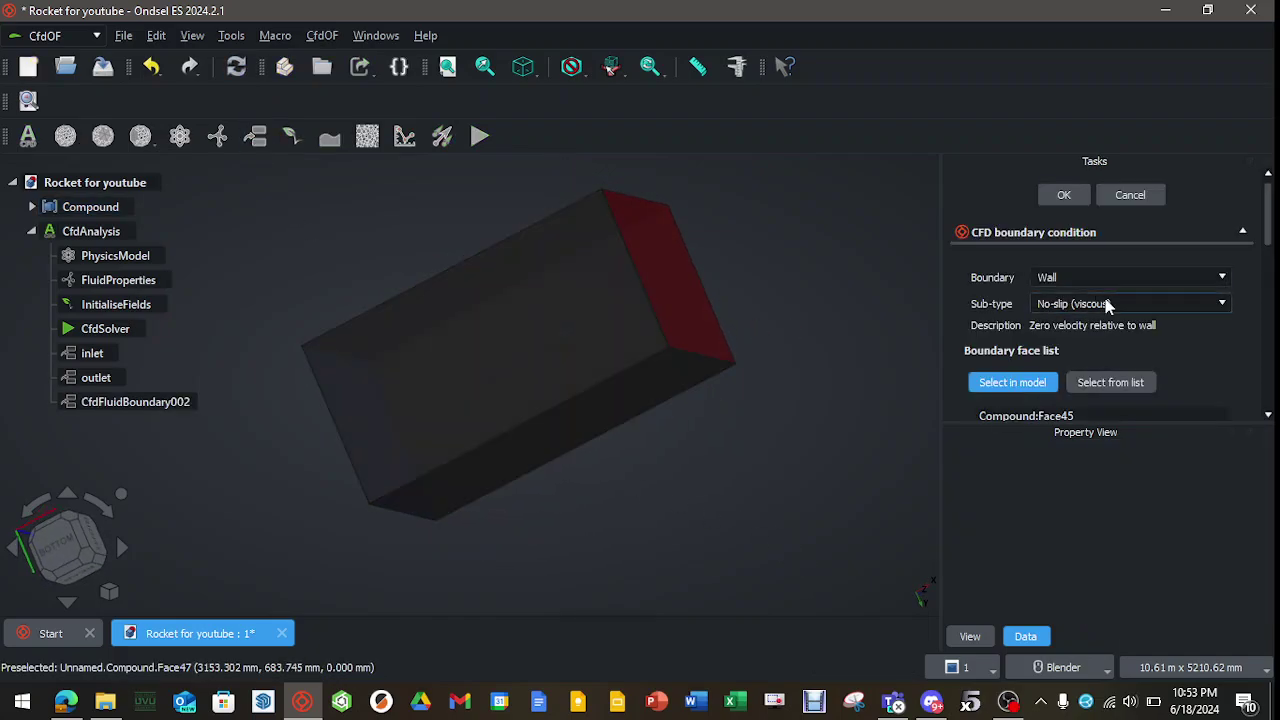
pyautogui.moveTo(1268, 234)
pyautogui.mouseDown()
pyautogui.moveTo(1275, 402)
pyautogui.moveTo(1271, 220)
pyautogui.mouseUp()
pyautogui.click(1062, 194)
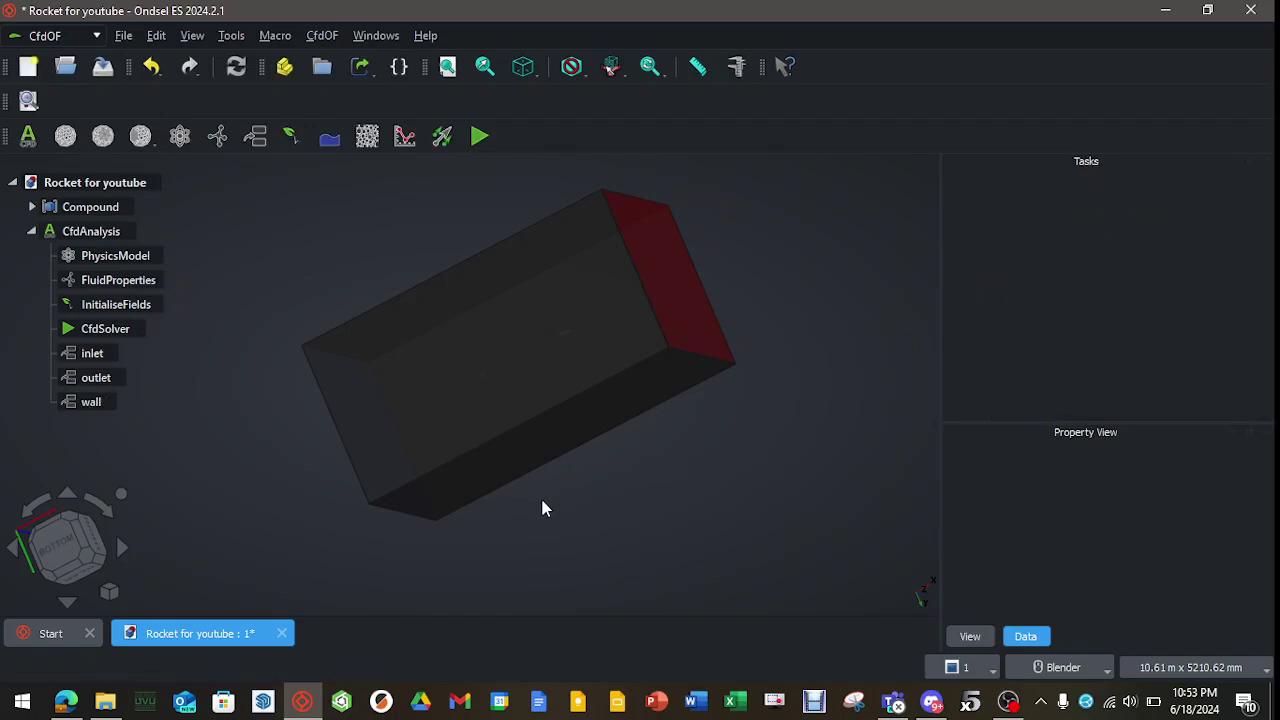
# Initialise the flow field with velocity taken from the inlet boundary and pressure from the outlet boundary
pyautogui.moveTo(542, 512); pyautogui.dragTo(380, 392, button='middle')
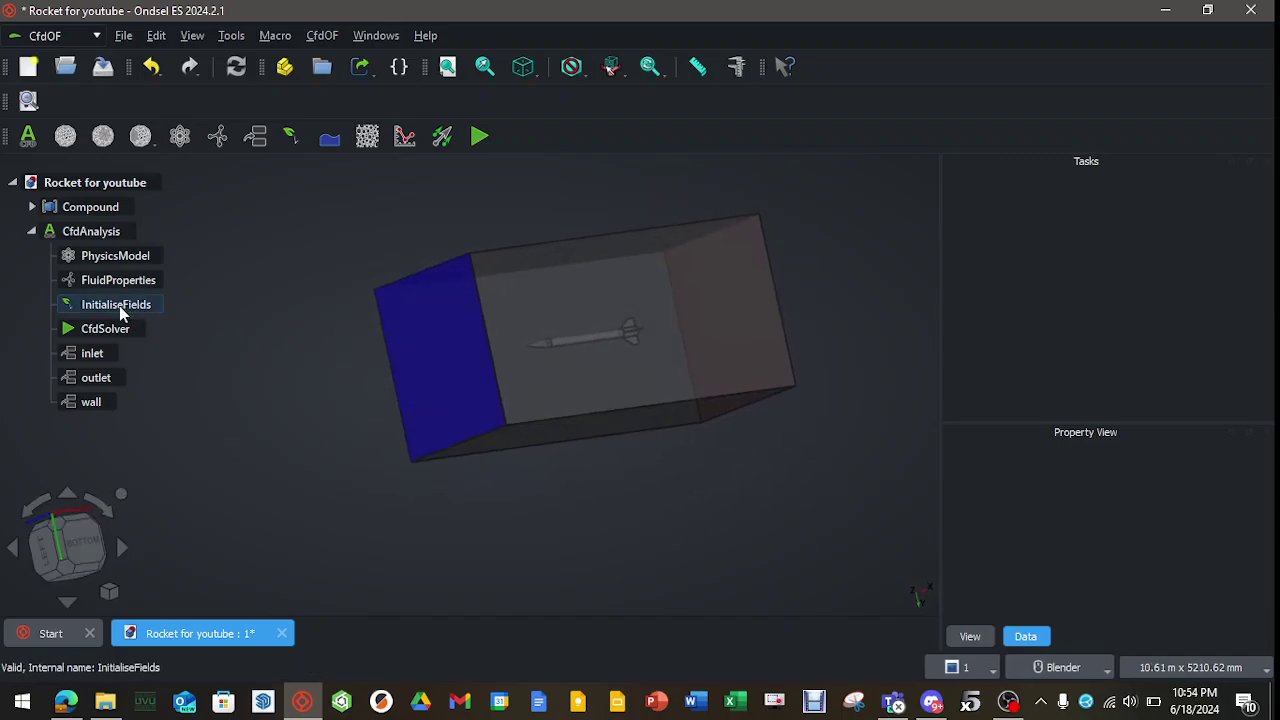
pyautogui.doubleClick(107, 306)
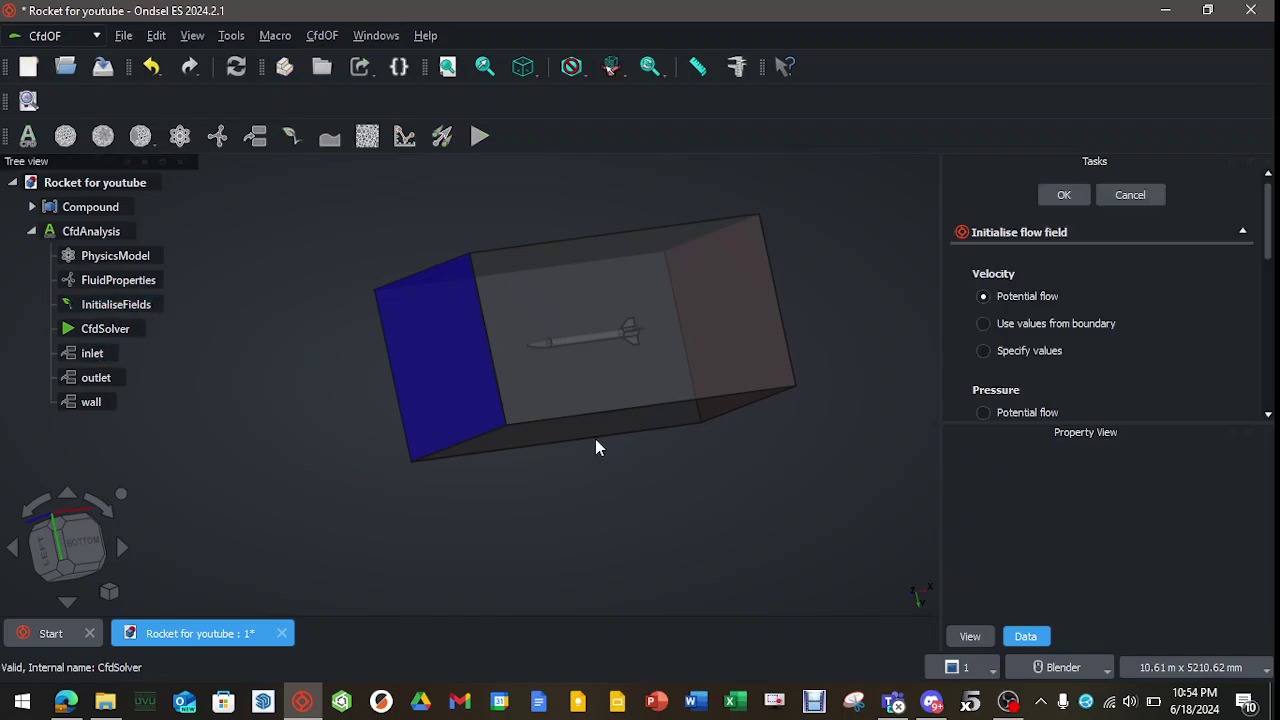
pyautogui.click(1040, 324)
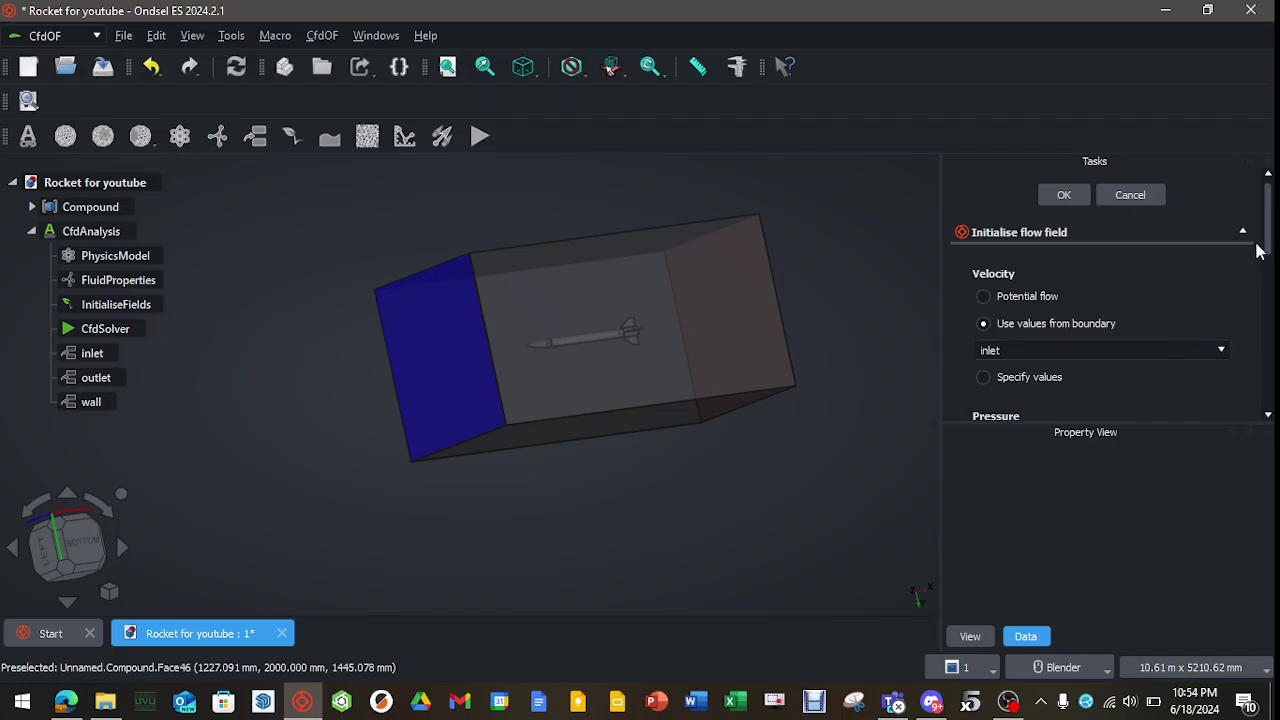
pyautogui.moveTo(1270, 233); pyautogui.dragTo(1270, 298)
pyautogui.click(1020, 332)
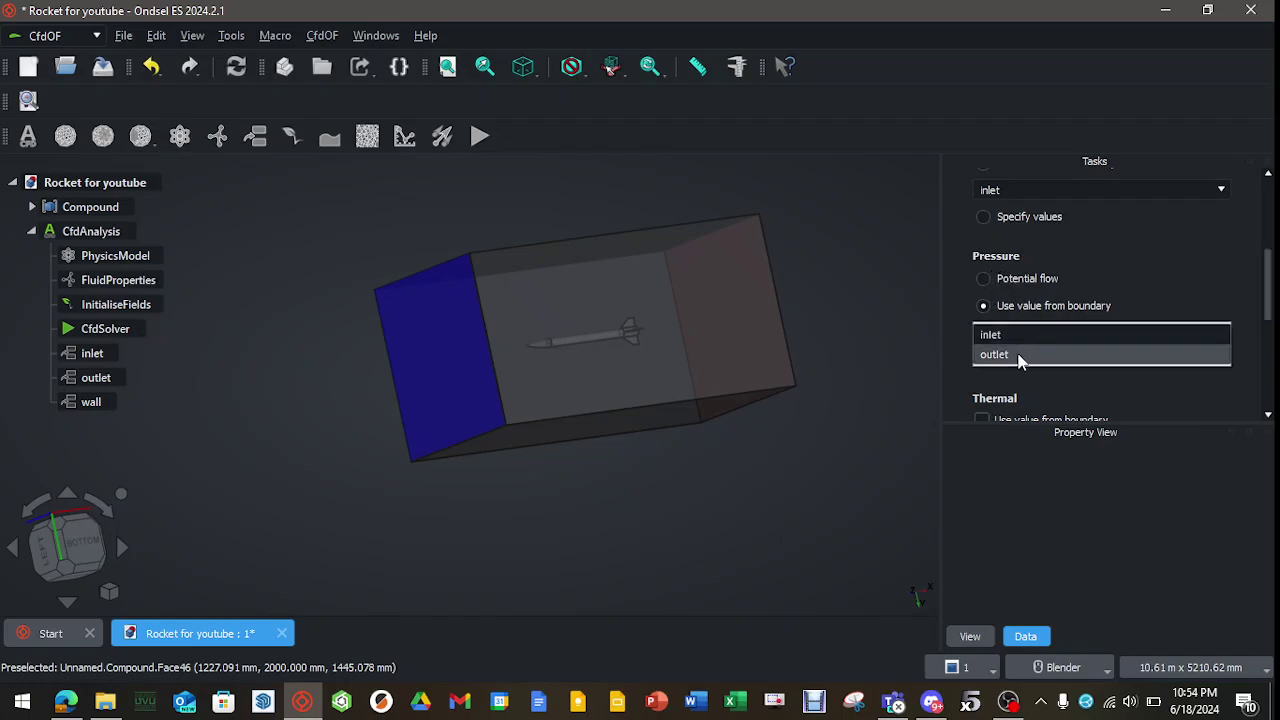
pyautogui.click(1019, 355)
pyautogui.moveTo(1268, 300); pyautogui.dragTo(1249, 189)
pyautogui.click(1064, 195)
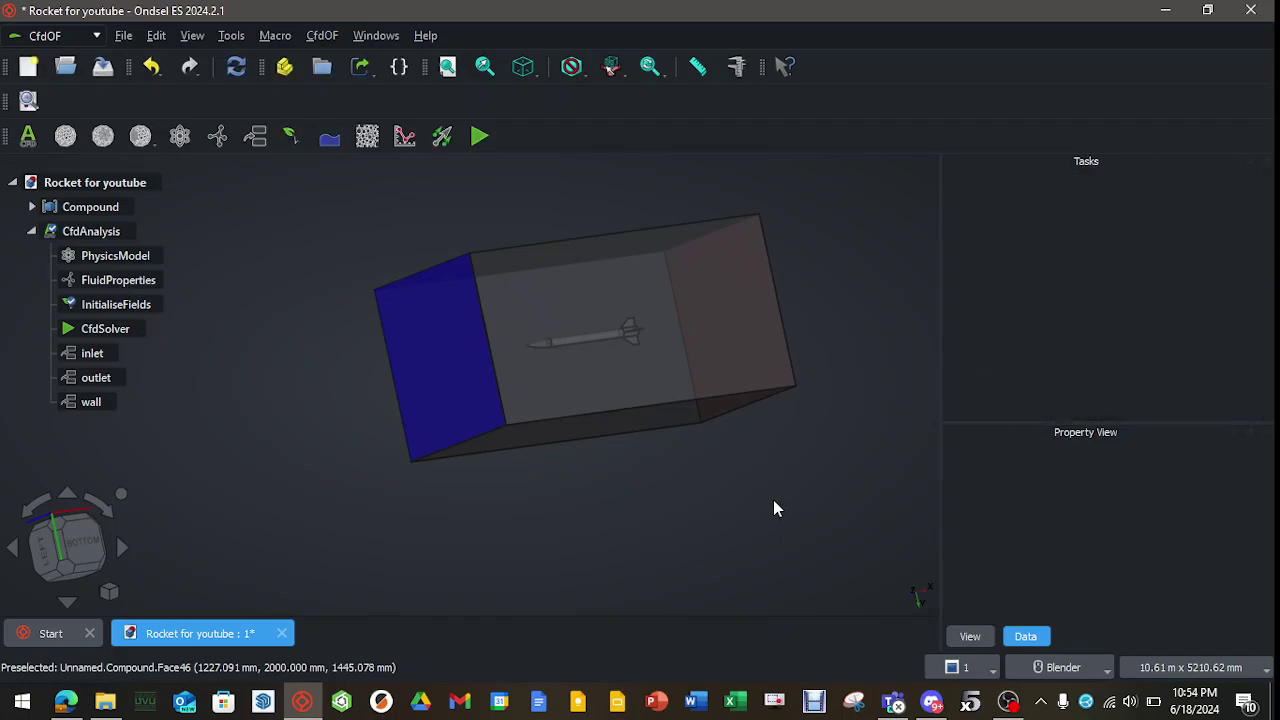
# Create a CFD mesh from the rocket-and-box compound using the cfMesh utility, and close its settings
pyautogui.moveTo(773, 499); pyautogui.dragTo(746, 500, button='middle')
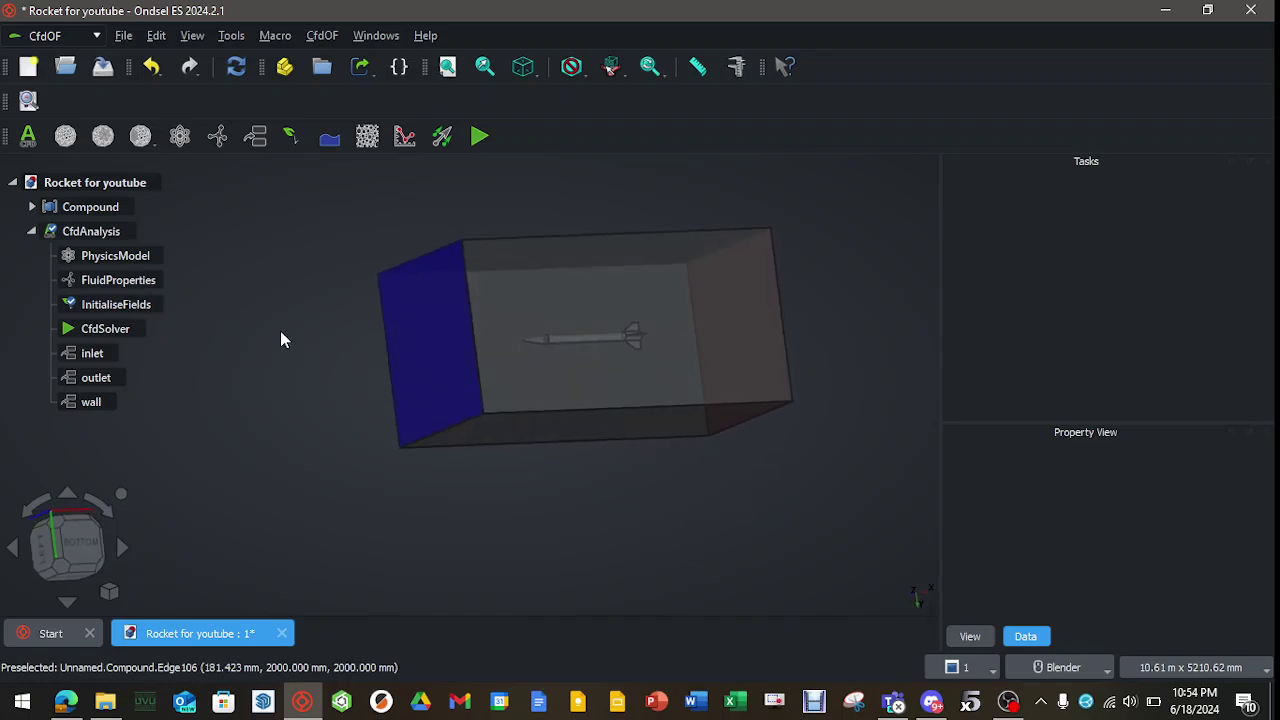
pyautogui.click(100, 207)
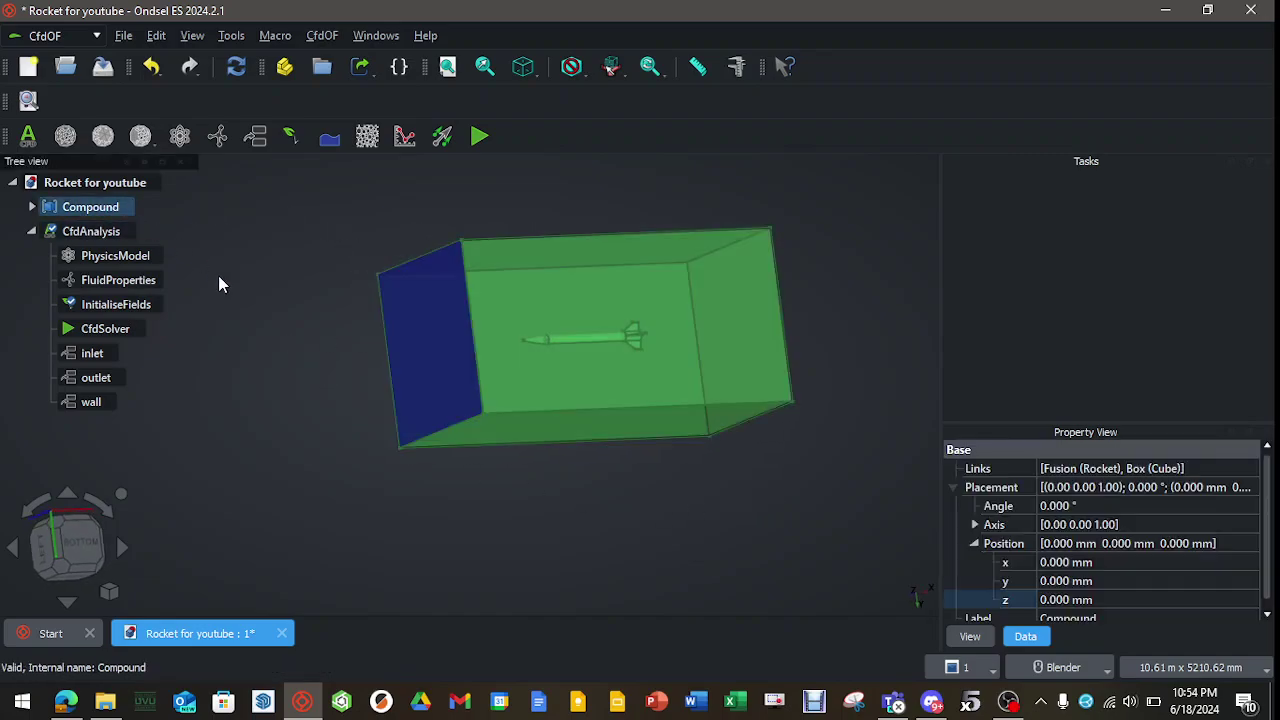
pyautogui.click(70, 140)
pyautogui.click(128, 428)
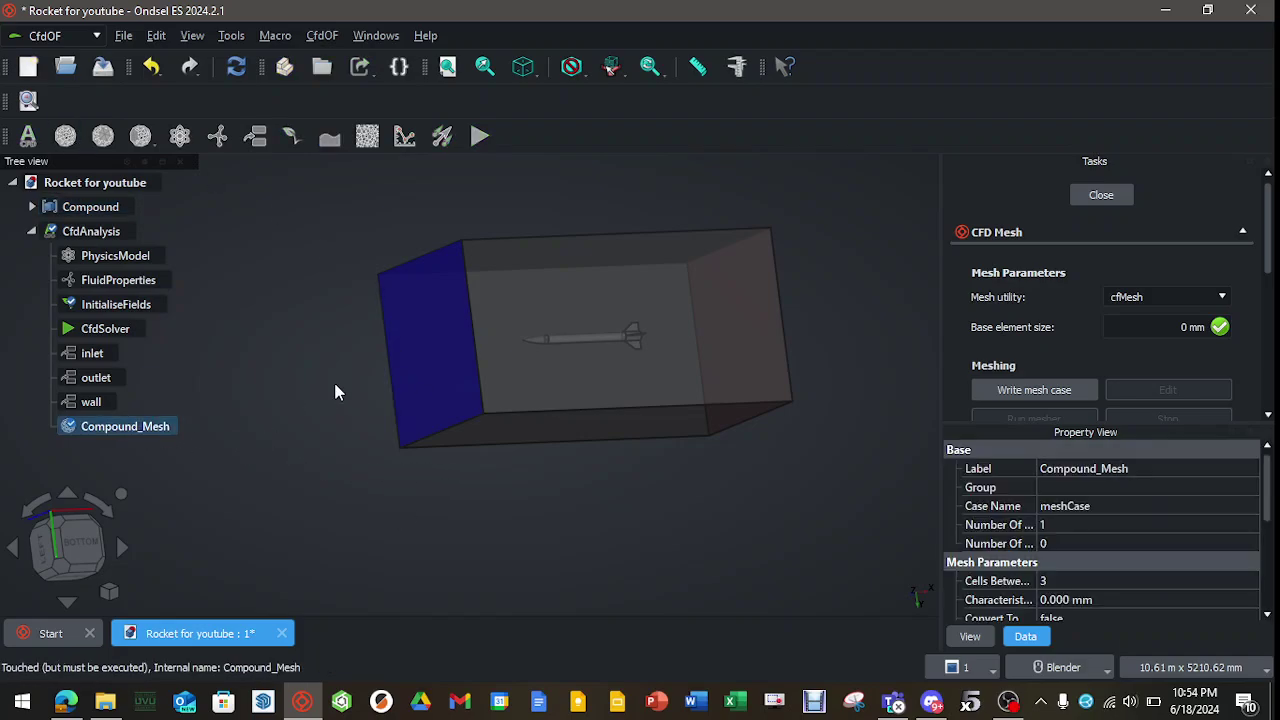
pyautogui.click(1114, 197)
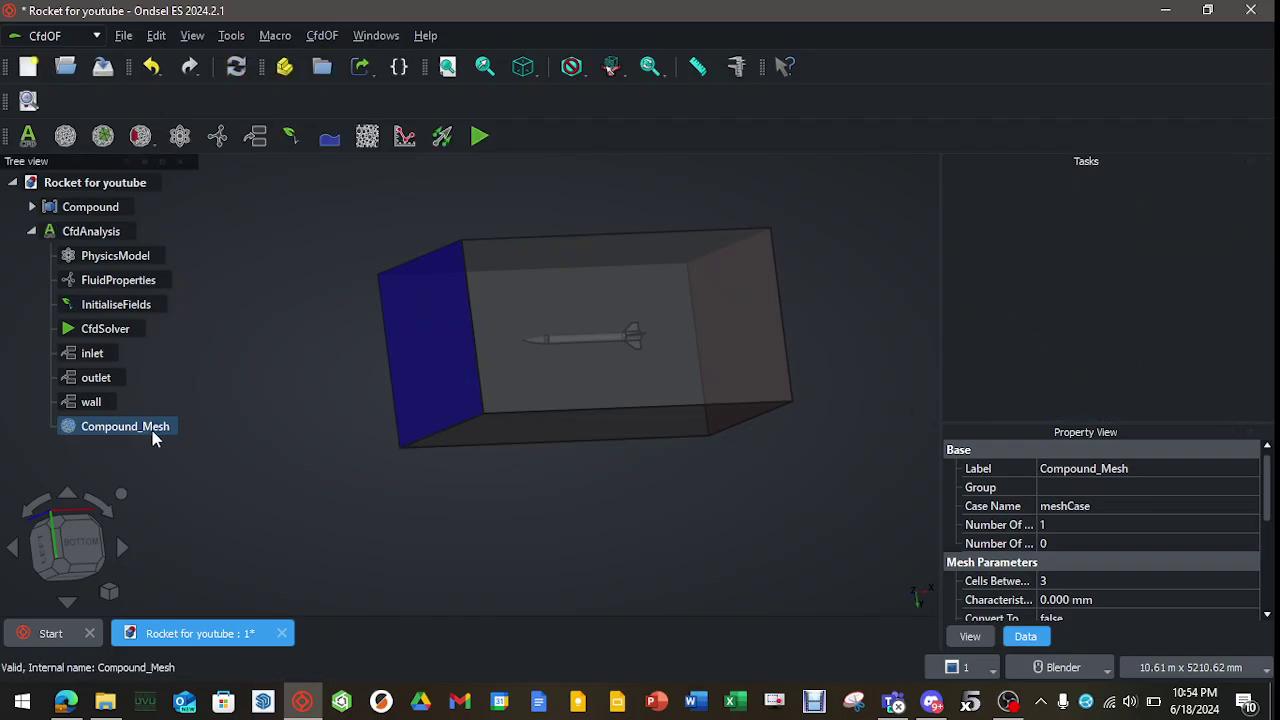
# Add a surface refinement to the compound mesh with a relative element size of 0.1
pyautogui.click(109, 139)
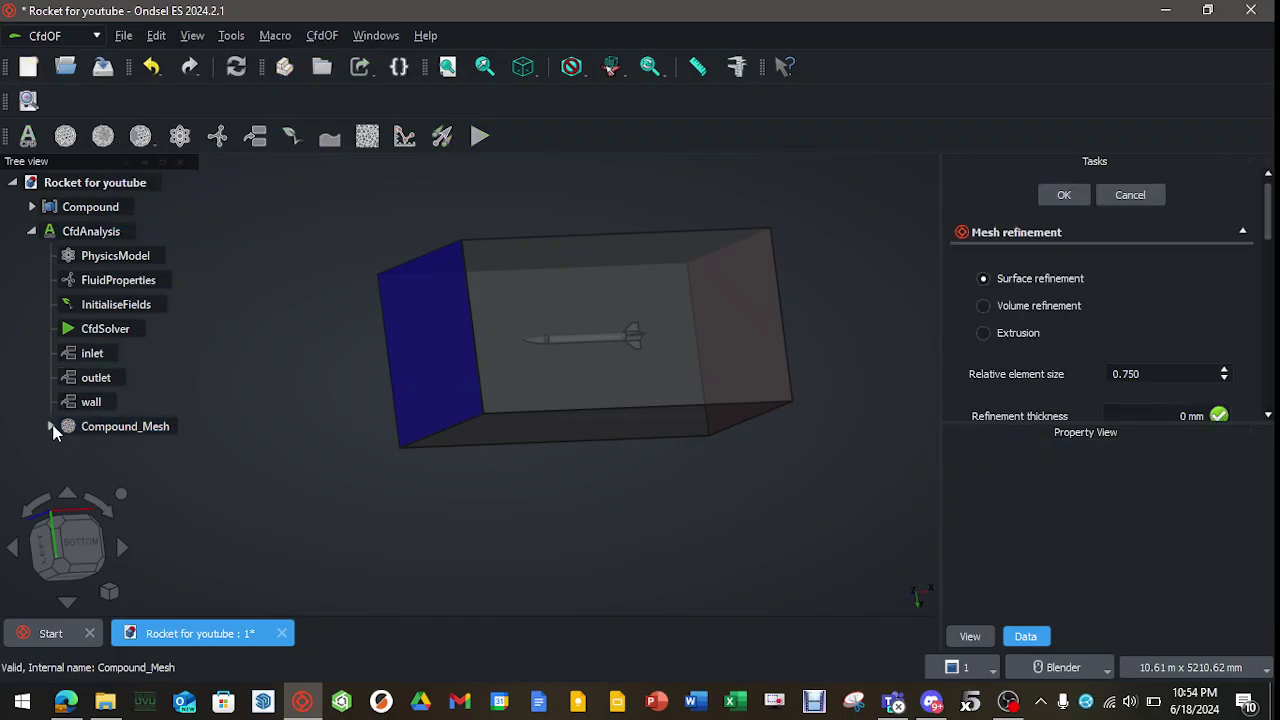
pyautogui.click(51, 427)
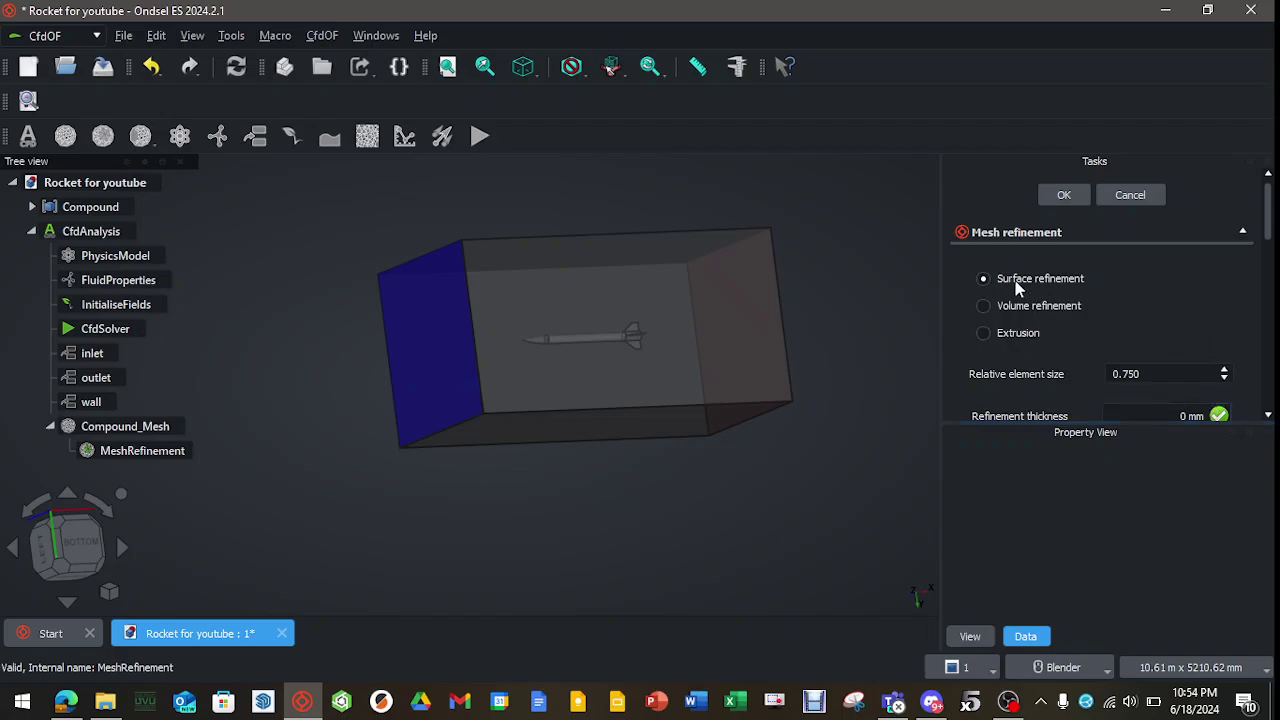
pyautogui.scroll(-3, 1268, 234)
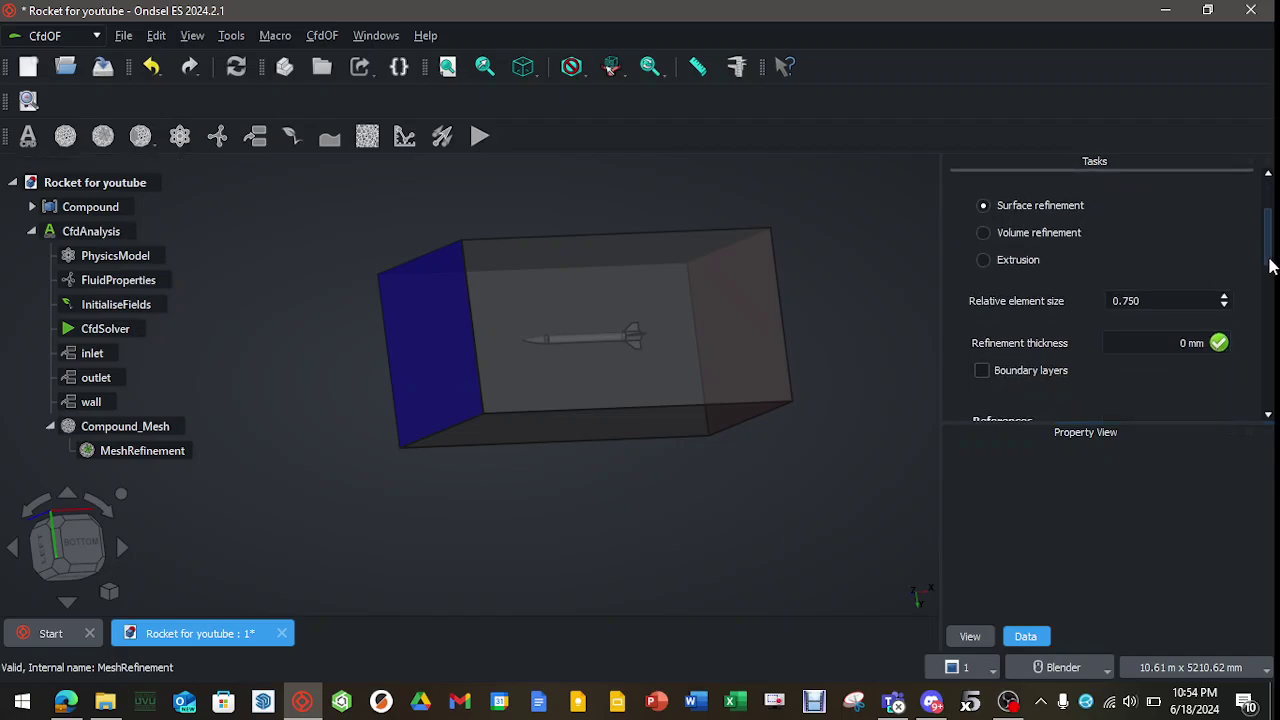
pyautogui.moveTo(1156, 300); pyautogui.dragTo(1107, 300)
pyautogui.write('0.1')
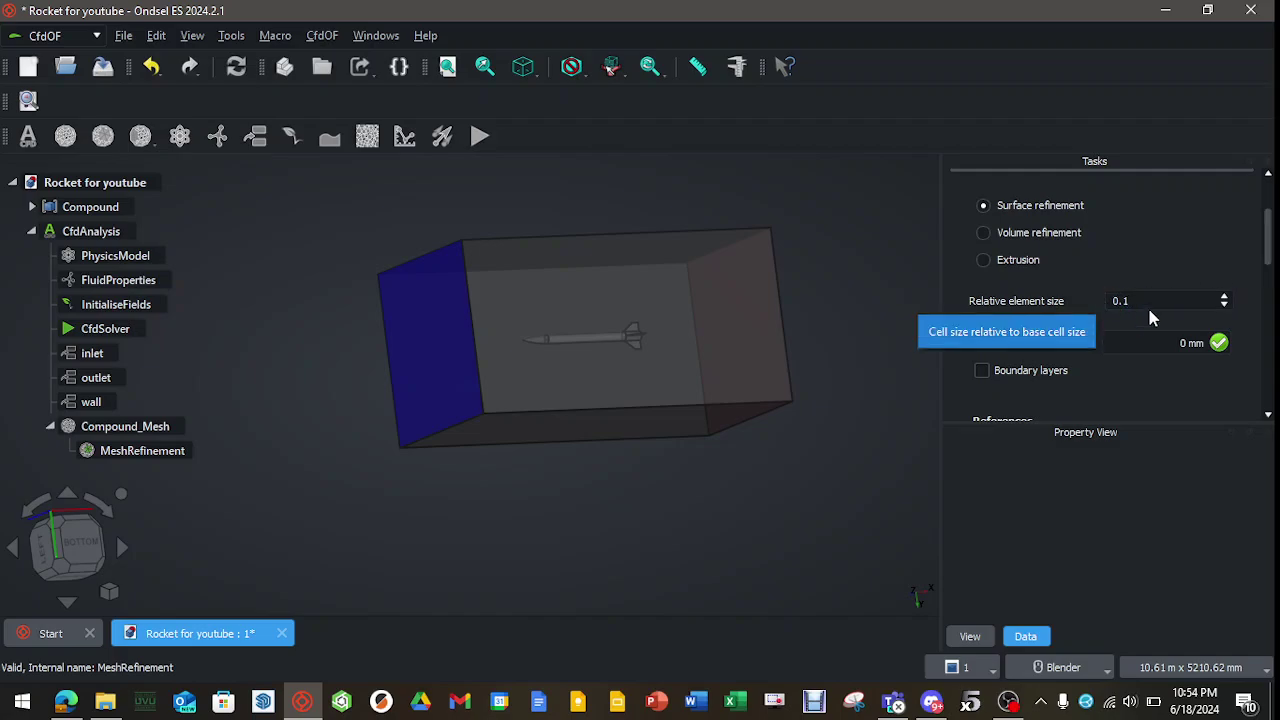
# Look through the extrusion and volume refinement options, ending back on surface refinement
pyautogui.click(1226, 258)
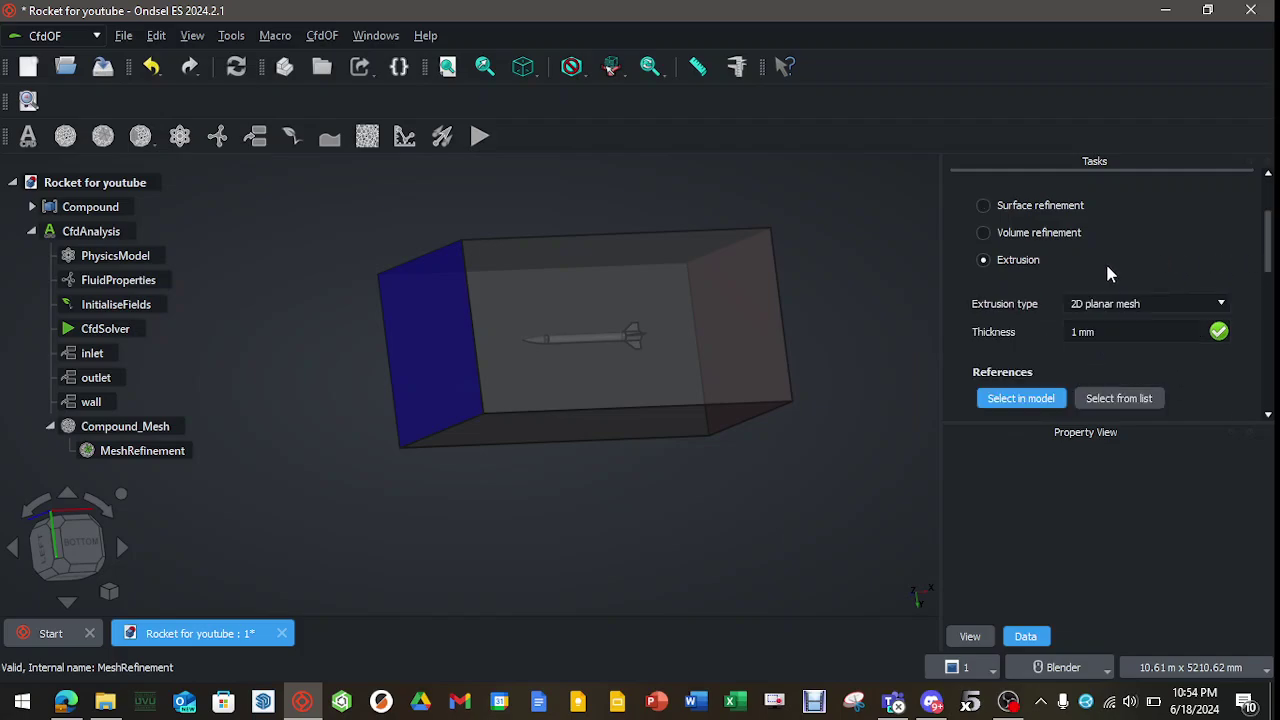
pyautogui.click(1124, 234)
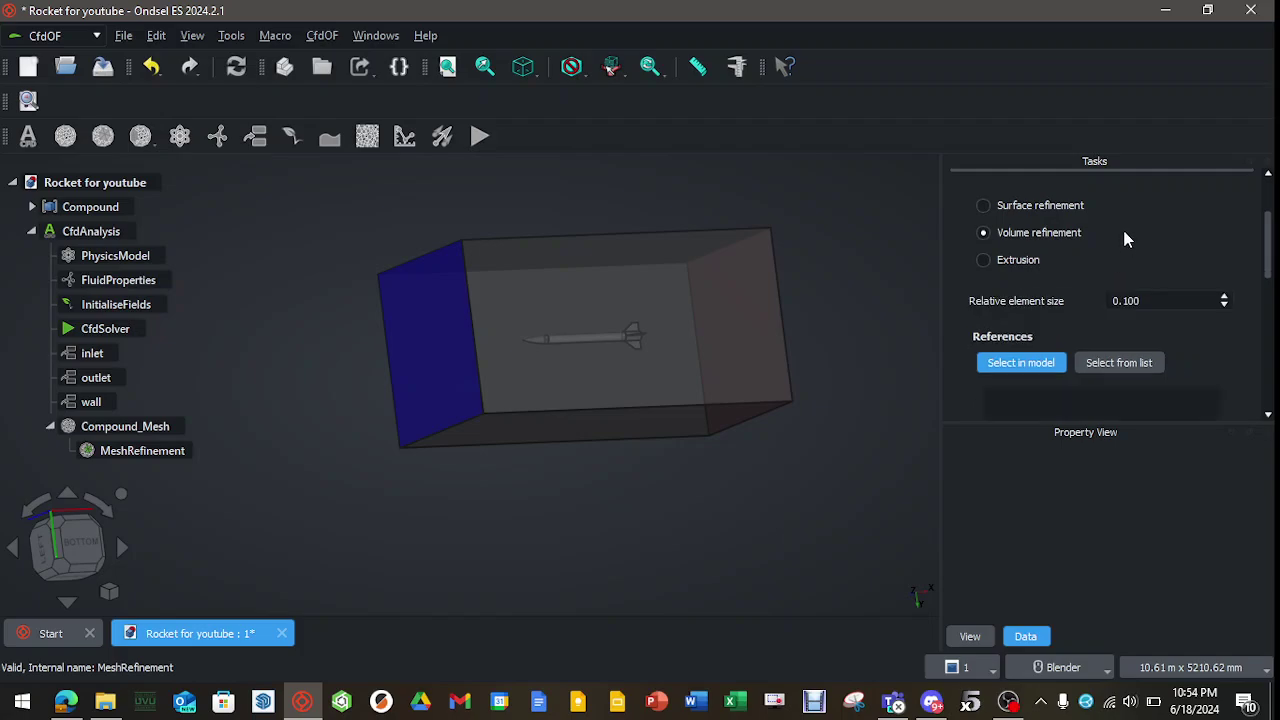
pyautogui.click(1118, 203)
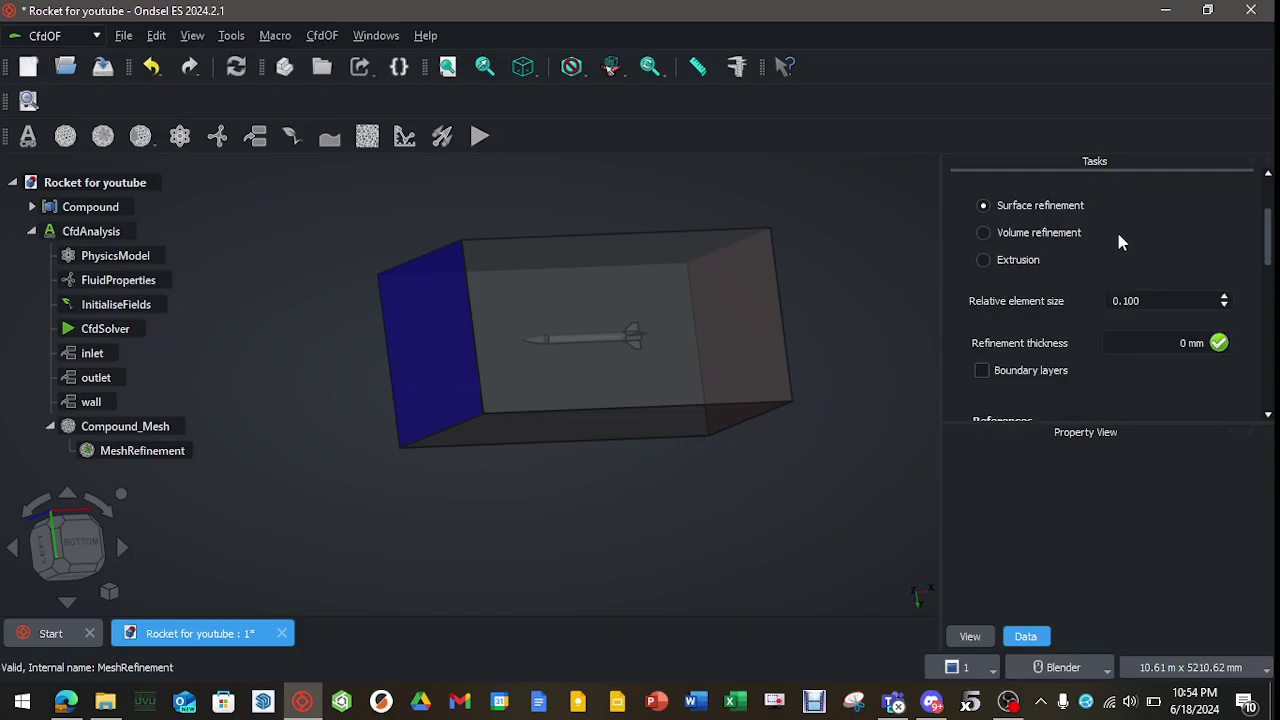
pyautogui.click(1116, 232)
pyautogui.click(1111, 262)
pyautogui.click(1112, 207)
# Assign the Rocket object from the reference list to the surface refinement, and confirm the refinement
pyautogui.moveTo(1270, 253); pyautogui.dragTo(1273, 323)
pyautogui.click(1120, 245)
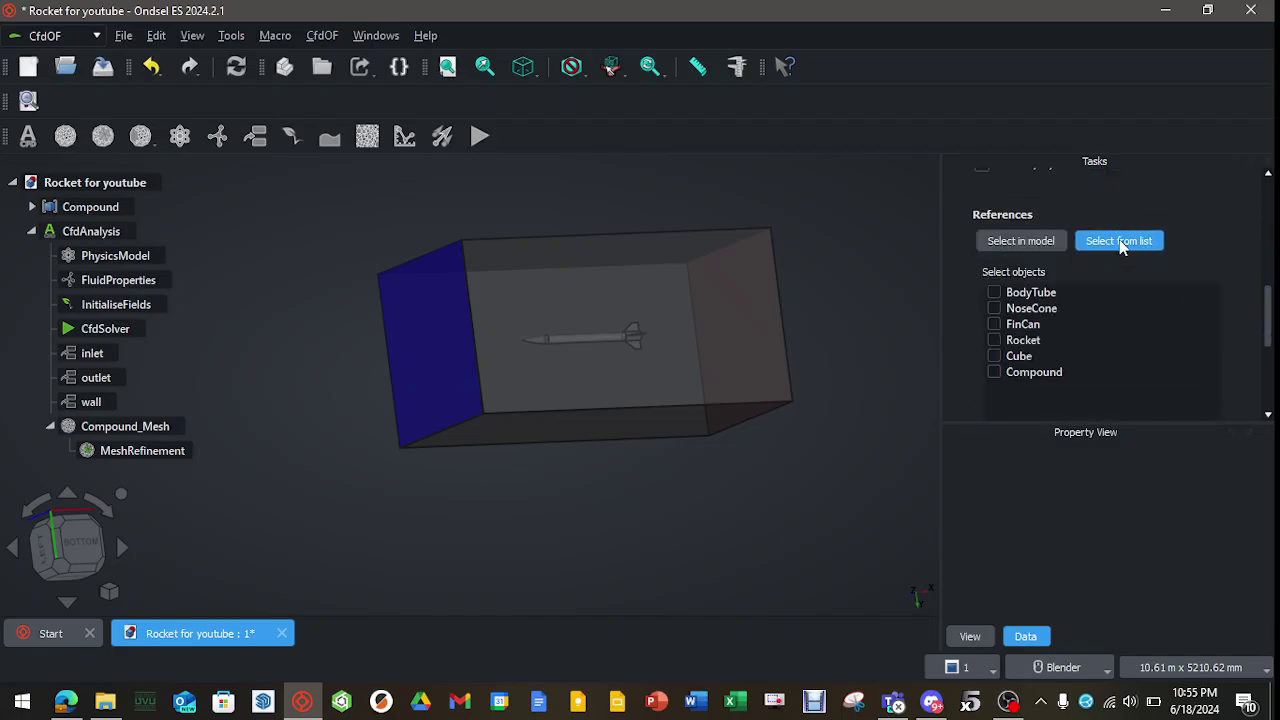
pyautogui.click(994, 341)
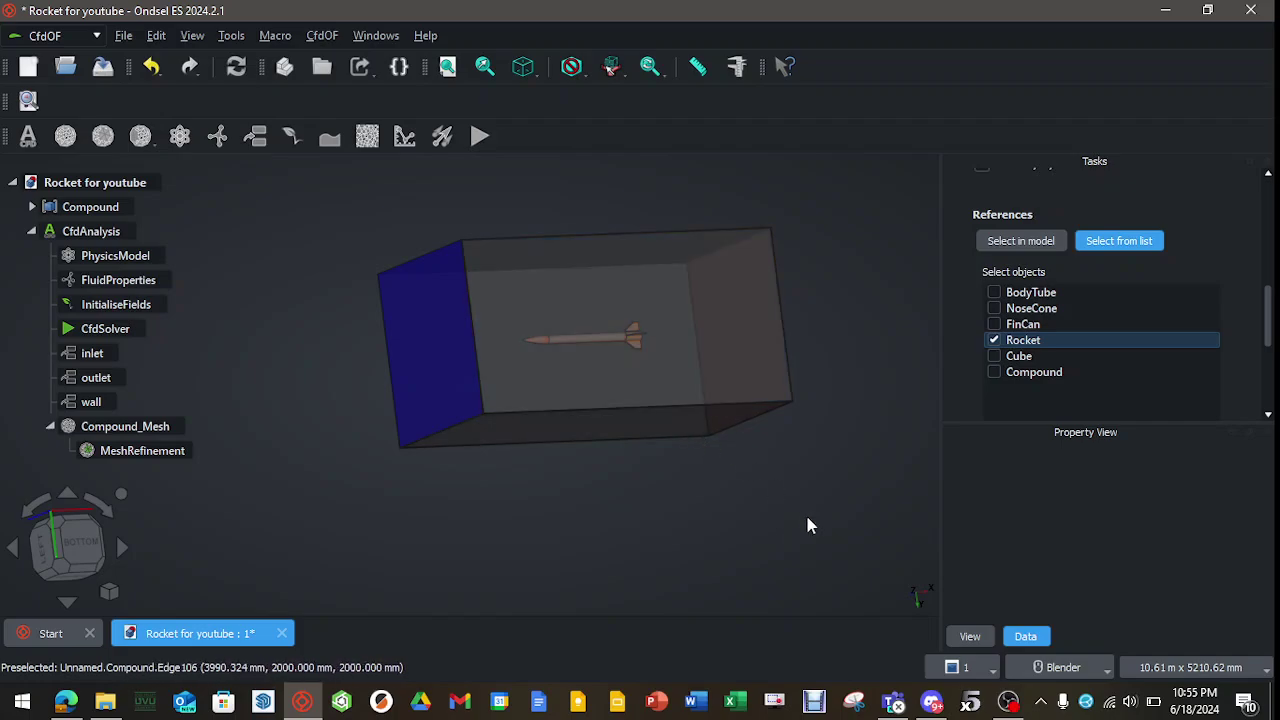
pyautogui.scroll(2, 1270, 322)
pyautogui.scroll(4, 1270, 322)
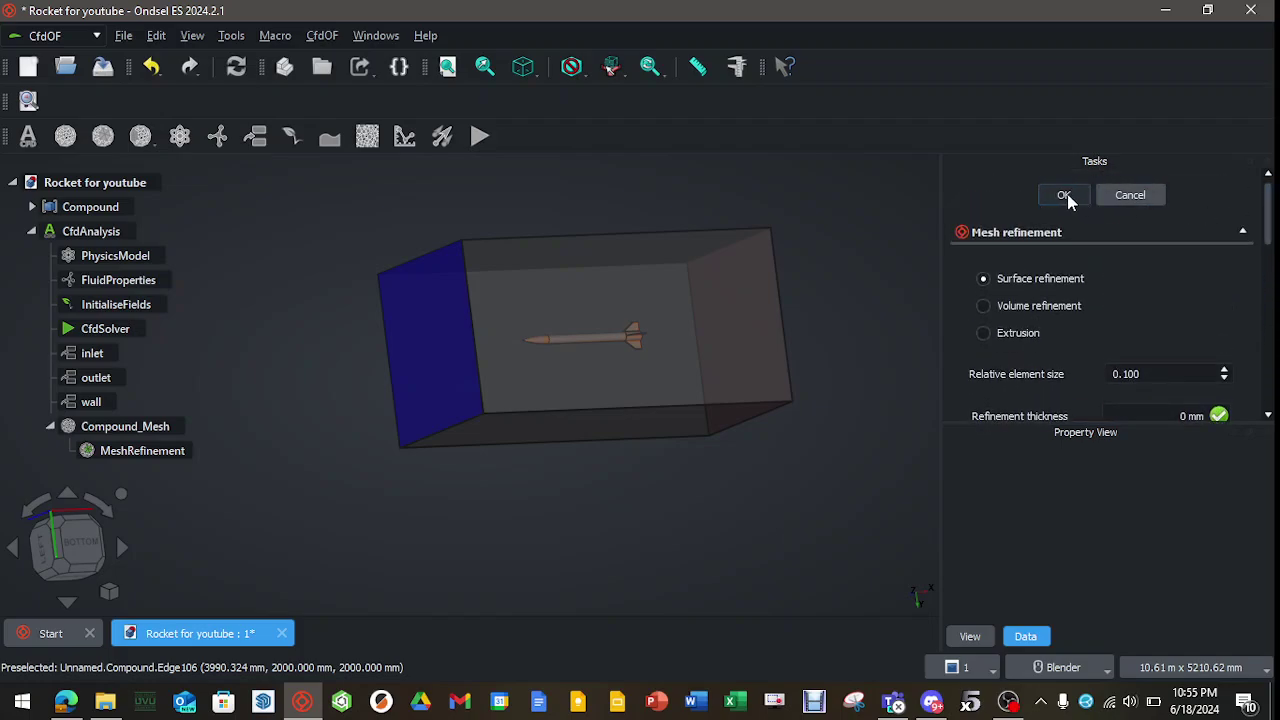
pyautogui.click(1064, 196)
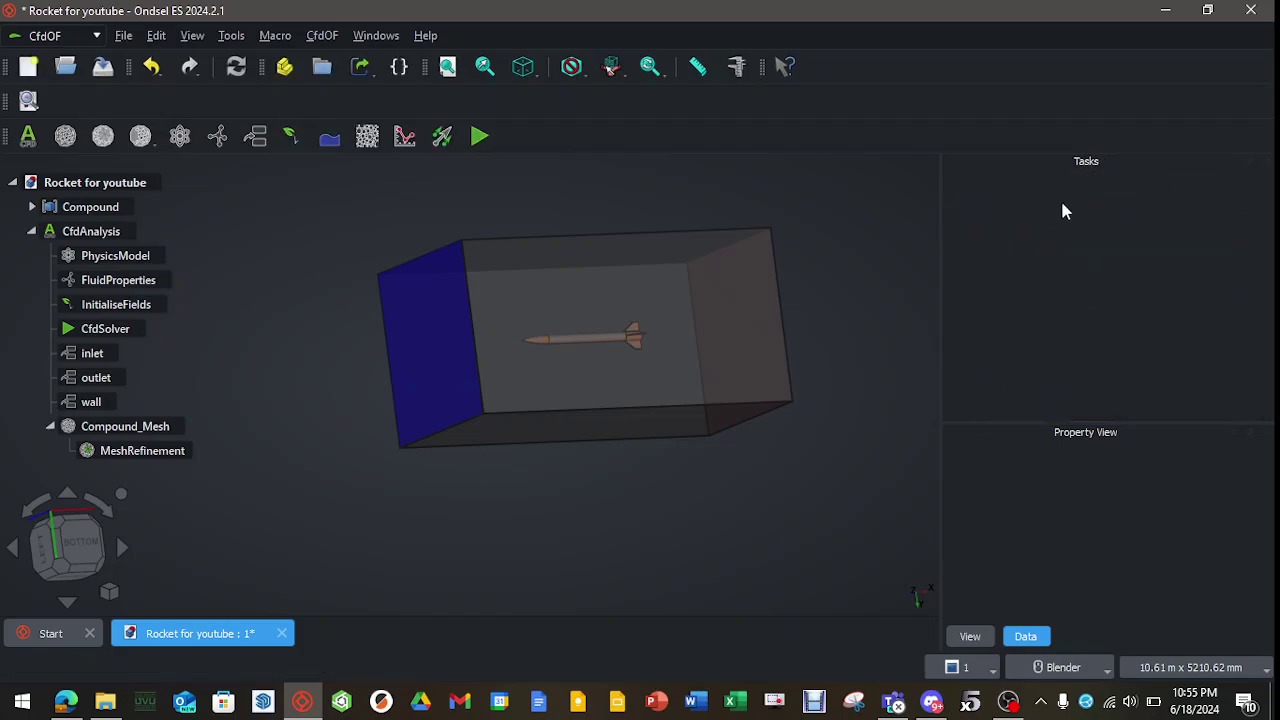
# Set the compound mesh's base element size to 100 mm
pyautogui.doubleClick(130, 427)
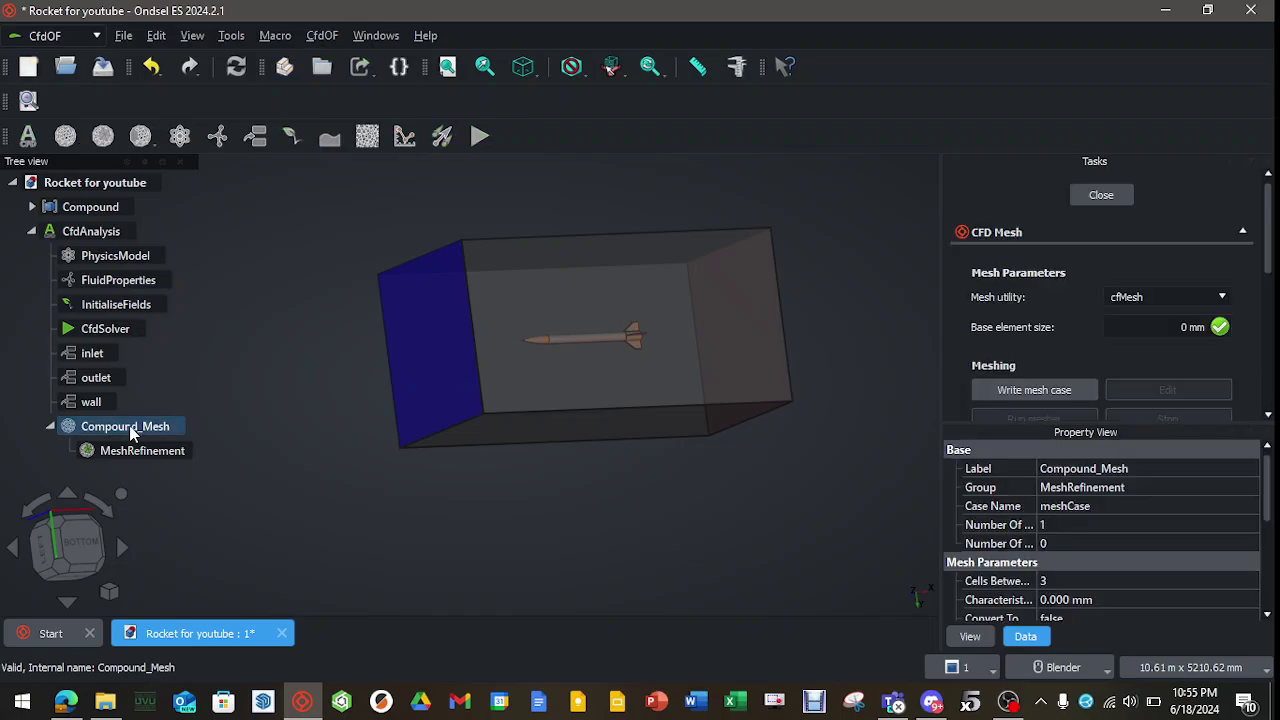
pyautogui.click(1150, 326)
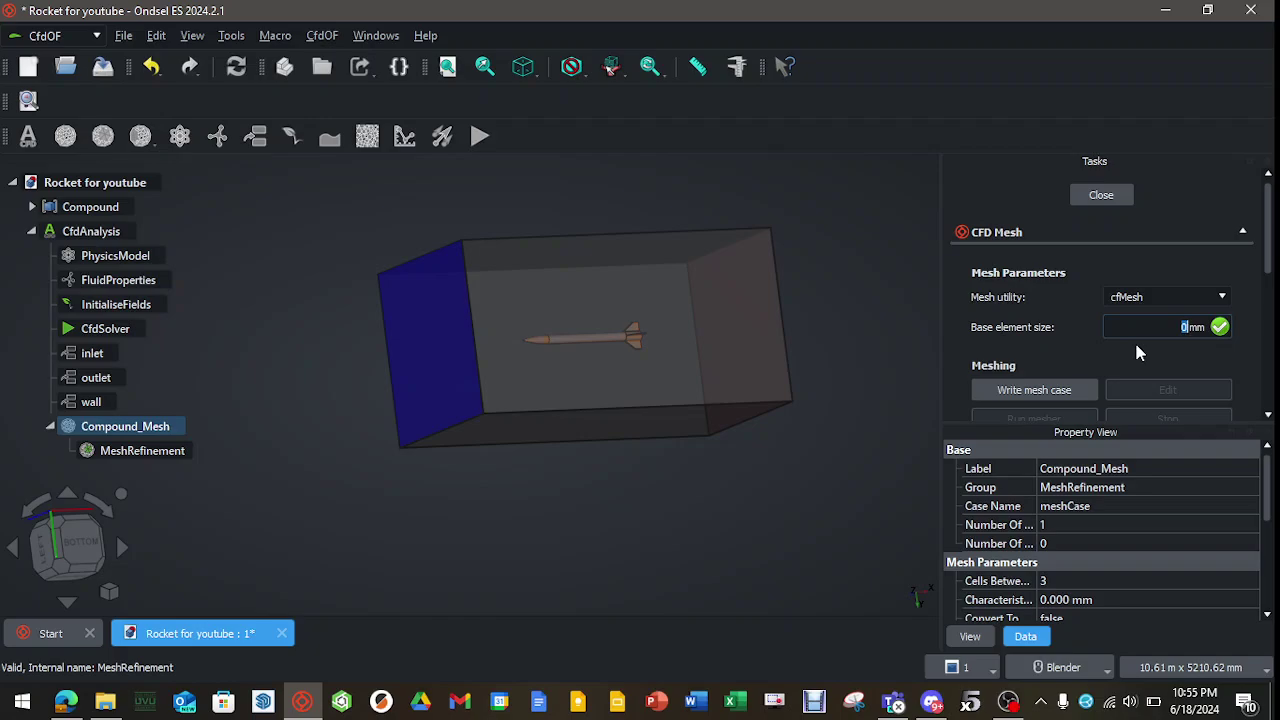
pyautogui.write('100')
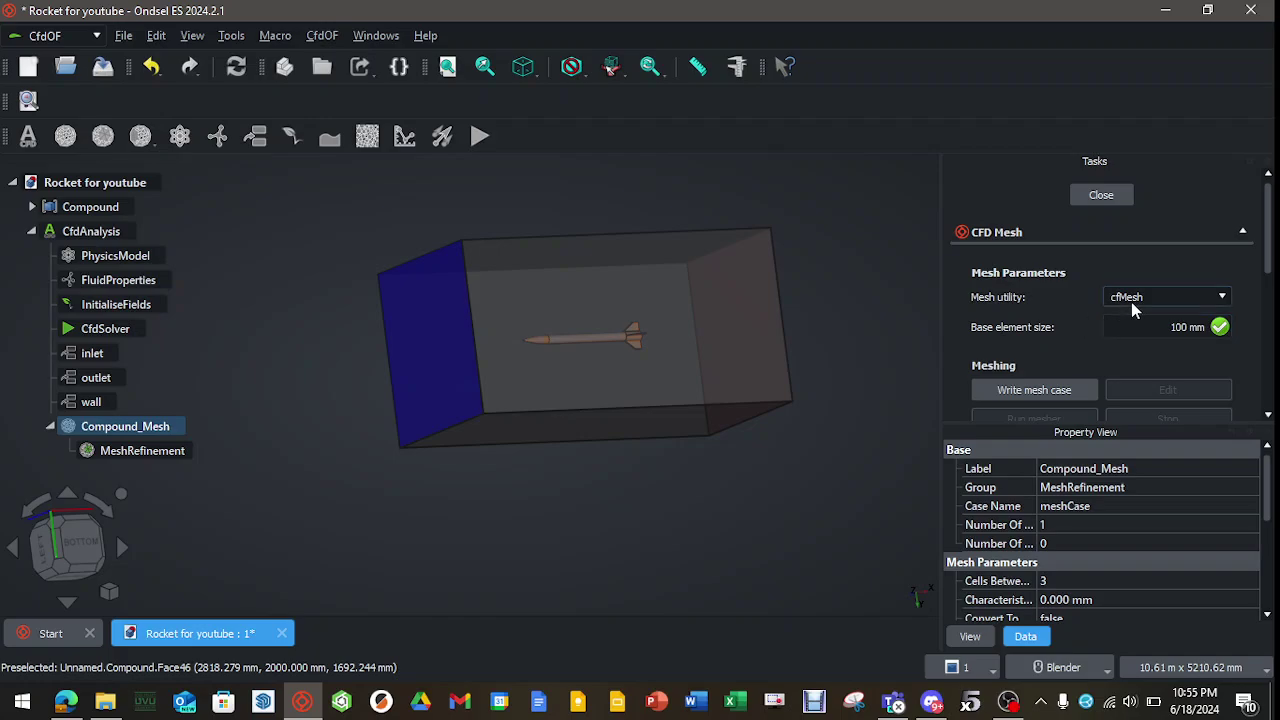
# Write the mesh case for the compound and run the mesher
pyautogui.click(1040, 390)
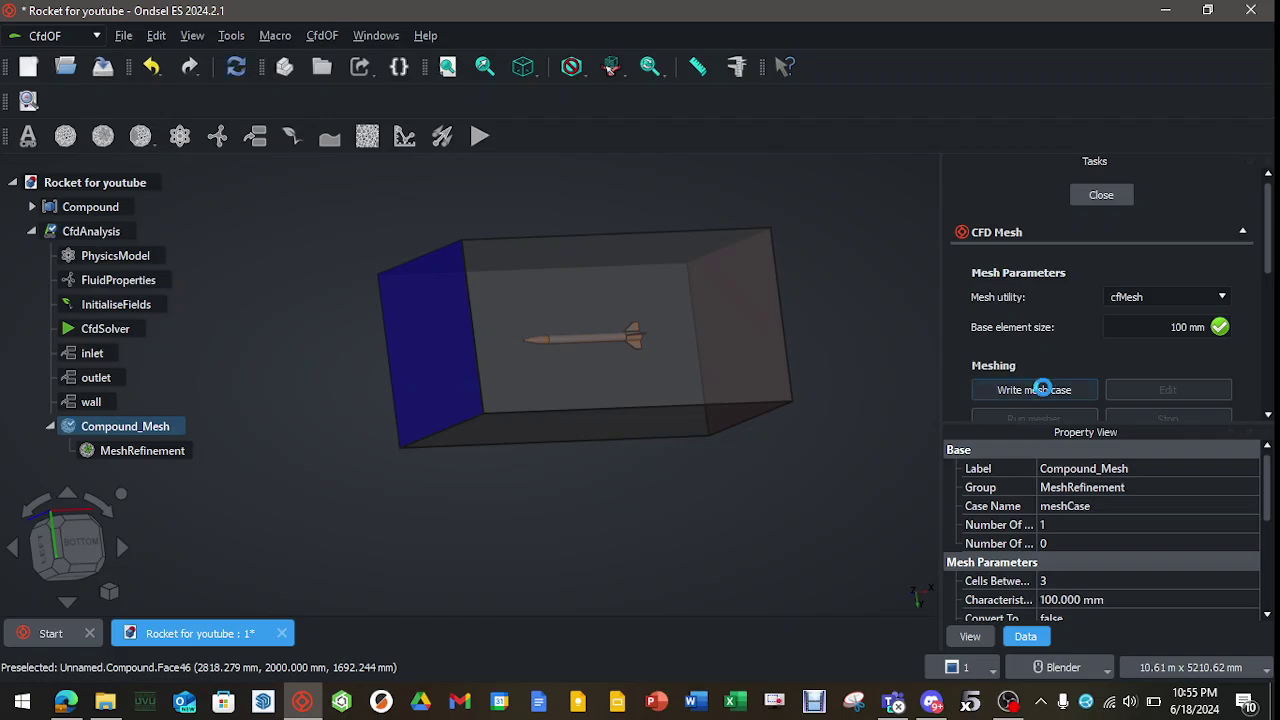
pyautogui.moveTo(1272, 272); pyautogui.dragTo(1268, 322)
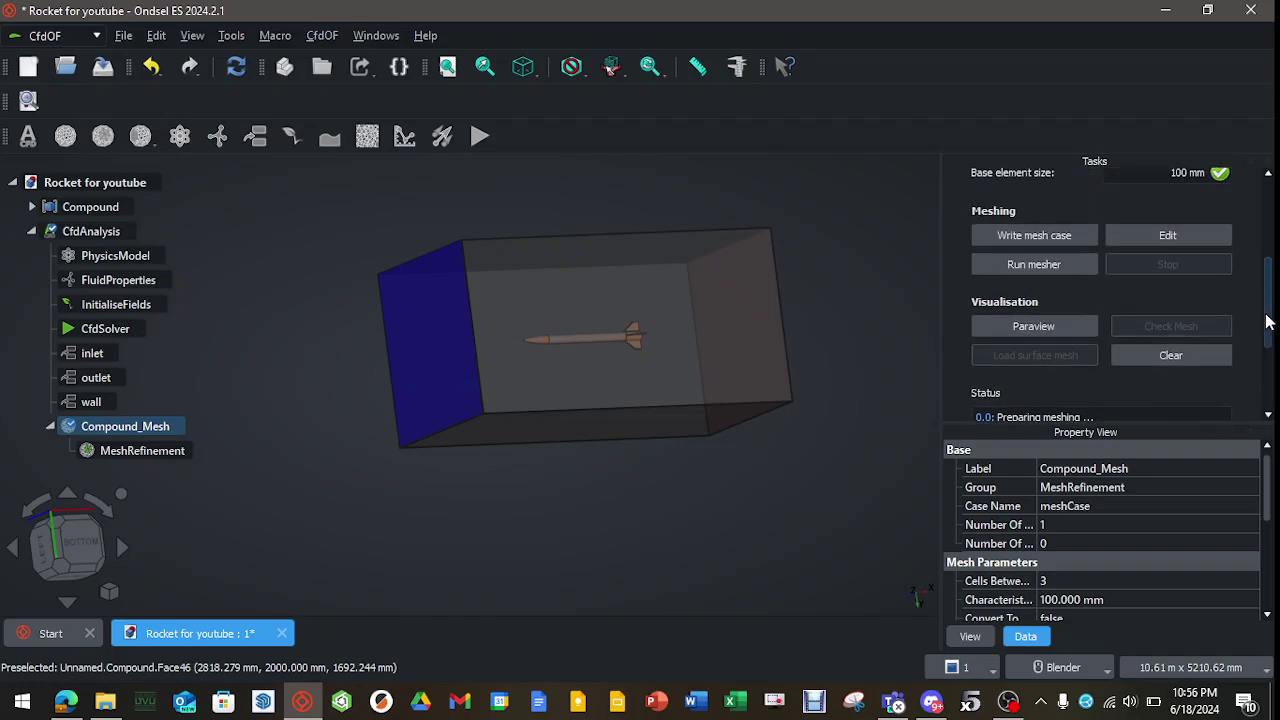
pyautogui.click(1031, 267)
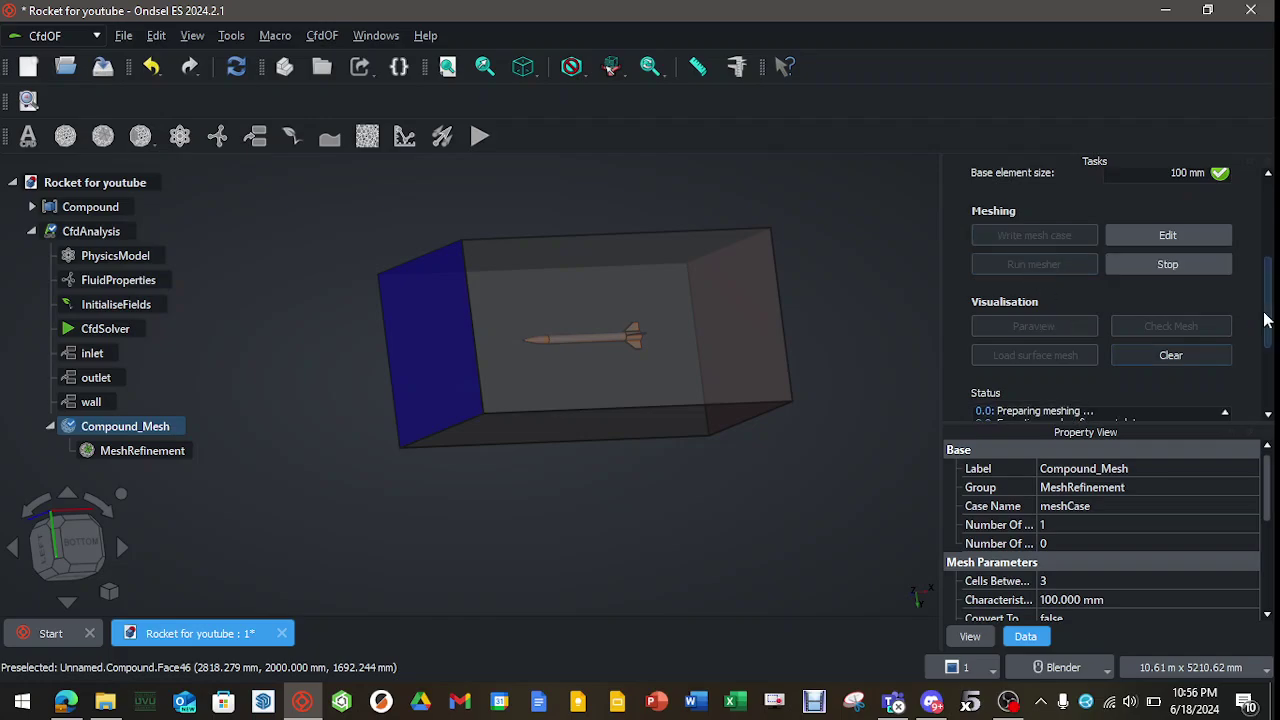
pyautogui.moveTo(1268, 320); pyautogui.dragTo(1266, 362)
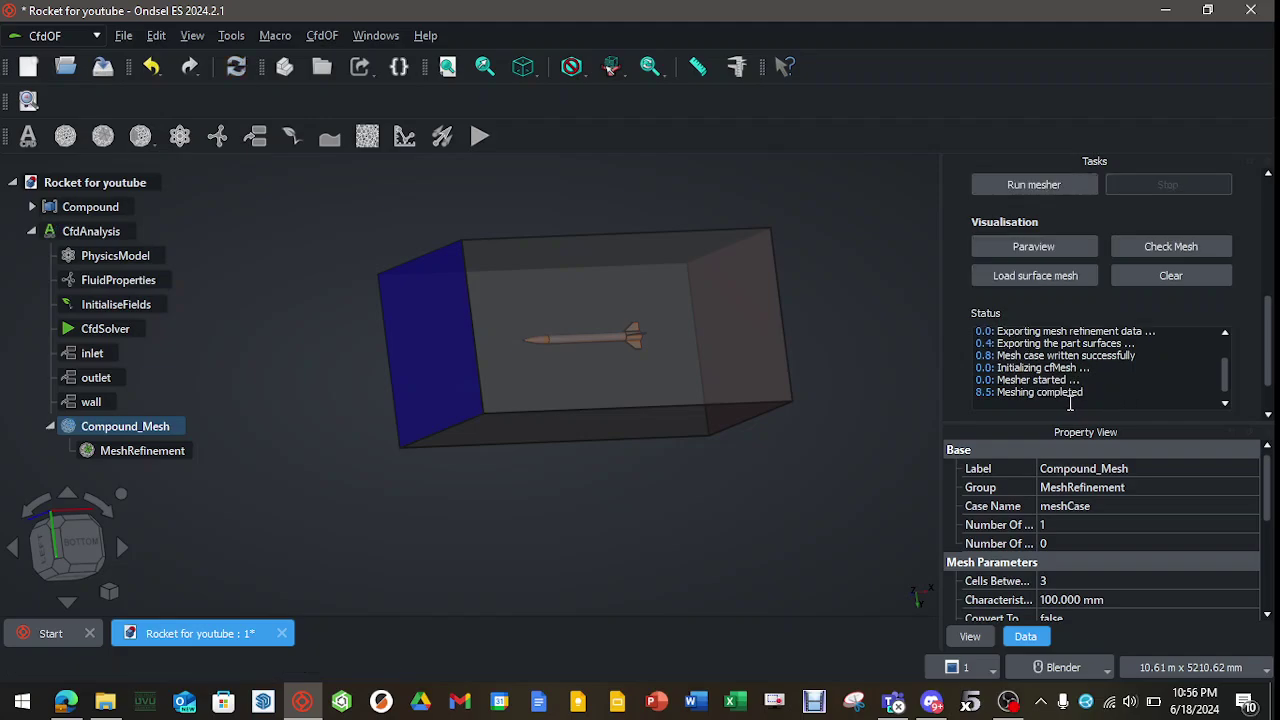
pyautogui.scroll(2, 1180, 330)
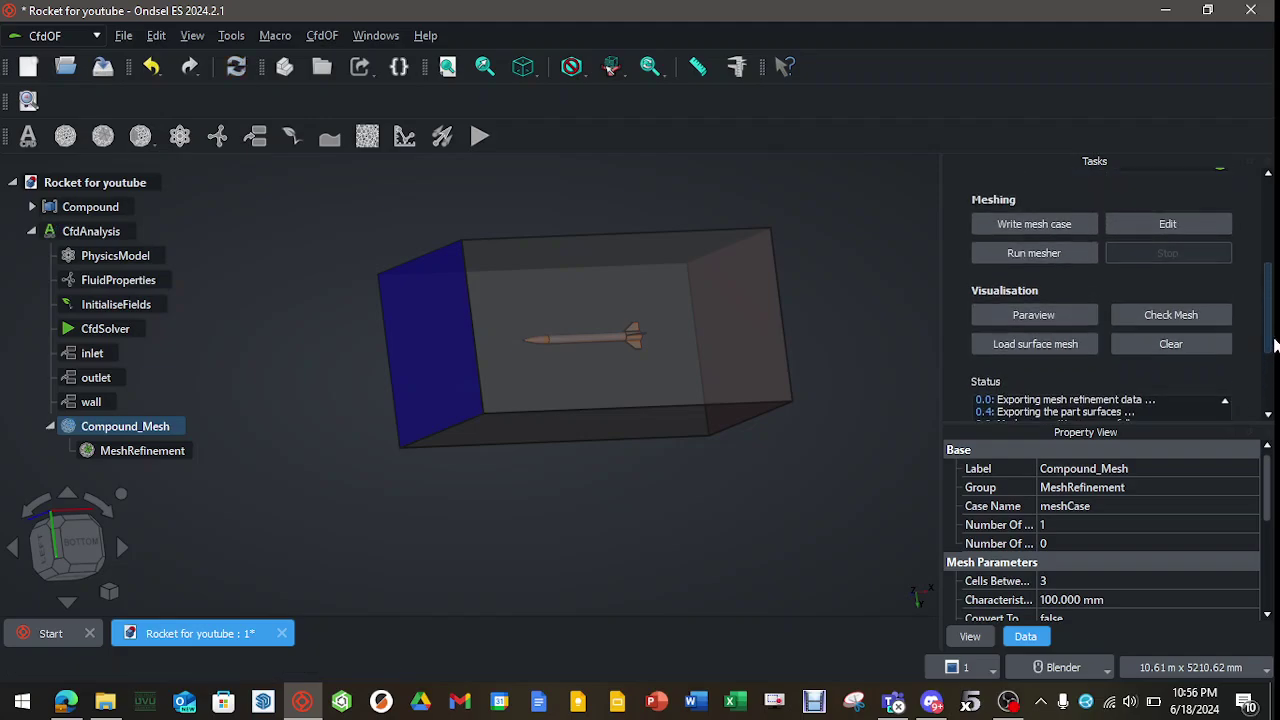
# Open the mesh in ParaView, dismiss the welcome window, and examine the box's cells and the refined cells around the rocket
pyautogui.click(1033, 318)
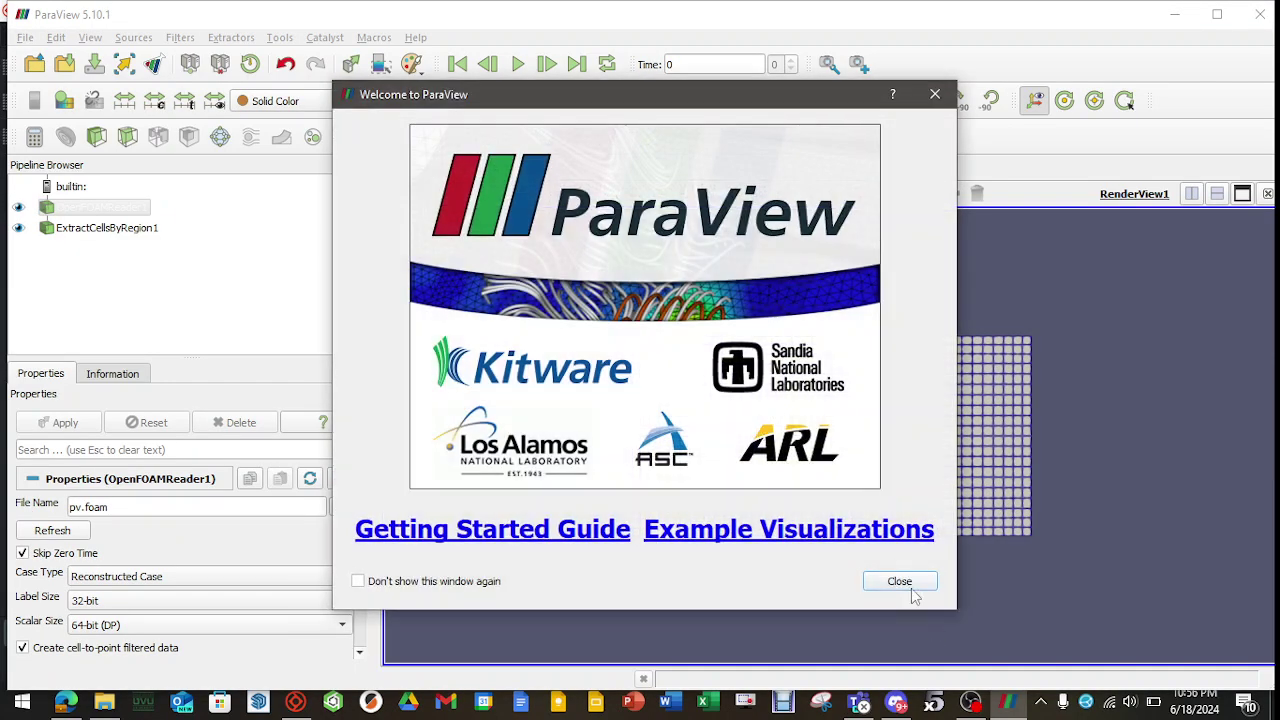
pyautogui.click(900, 581)
pyautogui.moveTo(673, 440); pyautogui.dragTo(686, 473)
pyautogui.scroll(10, 686, 473)
pyautogui.scroll(3, 773, 505)
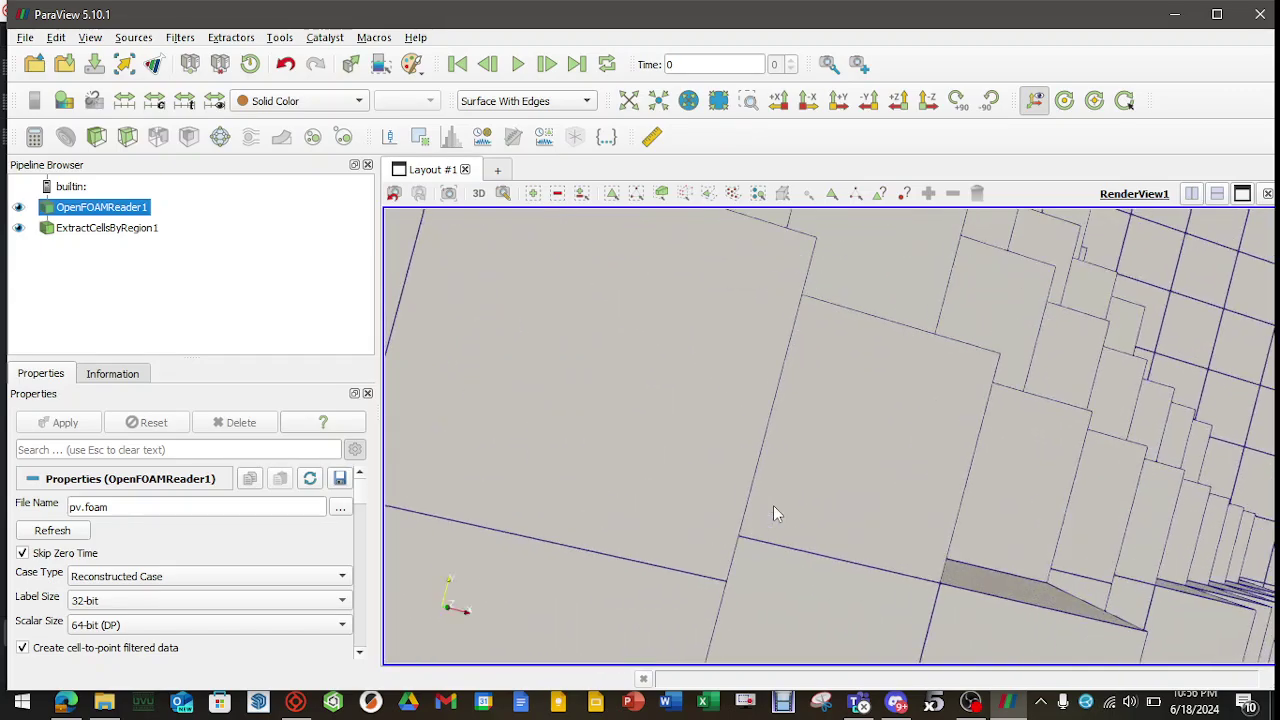
pyautogui.scroll(-3, 839, 537)
pyautogui.scroll(3, 834, 523)
pyautogui.moveTo(834, 523); pyautogui.dragTo(806, 323)
pyautogui.scroll(5, 860, 489)
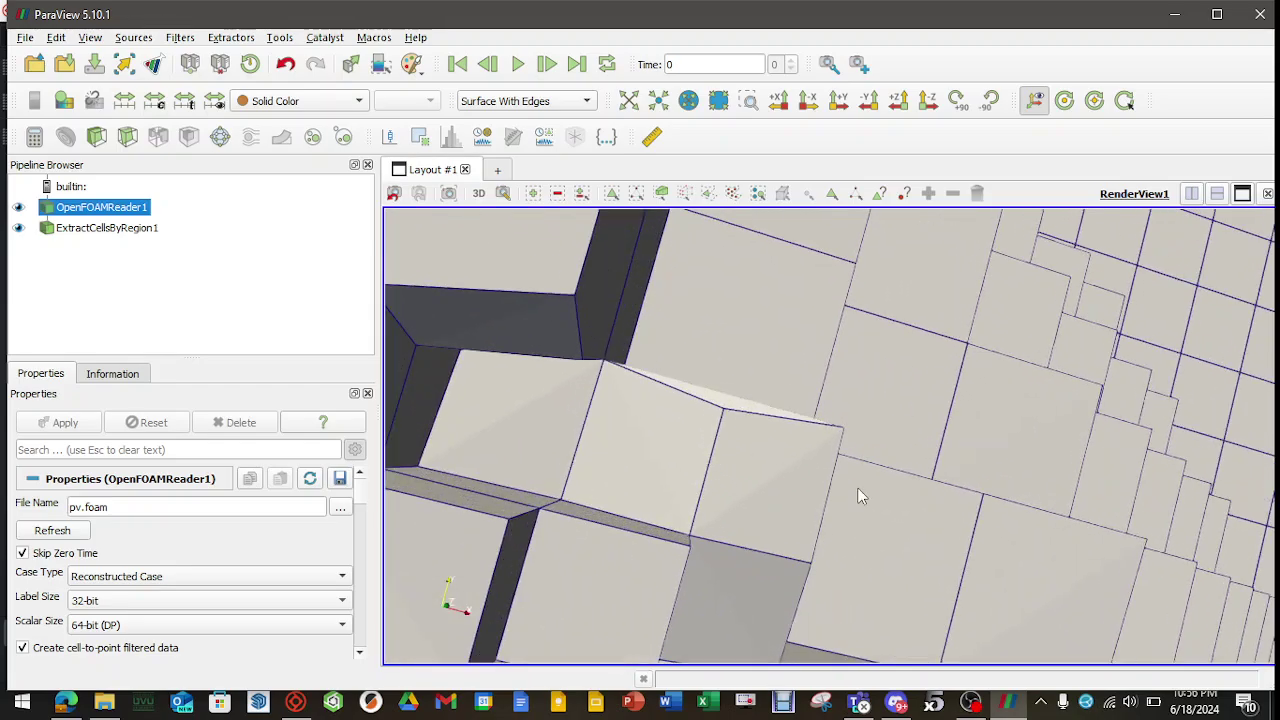
pyautogui.moveTo(860, 489)
pyautogui.mouseDown()
pyautogui.moveTo(849, 397)
pyautogui.moveTo(809, 437)
pyautogui.mouseUp()
pyautogui.scroll(-6, 809, 437)
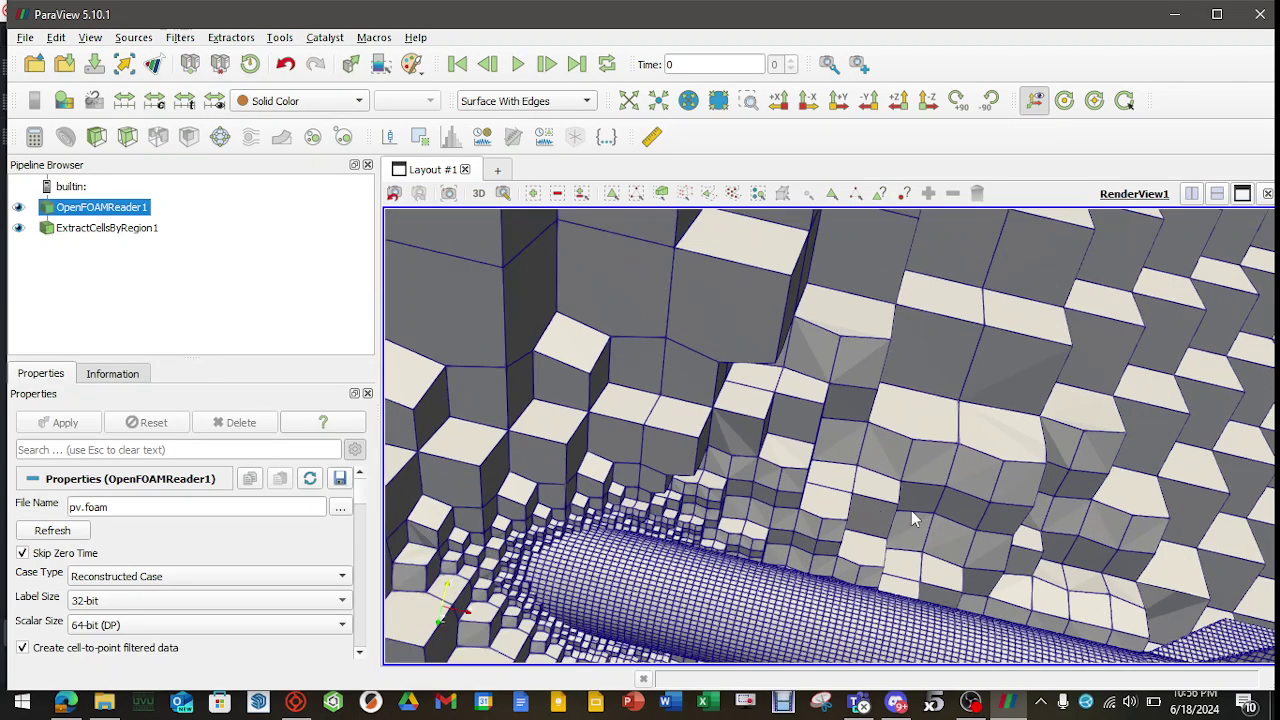
pyautogui.moveTo(866, 514); pyautogui.dragTo(1037, 486)
pyautogui.scroll(5, 1014, 506)
pyautogui.scroll(2, 956, 515)
pyautogui.scroll(-5, 955, 515)
pyautogui.scroll(8, 950, 513)
pyautogui.scroll(-6, 950, 515)
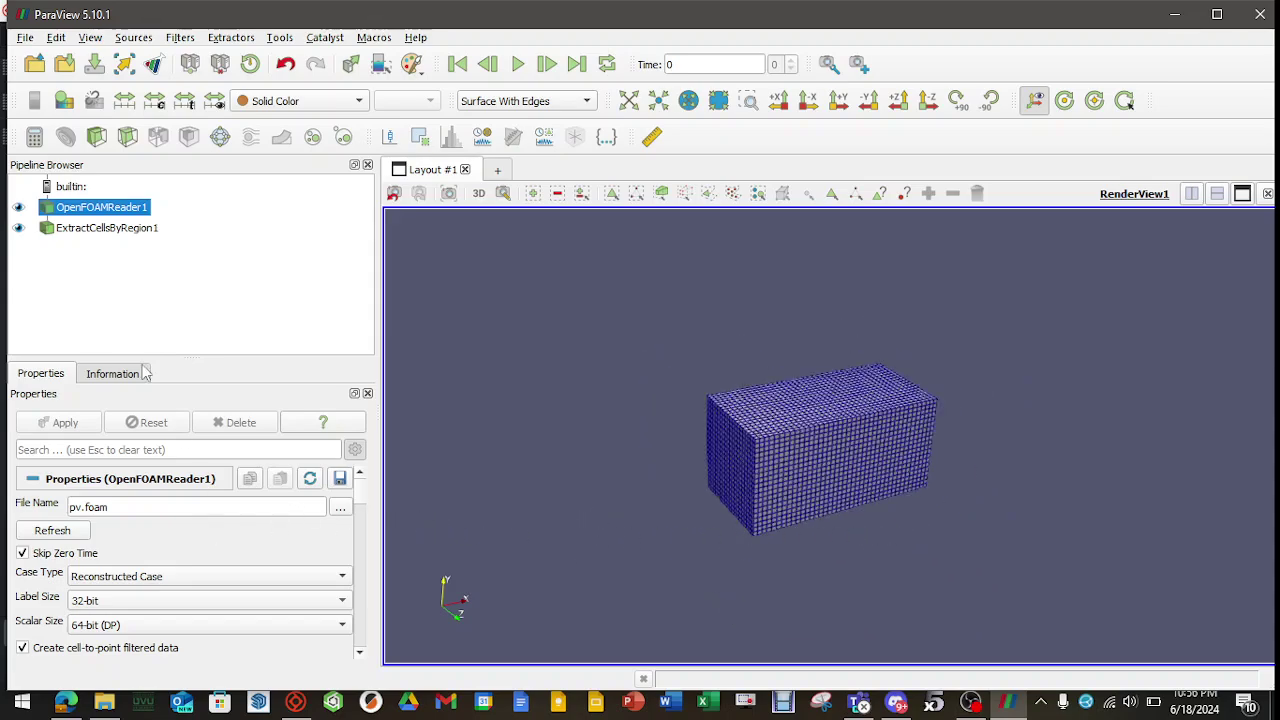
# Show only the patch_0_0 mesh region of OpenFOAMReader1 in place of internalMesh
pyautogui.click(86, 209)
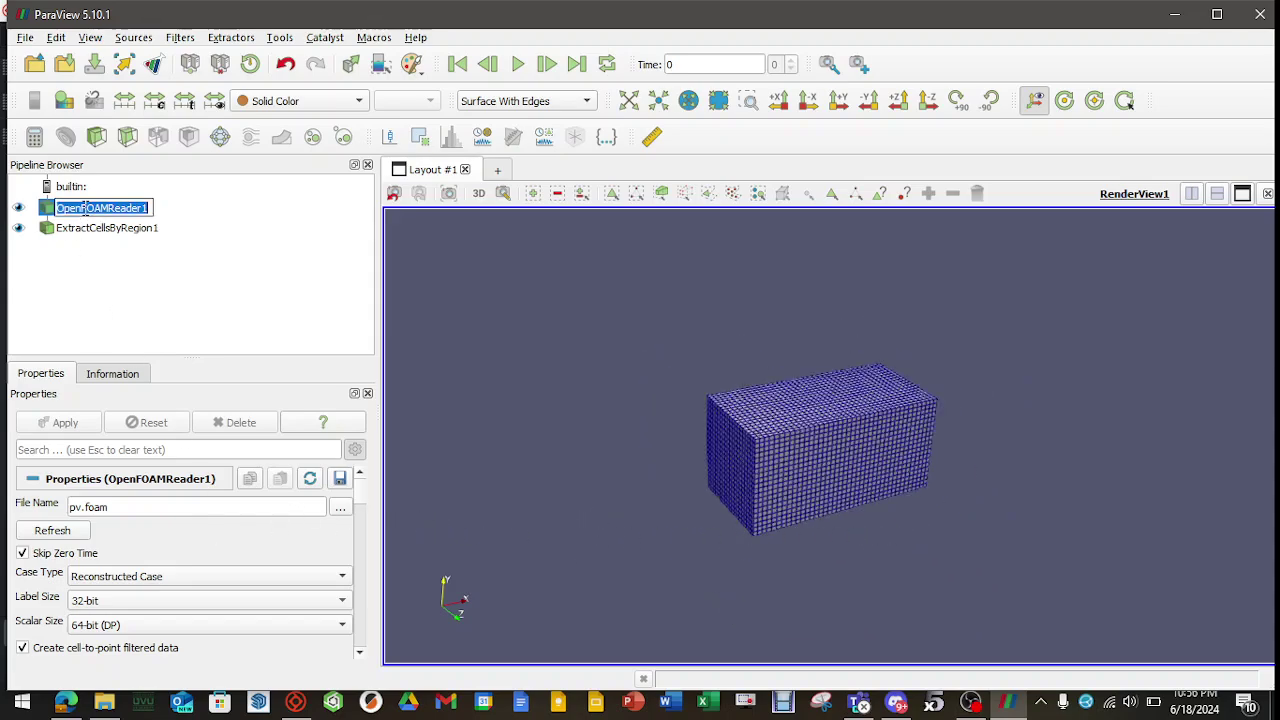
pyautogui.click(223, 251)
pyautogui.click(84, 210)
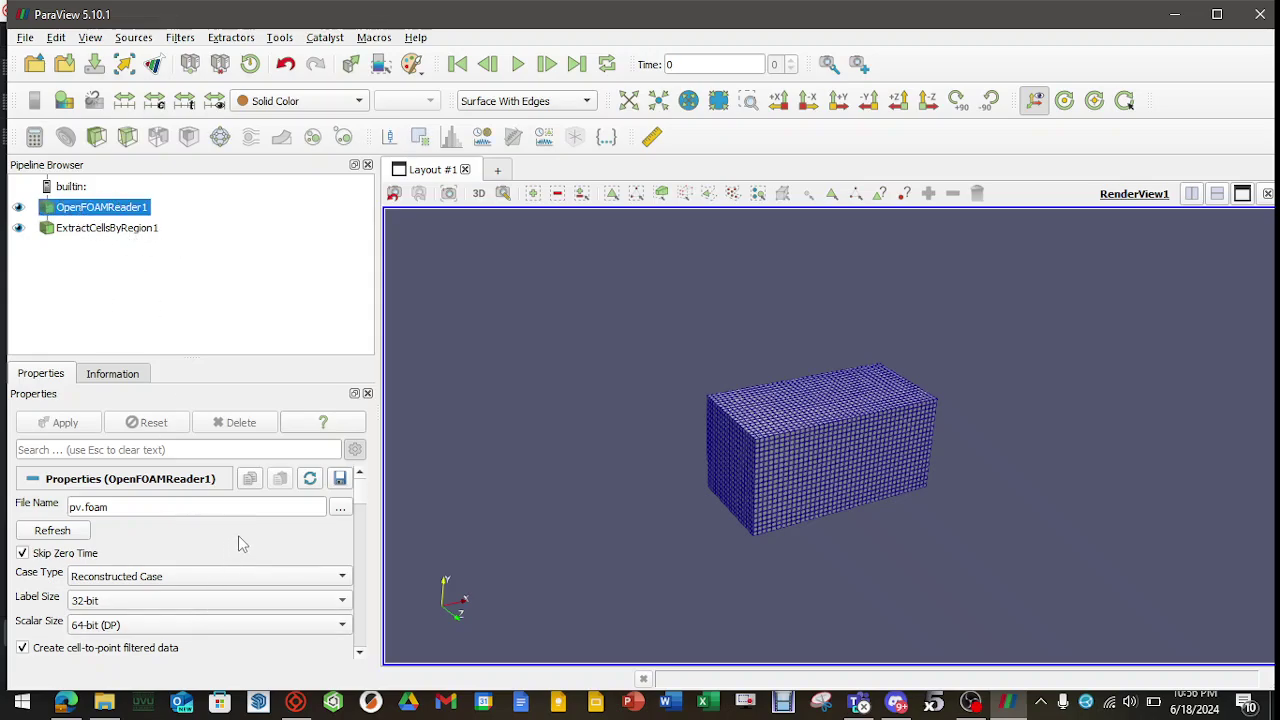
pyautogui.scroll(-2, 287, 541)
pyautogui.scroll(-2, 285, 545)
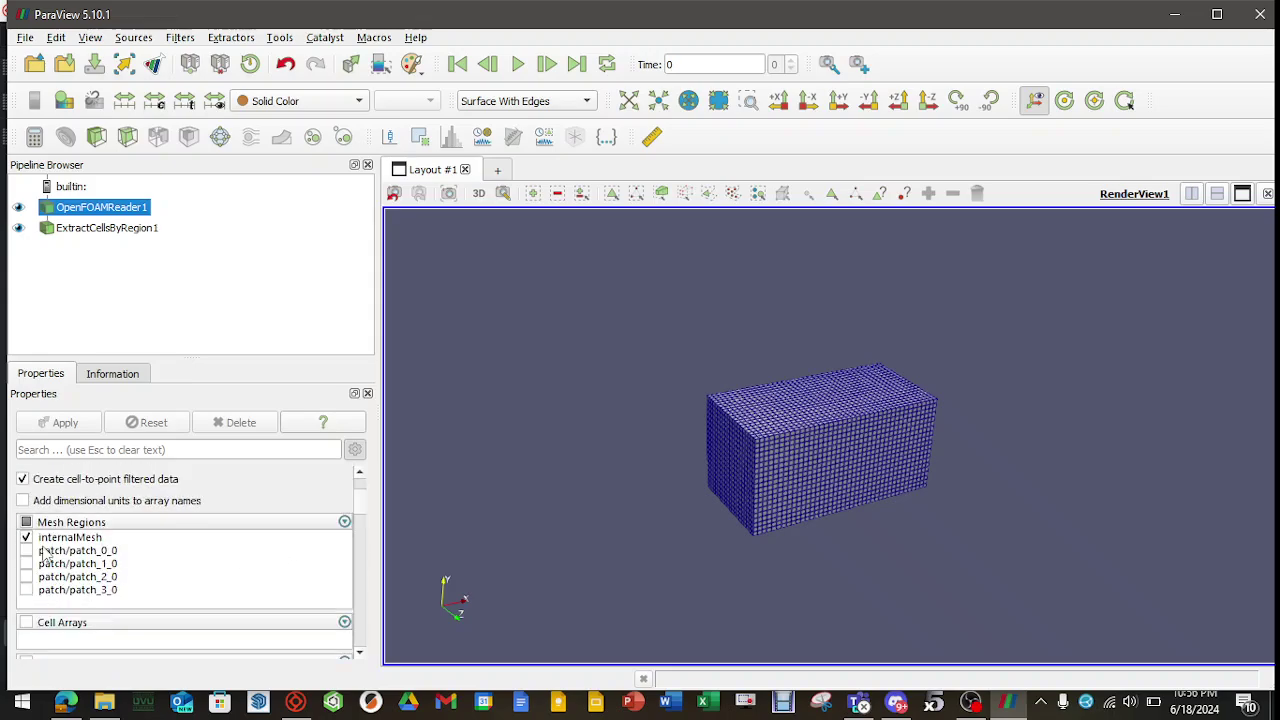
pyautogui.click(26, 538)
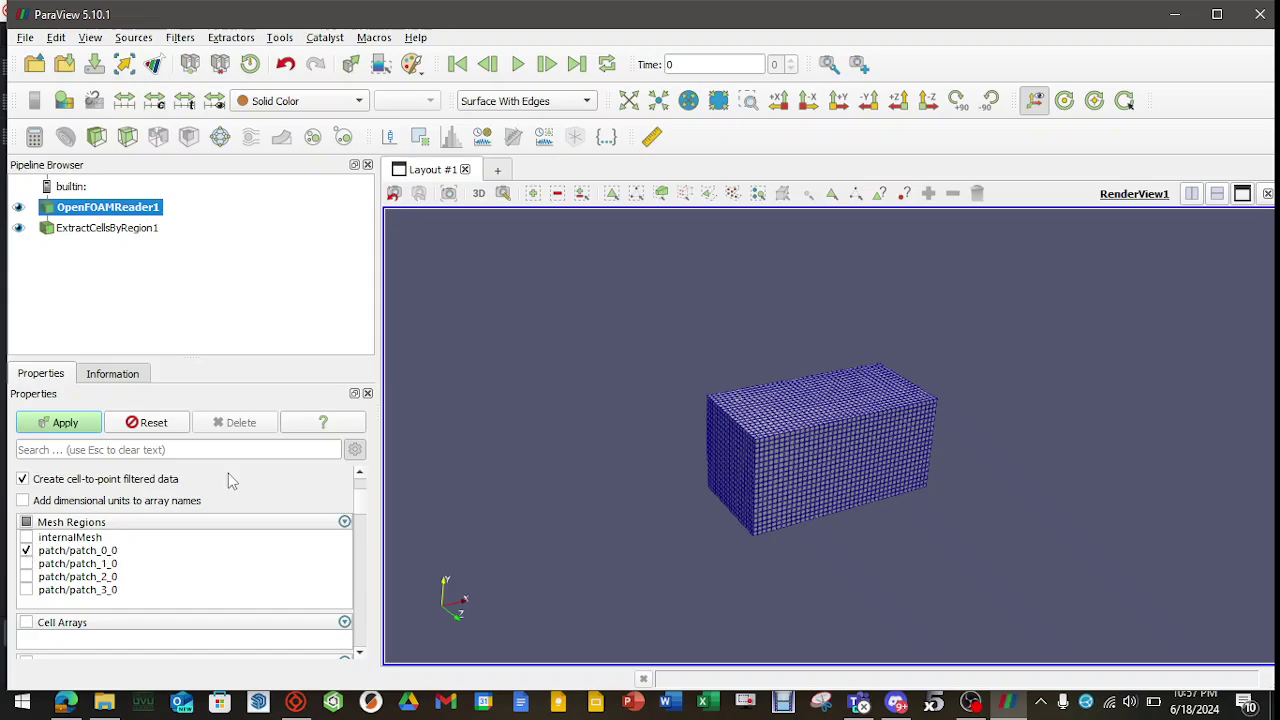
pyautogui.click(72, 422)
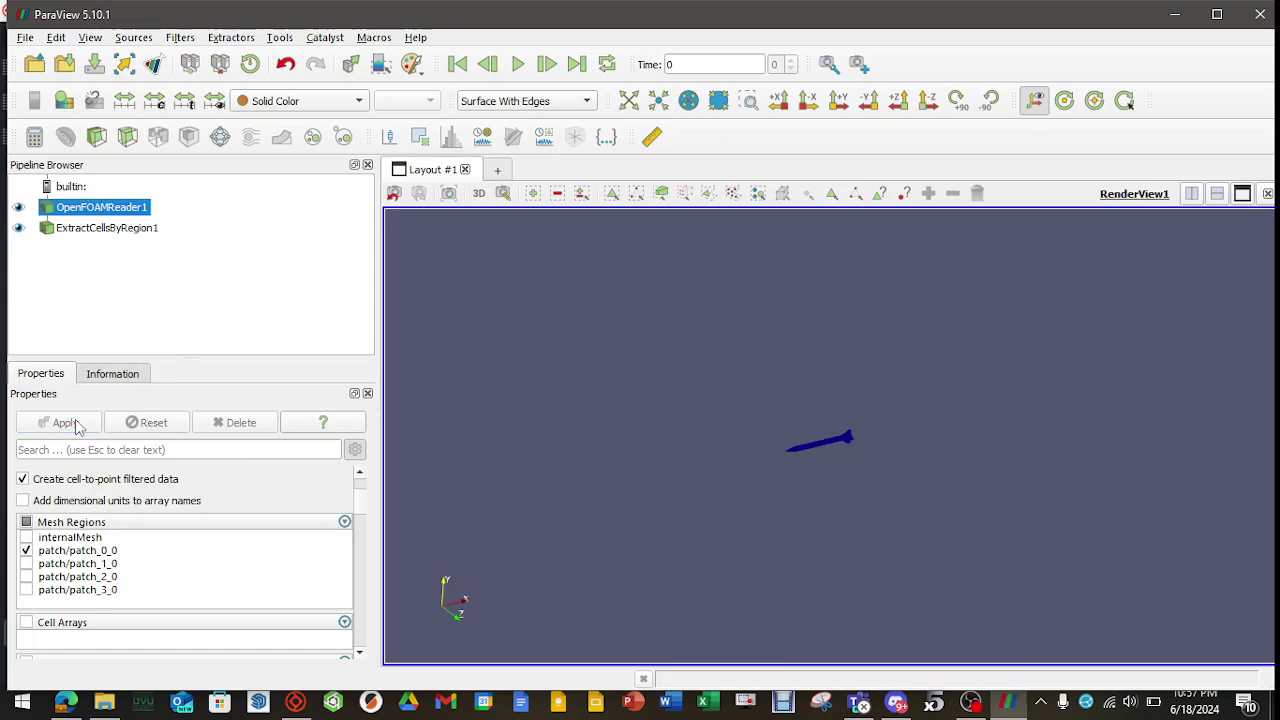
# Inspect the surface mesh along the rocket's body, nose and fins, and close ParaView
pyautogui.scroll(6, 820, 441)
pyautogui.scroll(-2, 766, 523)
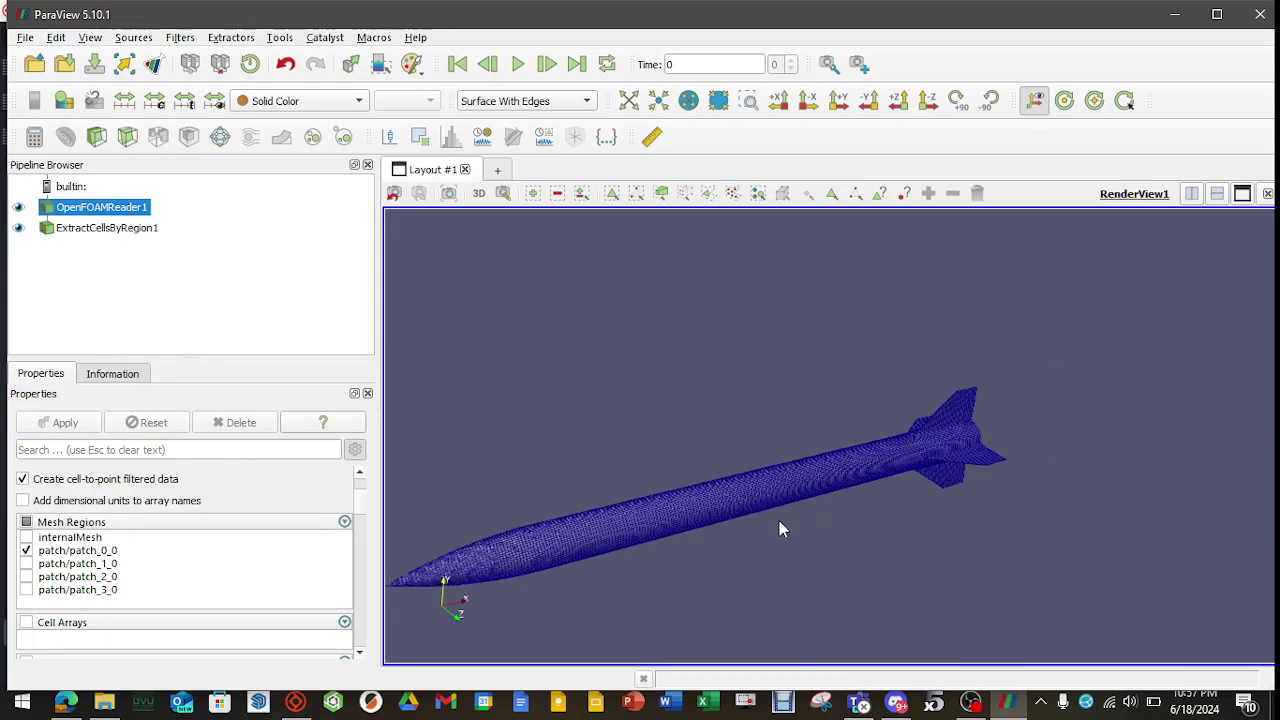
pyautogui.moveTo(766, 523); pyautogui.dragTo(977, 491)
pyautogui.scroll(5, 977, 487)
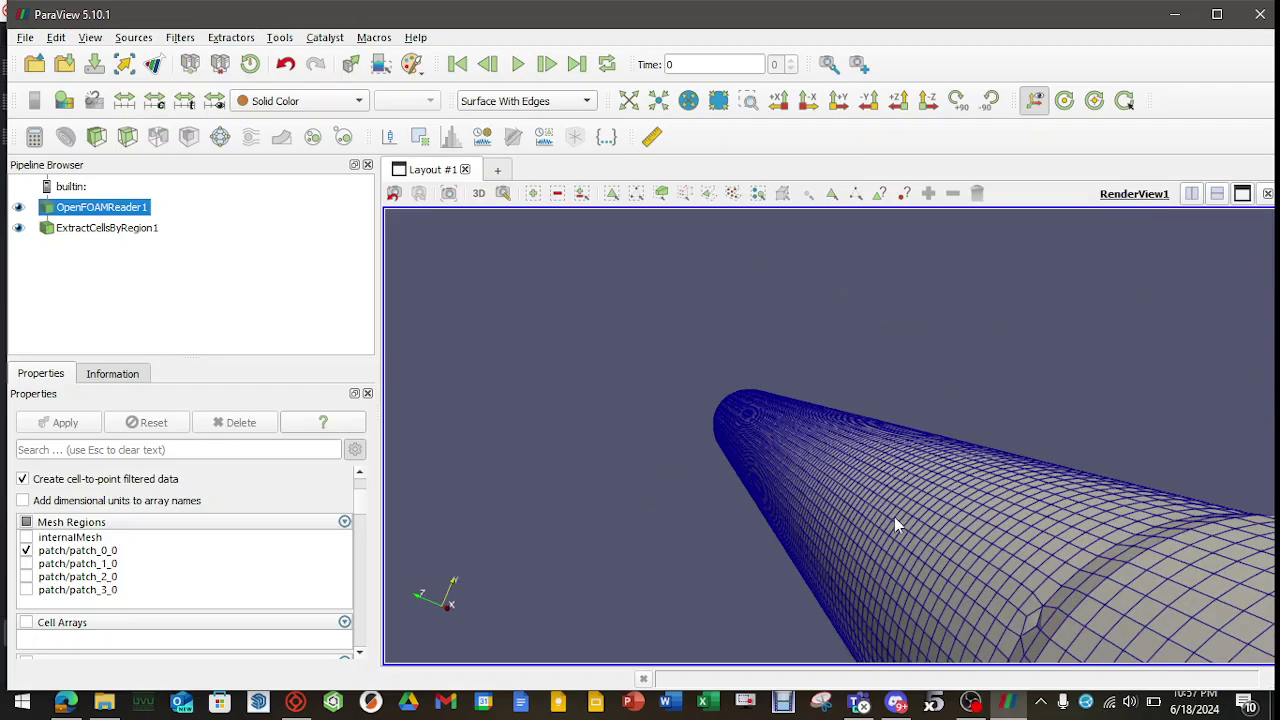
pyautogui.scroll(-3, 904, 510)
pyautogui.moveTo(891, 515); pyautogui.dragTo(750, 513)
pyautogui.scroll(3, 877, 519)
pyautogui.scroll(3, 915, 505)
pyautogui.scroll(-8, 915, 505)
pyautogui.scroll(-5, 926, 477)
pyautogui.moveTo(926, 477); pyautogui.dragTo(900, 460)
pyautogui.click(1260, 14)
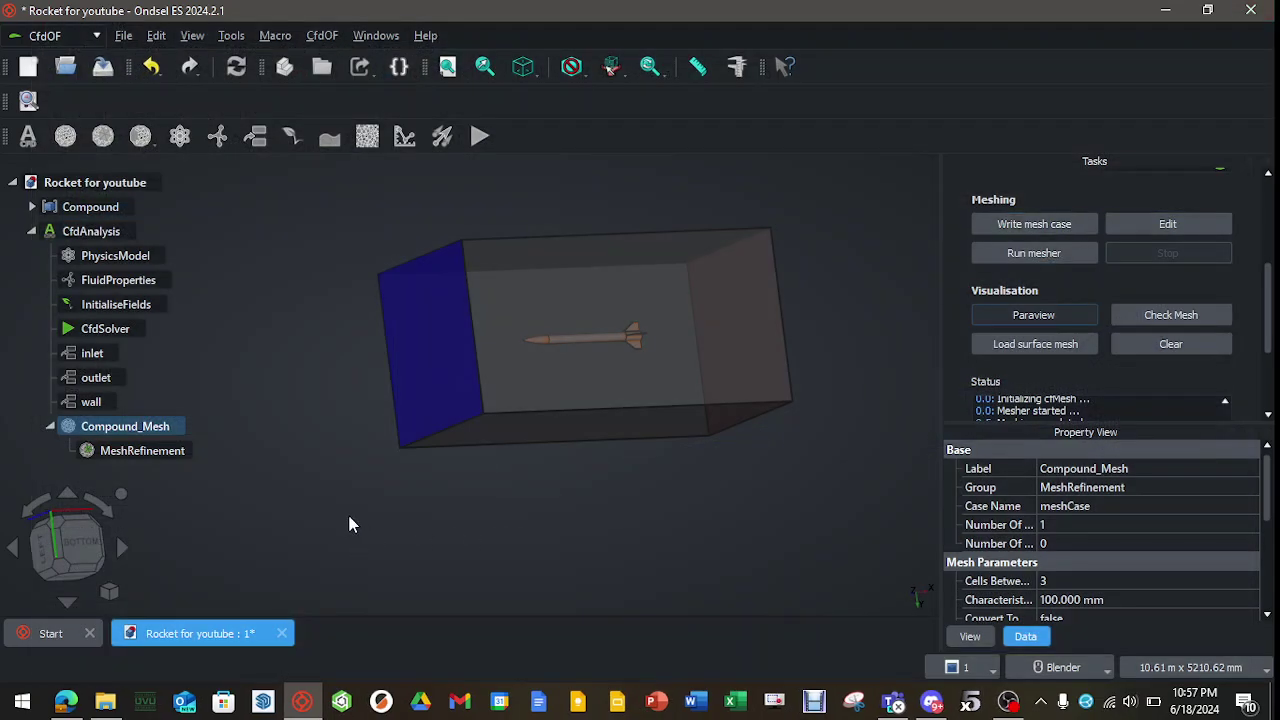
# Close the compound mesh settings and the report view, and open the CfdSolver's analysis control
pyautogui.doubleClick(112, 337)
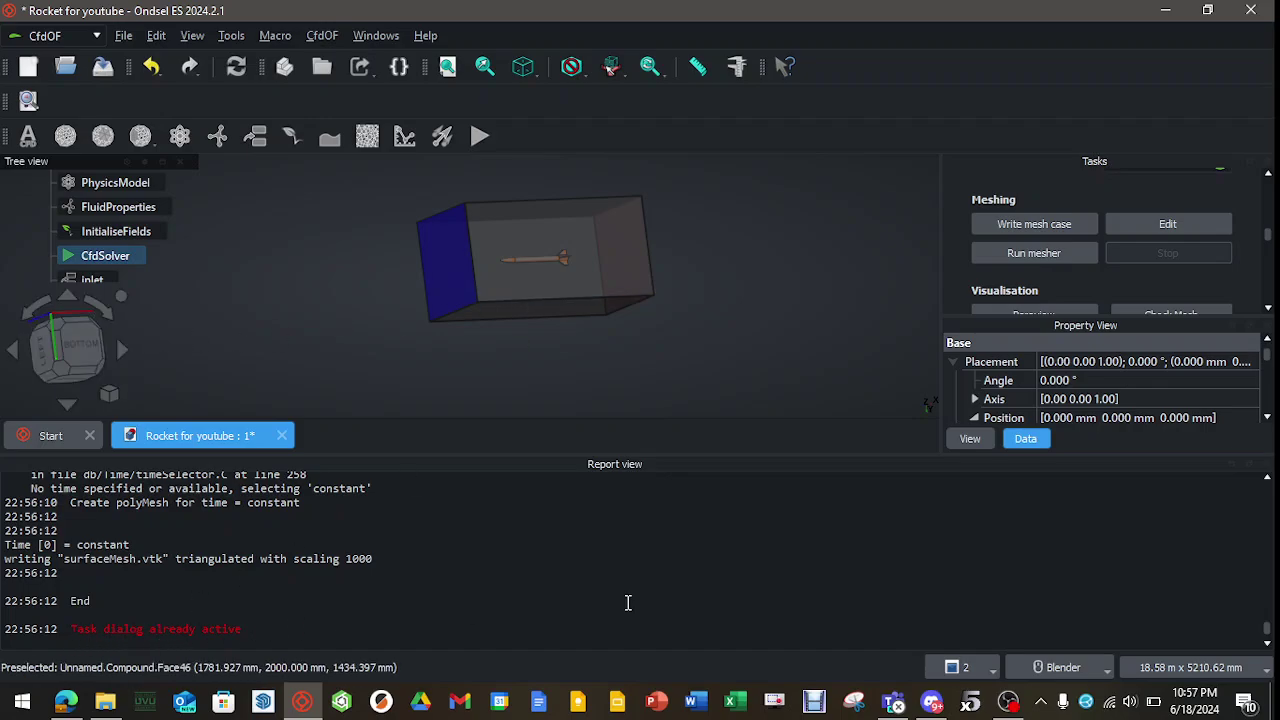
pyautogui.scroll(3, 1257, 247)
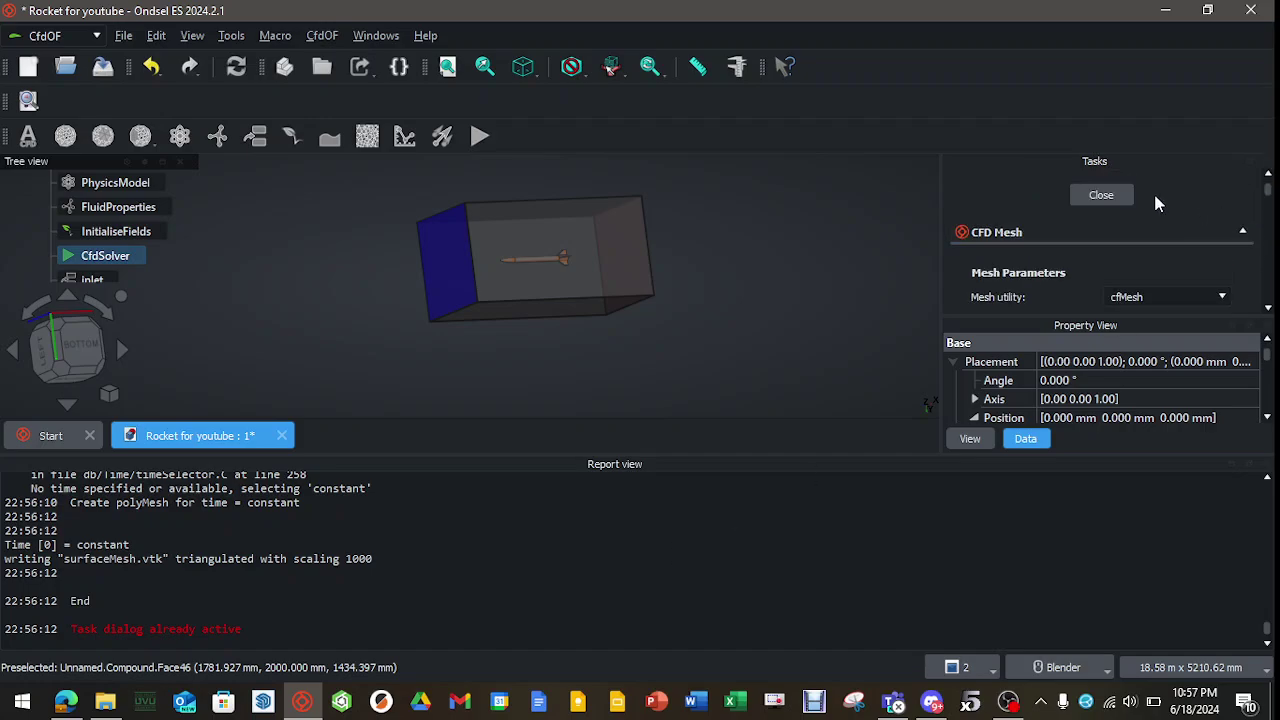
pyautogui.click(1105, 196)
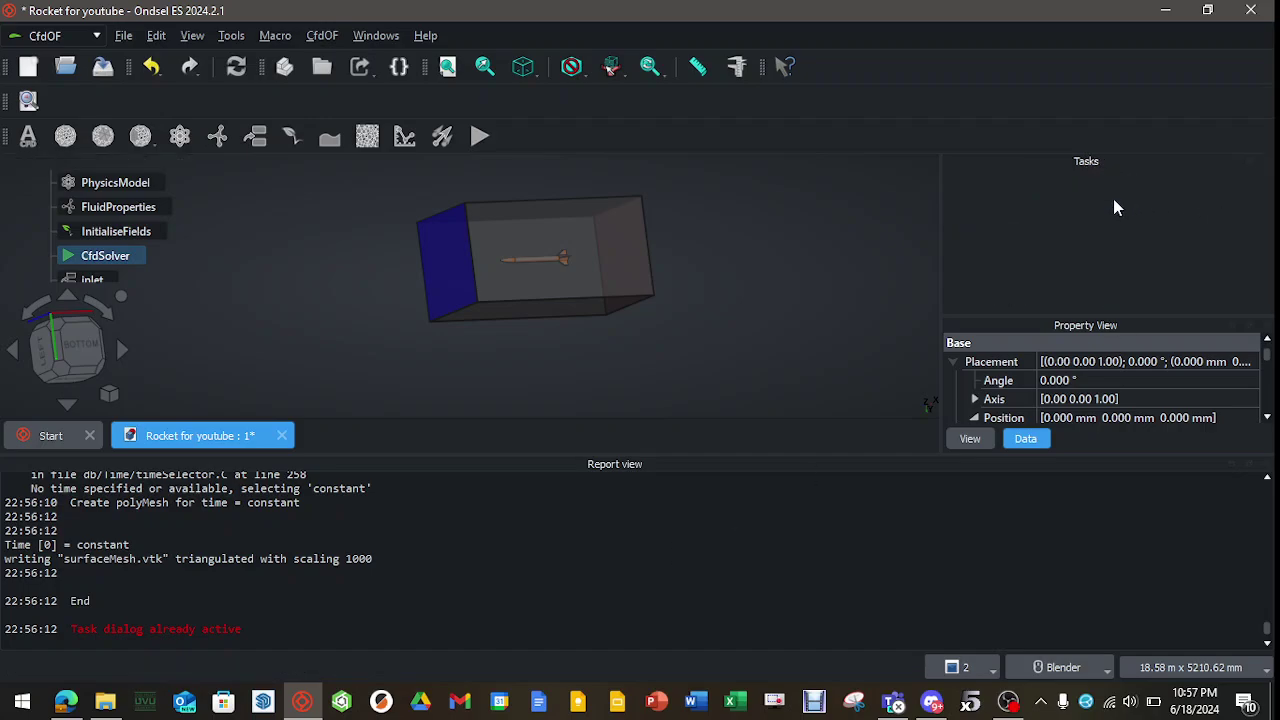
pyautogui.click(1267, 466)
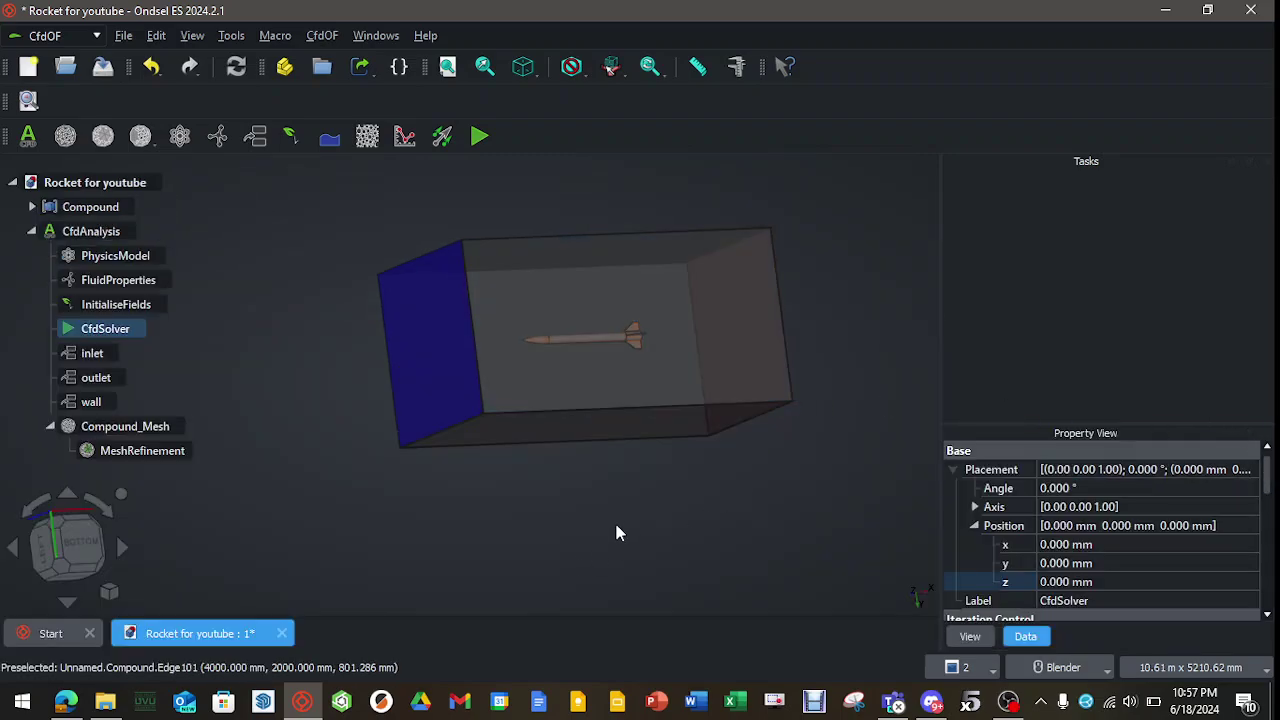
pyautogui.doubleClick(102, 331)
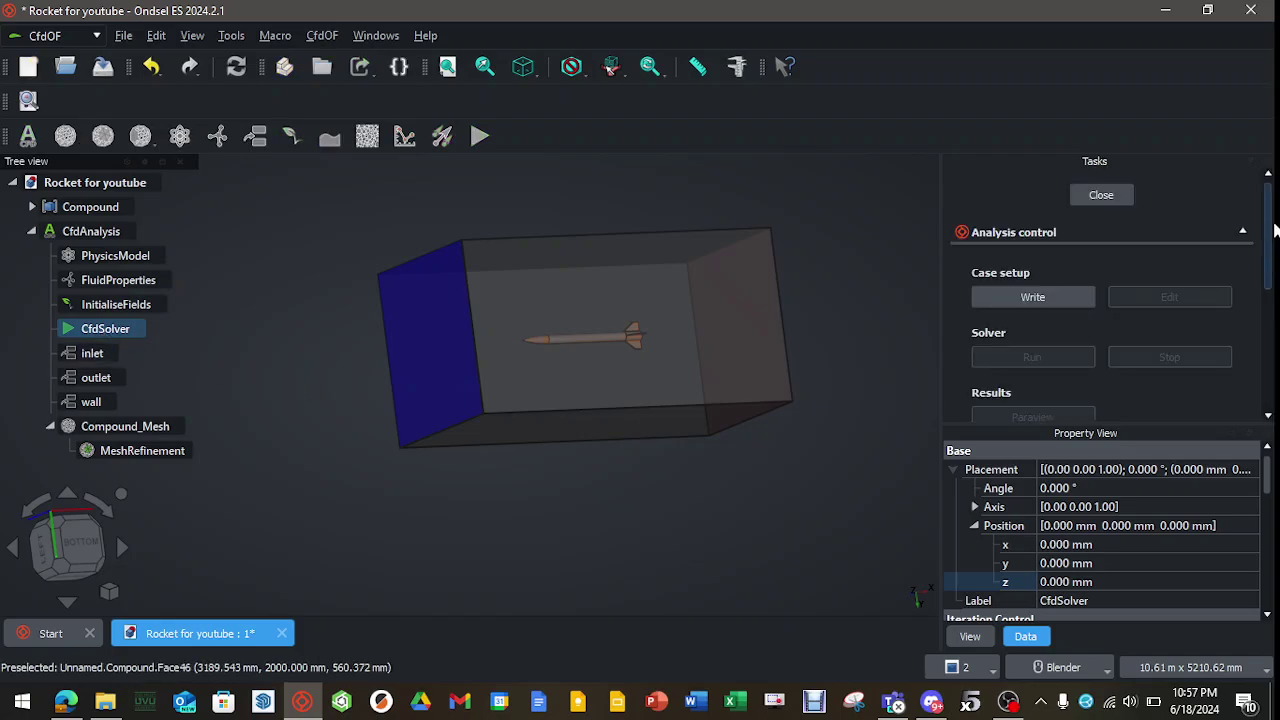
# Check the processor's core details in Task Manager, and set the solver's Parallel Cores to 8
pyautogui.moveTo(1270, 229); pyautogui.dragTo(1172, 581)
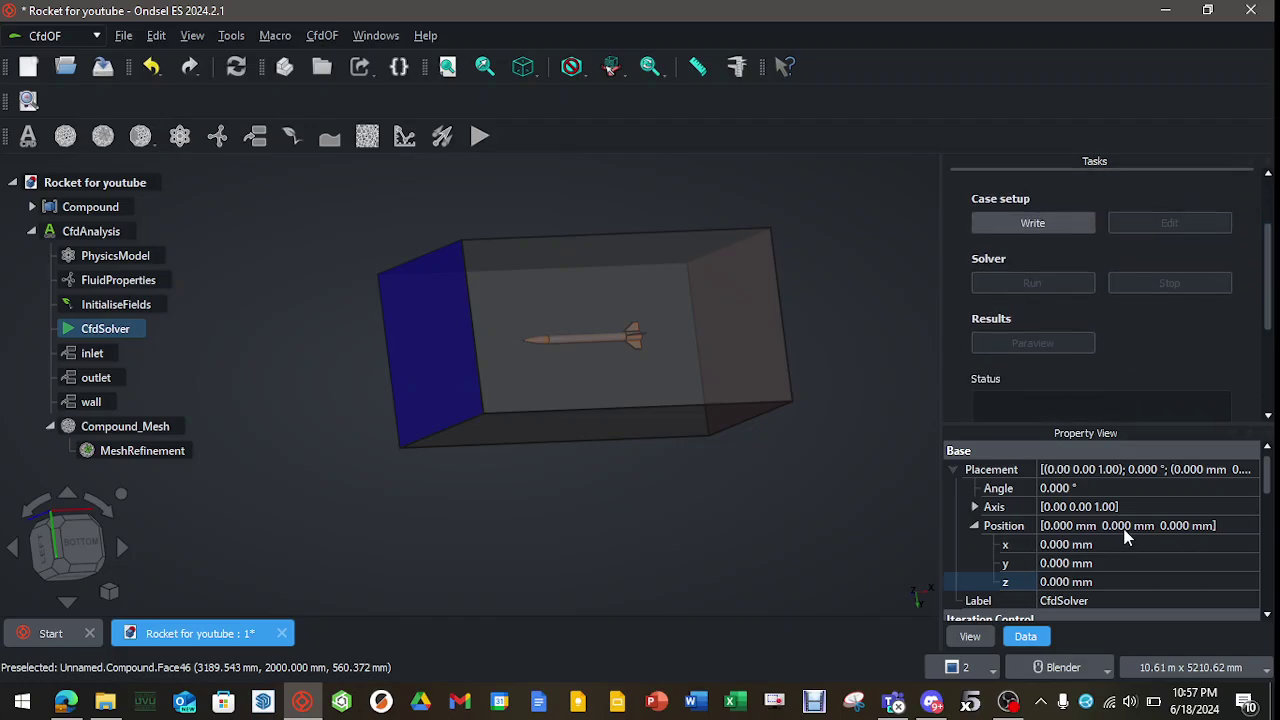
pyautogui.scroll(-2, 1125, 535)
pyautogui.scroll(-2, 1132, 533)
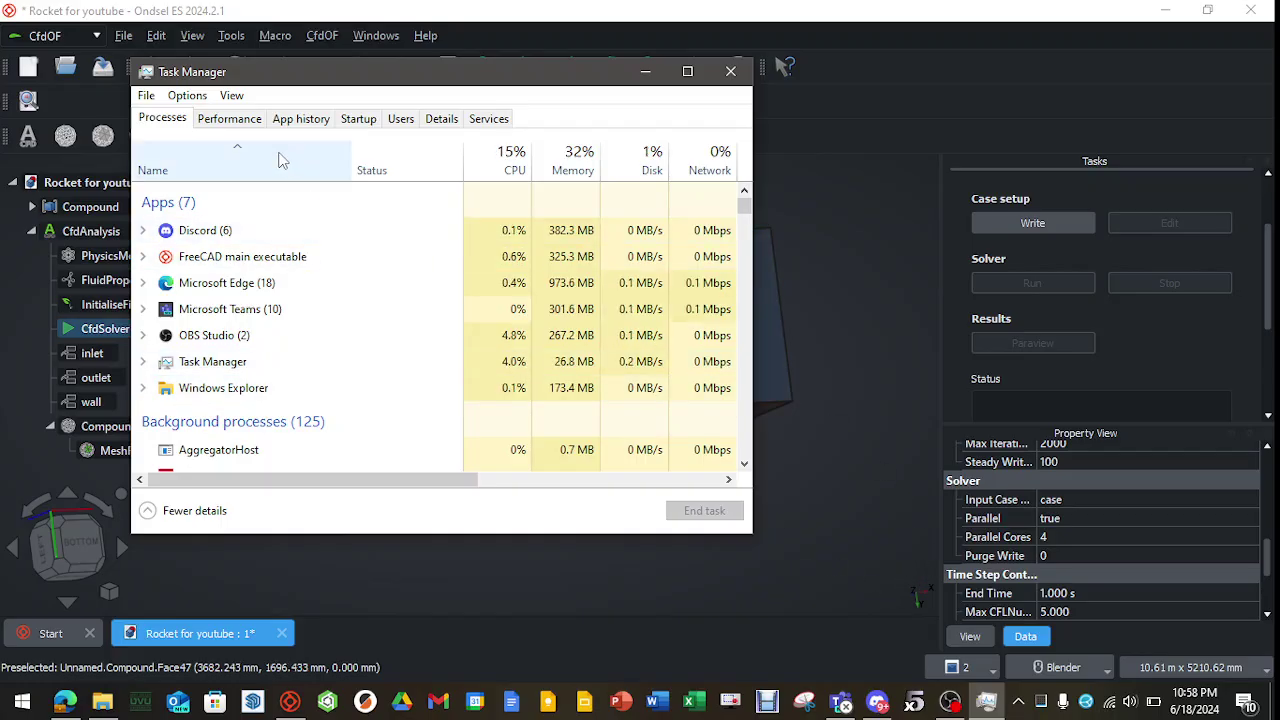
pyautogui.click(230, 119)
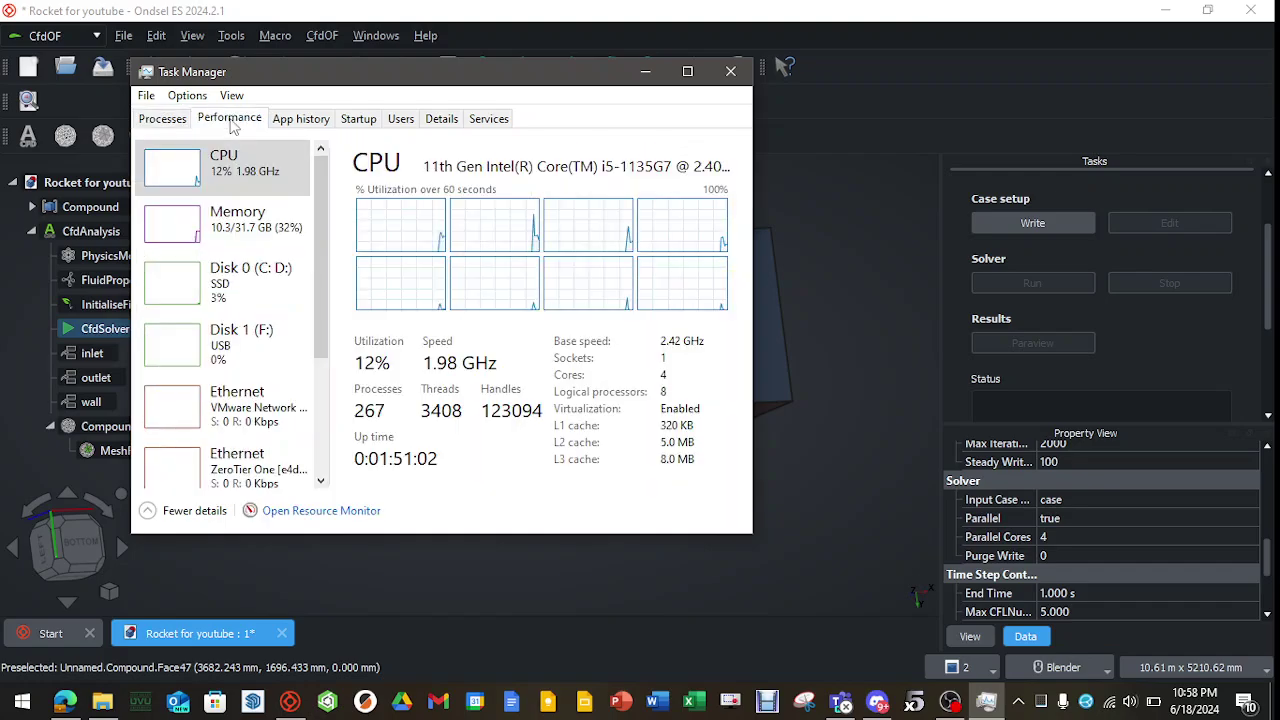
pyautogui.click(733, 72)
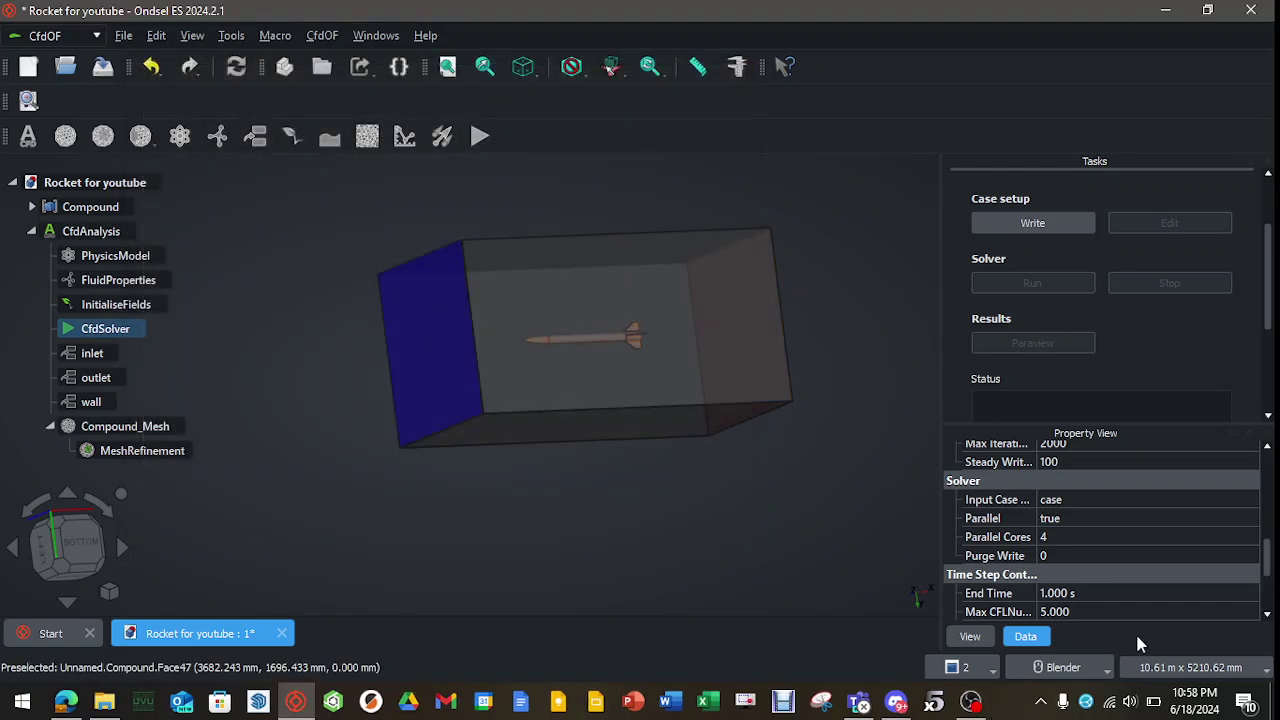
pyautogui.click(1054, 536)
pyautogui.write('8')
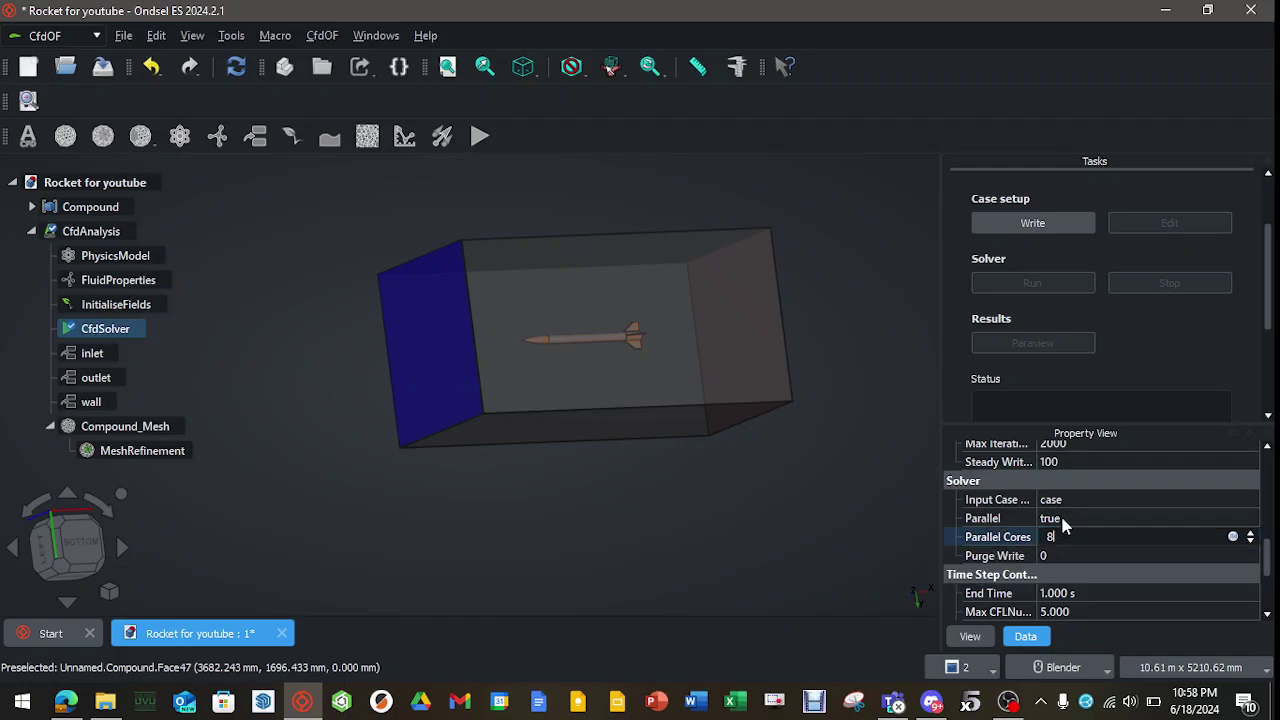
# Reselect the CfdSolver to check its parallel core setting, and write the case setup files
pyautogui.click(816, 502)
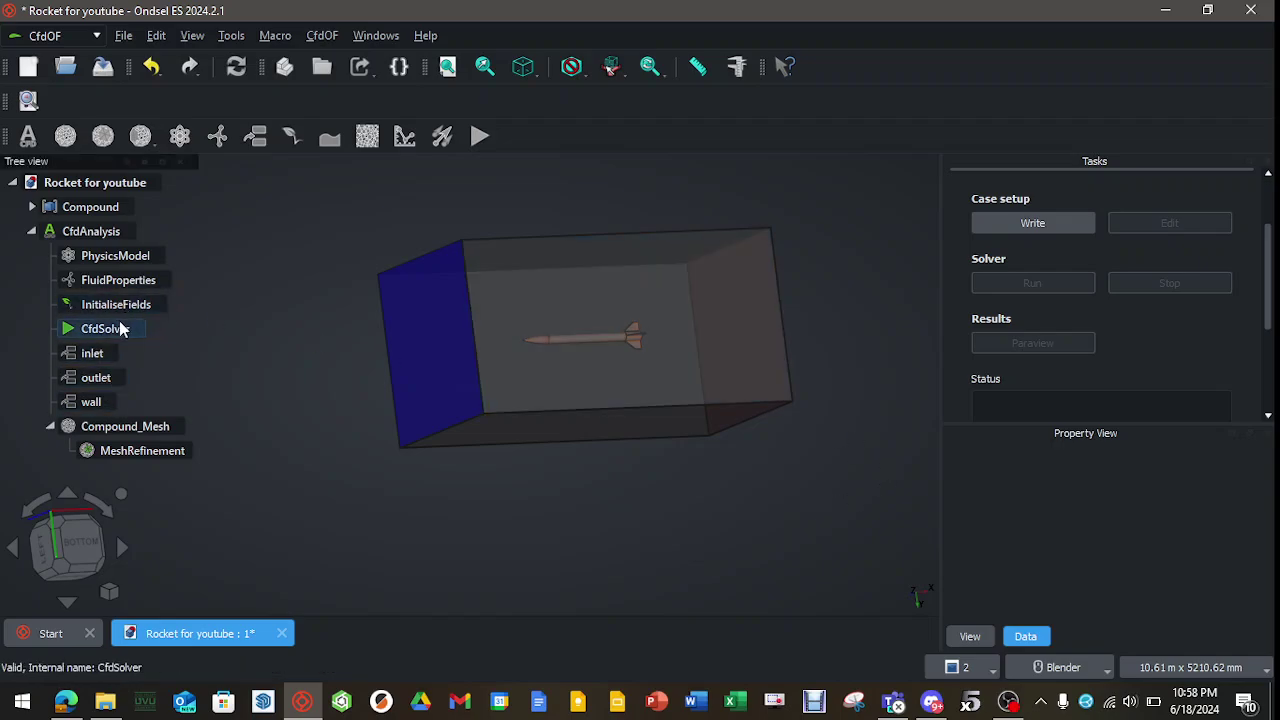
pyautogui.scroll(2, 1201, 338)
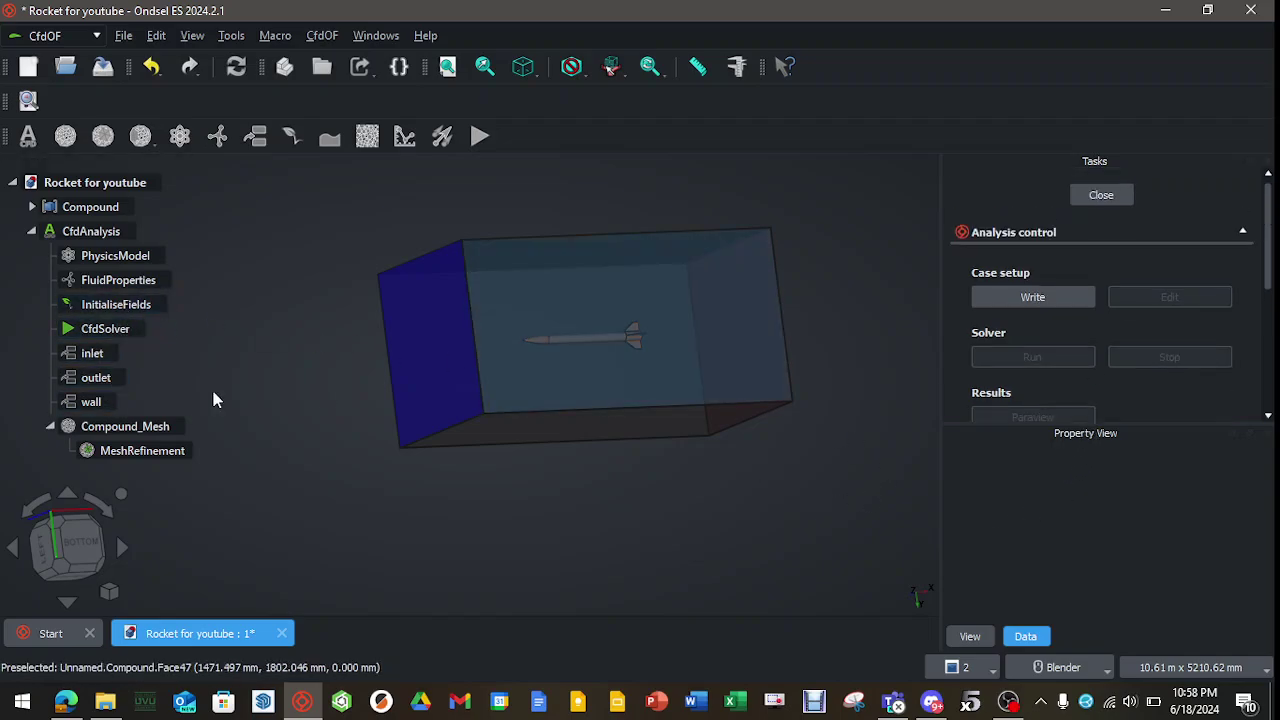
pyautogui.click(116, 329)
pyautogui.scroll(-1, 1157, 522)
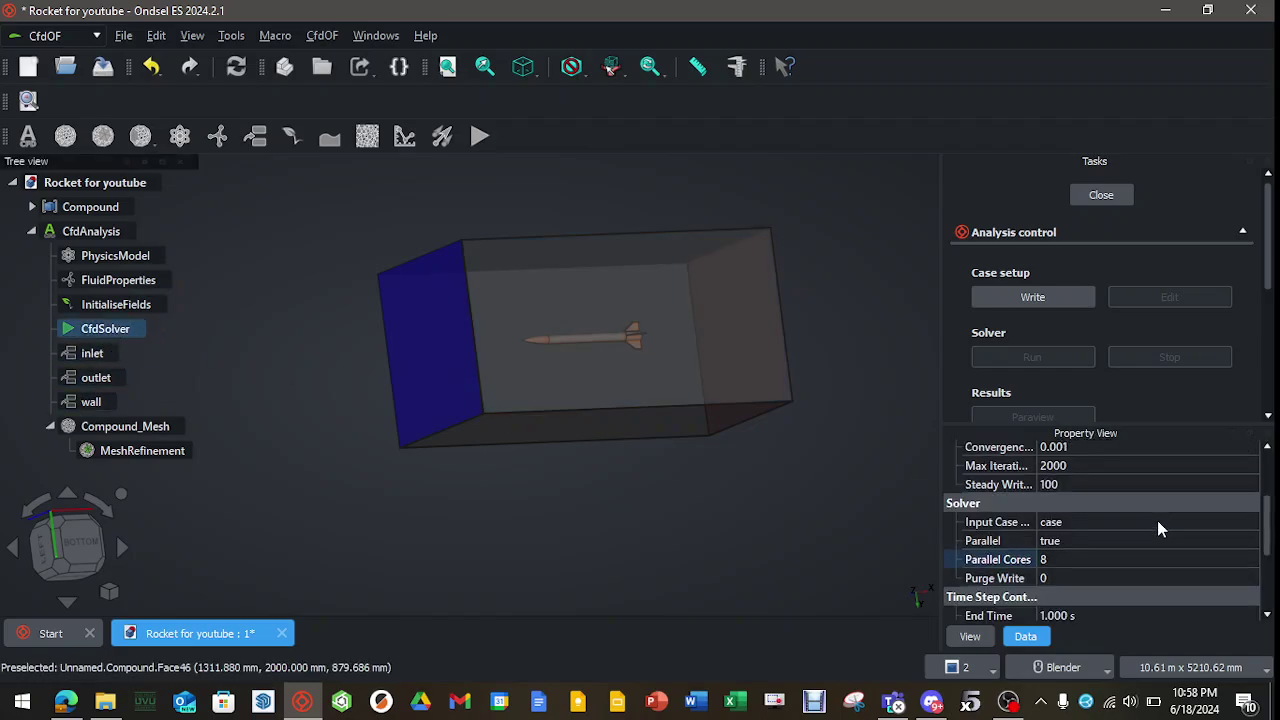
pyautogui.scroll(2, 1108, 530)
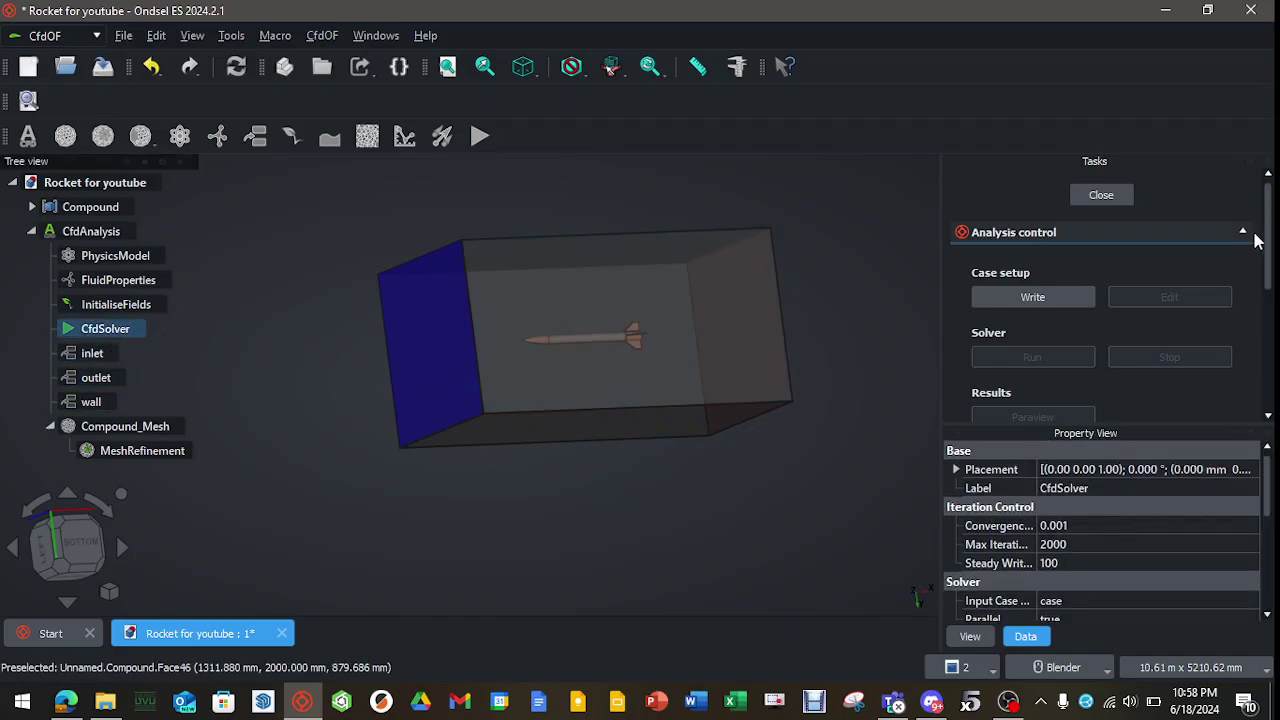
pyautogui.click(1036, 298)
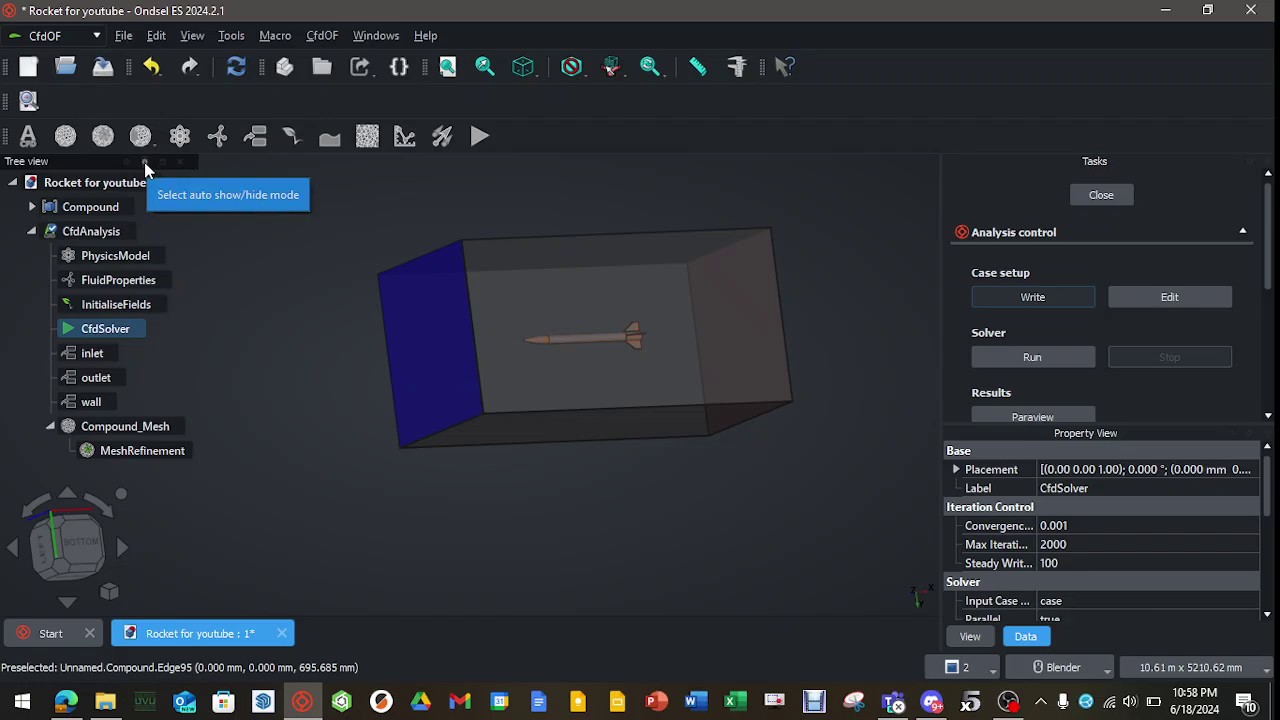
# Run the solver on the written case and bring its status log into view
pyautogui.click(145, 163)
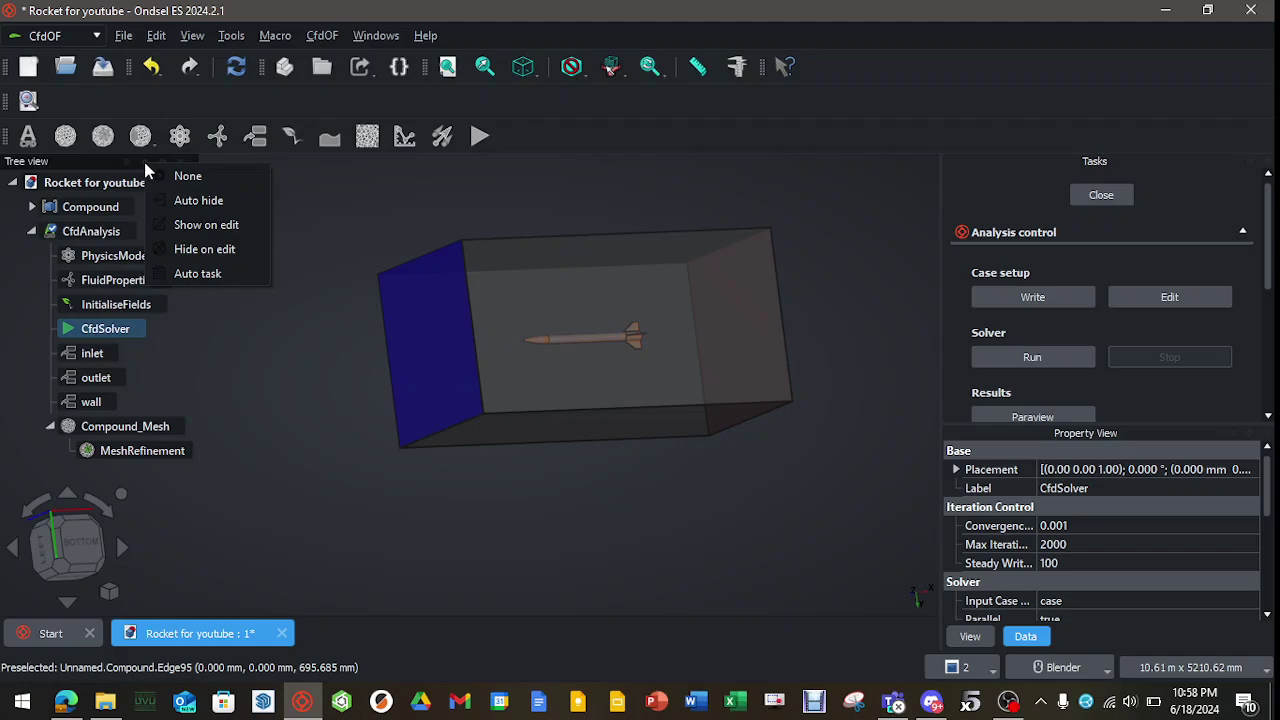
pyautogui.click(145, 168)
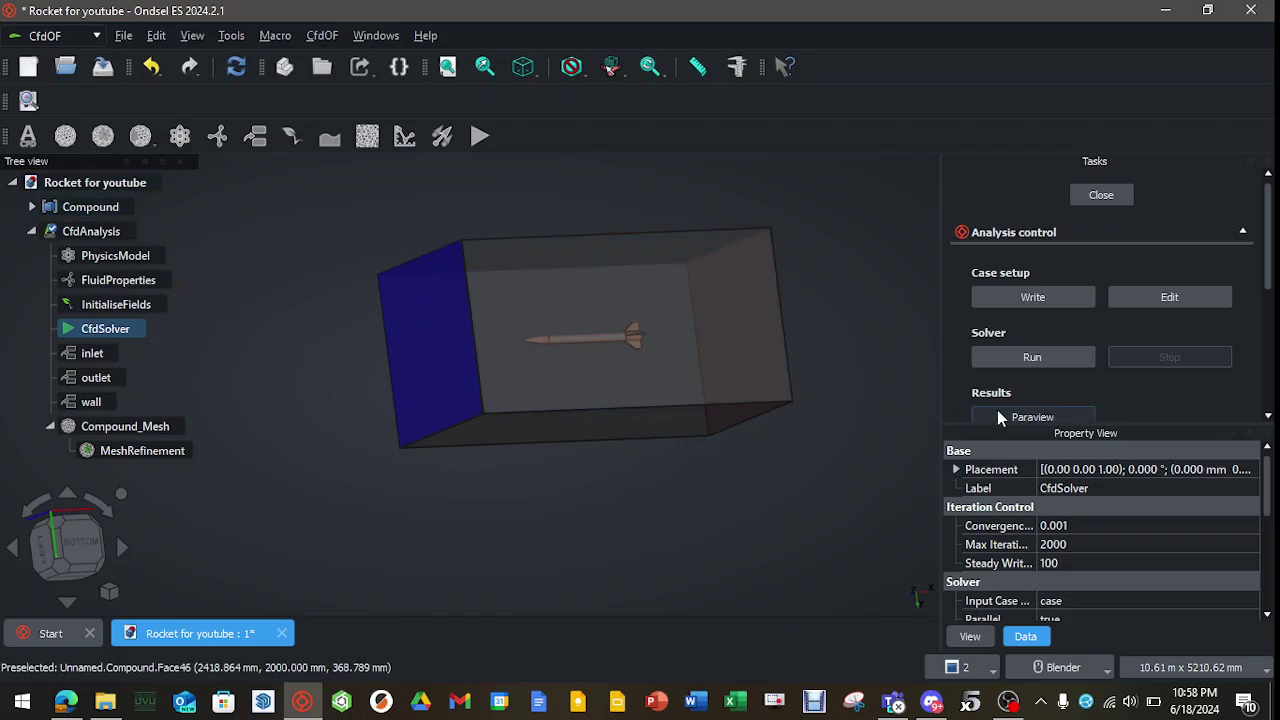
pyautogui.click(1033, 358)
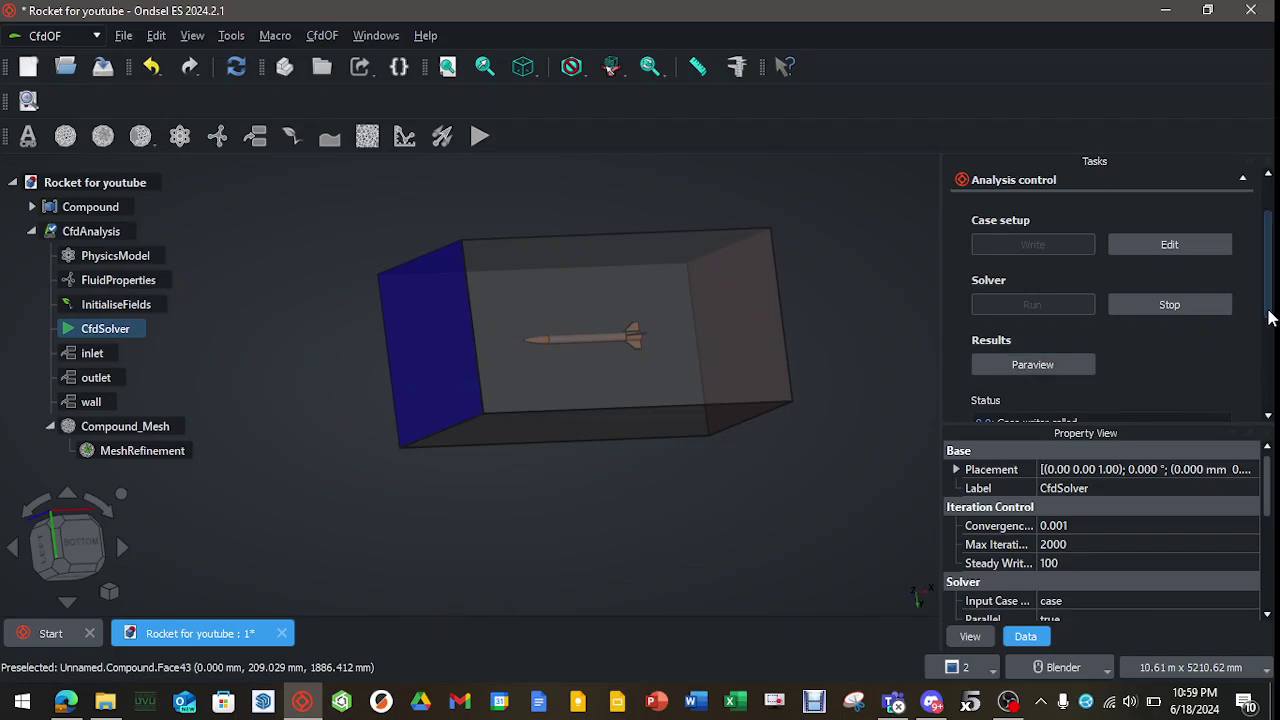
pyautogui.moveTo(1268, 318); pyautogui.dragTo(1262, 395)
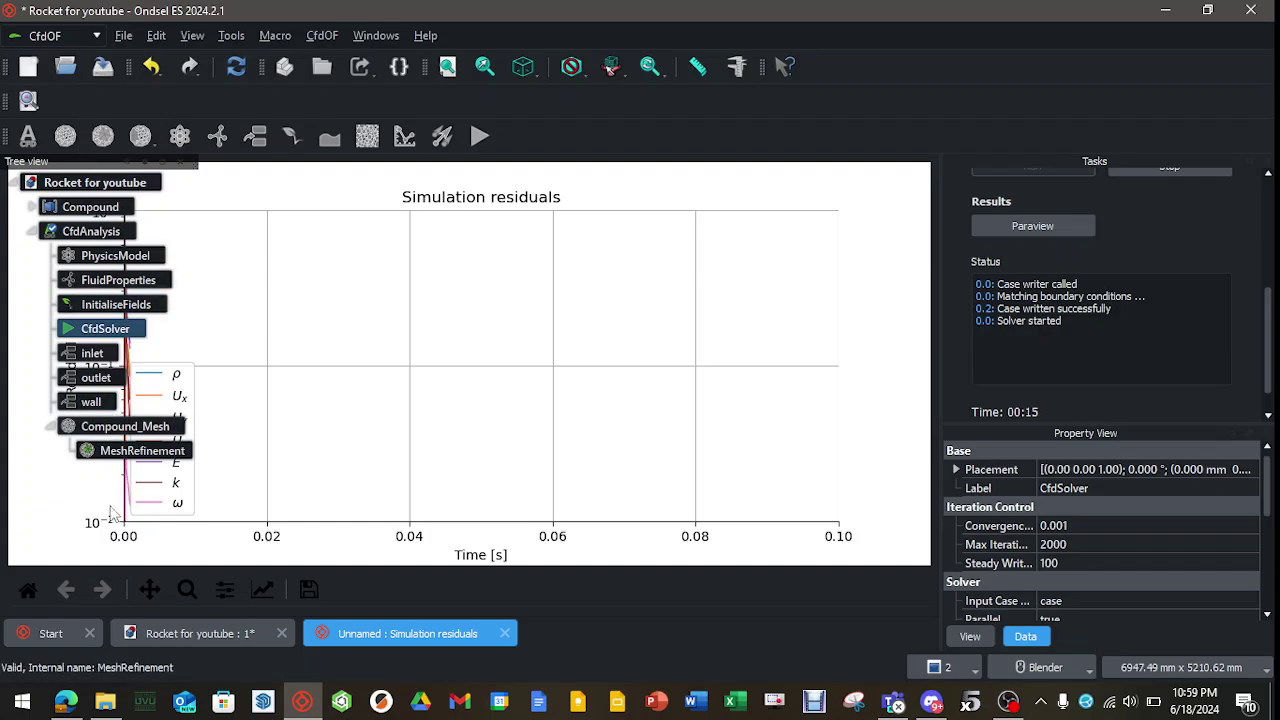
# Examine the curves and legend of the Simulation residuals plot with the tree view moved aside, and dock the tree view back
pyautogui.moveTo(90, 157); pyautogui.dragTo(811, 82)
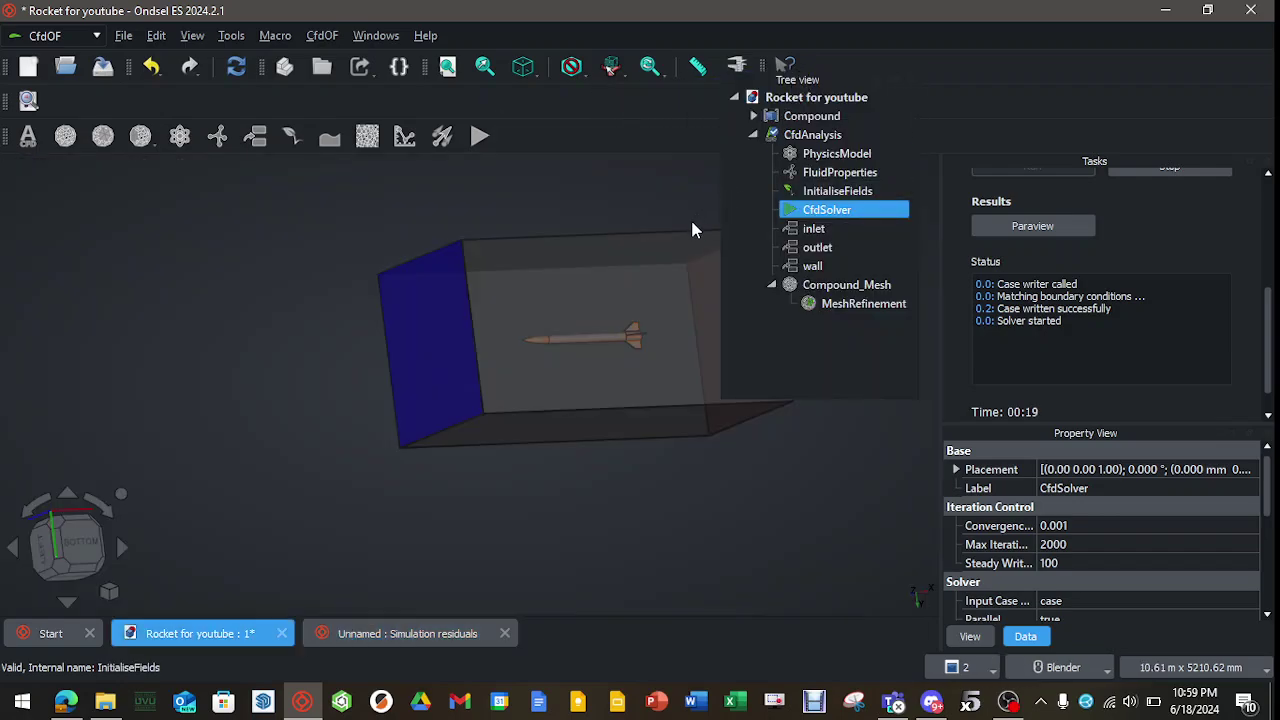
pyautogui.click(381, 633)
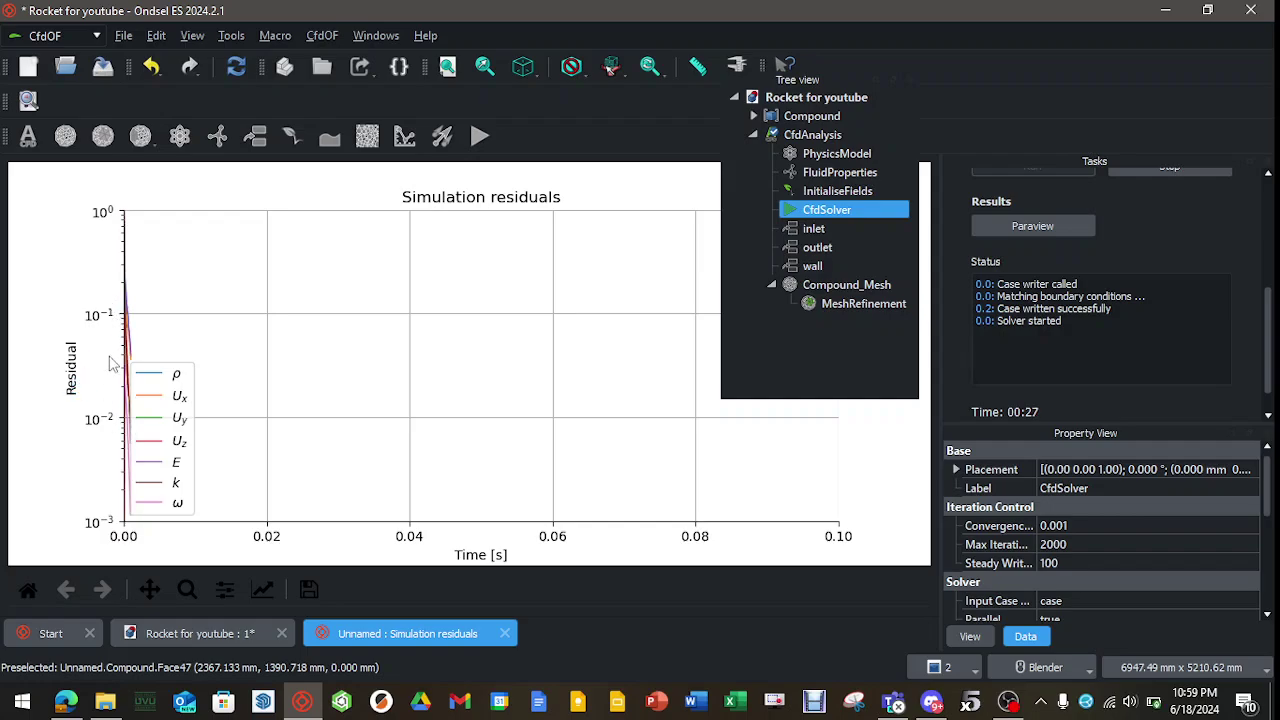
pyautogui.click(178, 410)
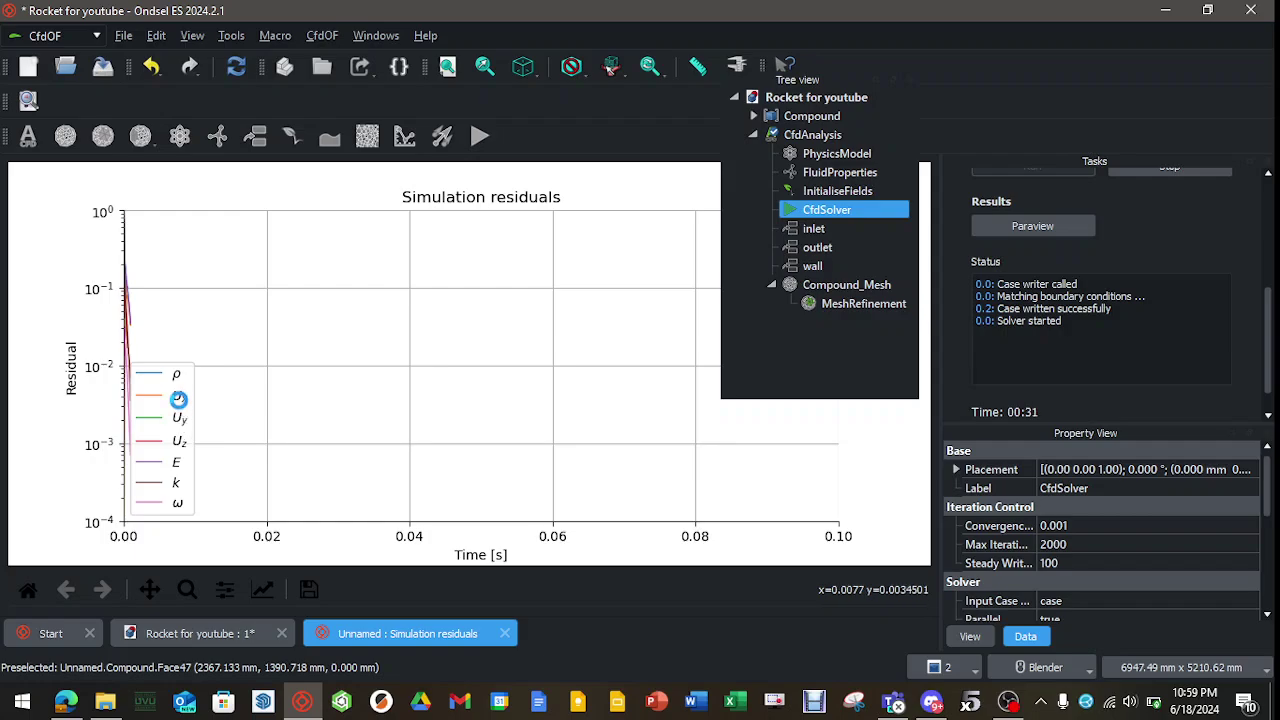
pyautogui.click(178, 460)
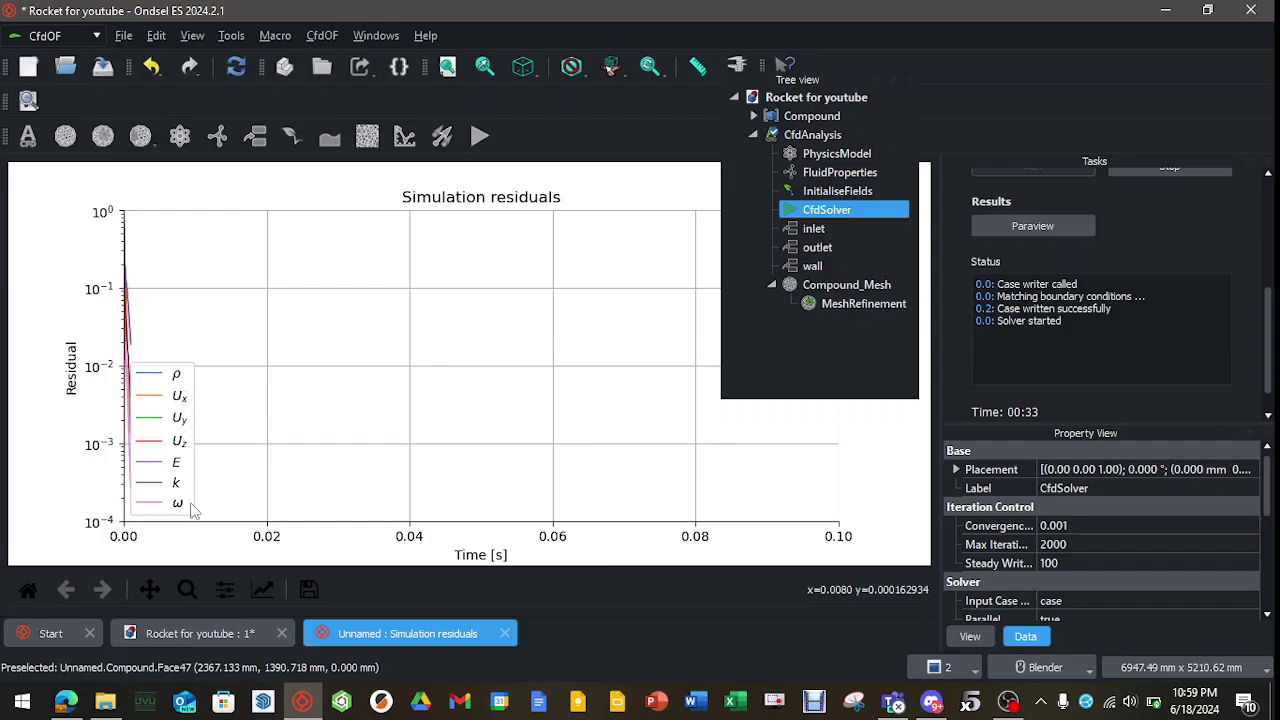
pyautogui.click(177, 464)
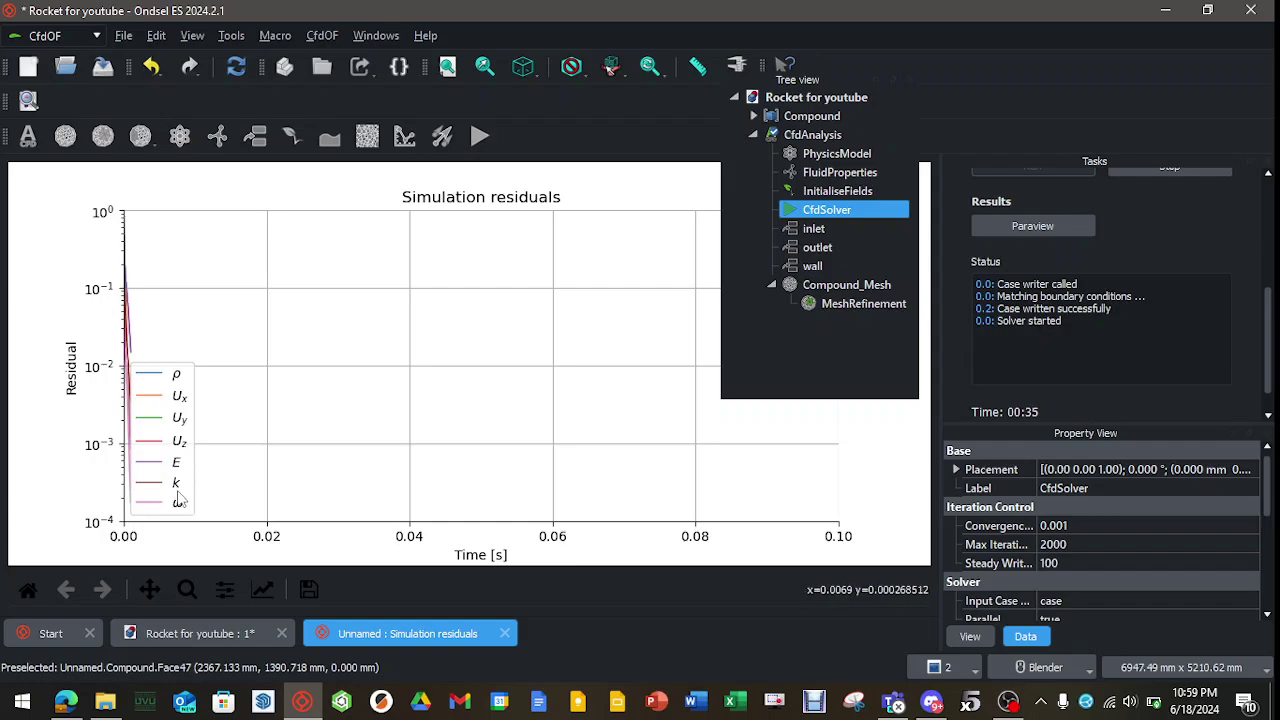
pyautogui.click(306, 400)
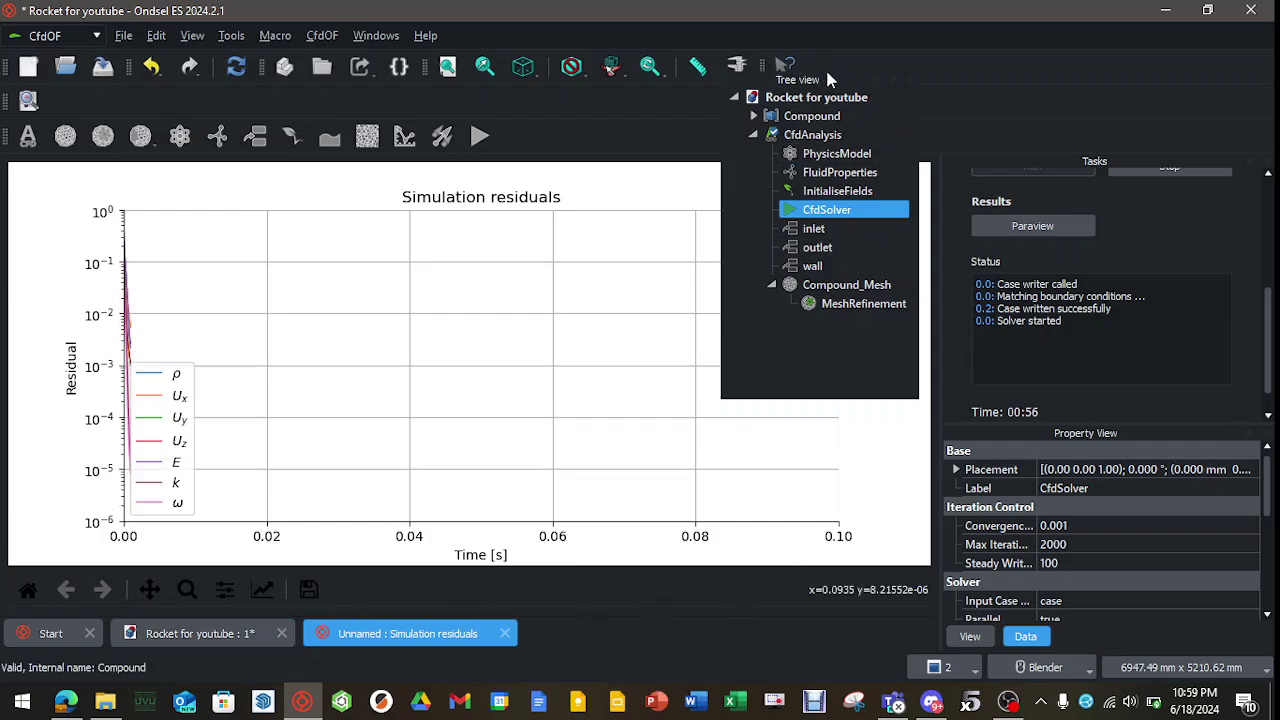
pyautogui.moveTo(855, 76); pyautogui.dragTo(86, 222)
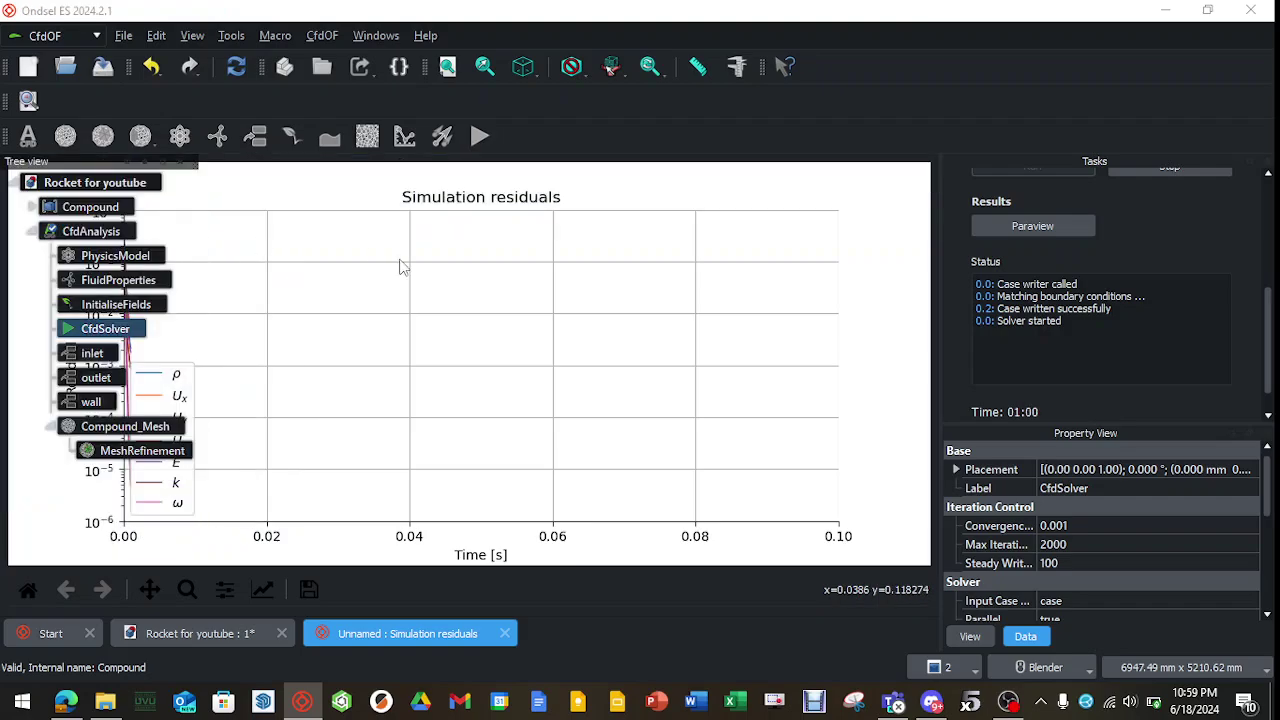